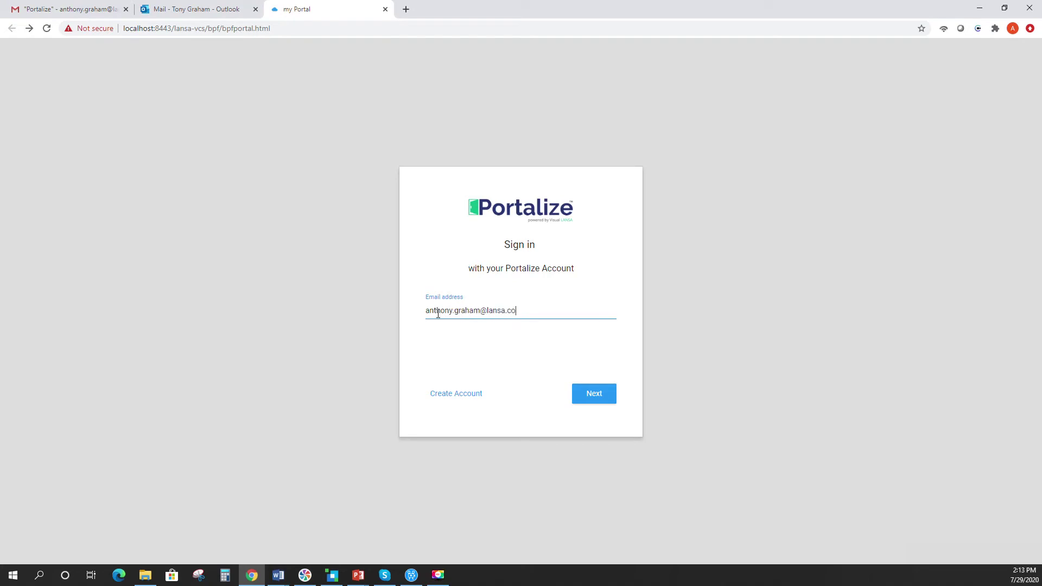
# - Sign in with the account password and open the full session history from Manage your activity
pyautogui.click(597, 395)
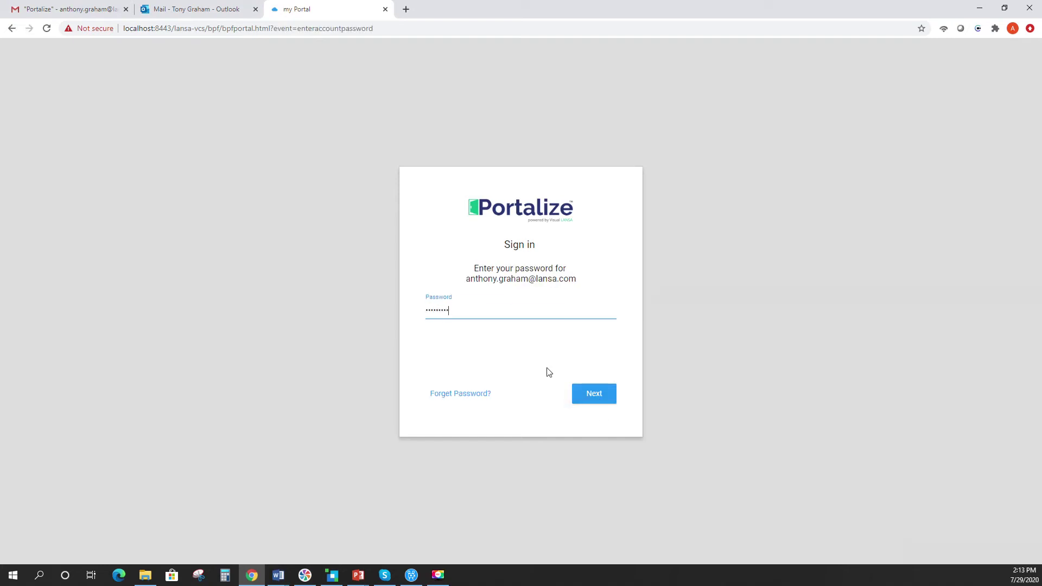
pyautogui.press('Return')
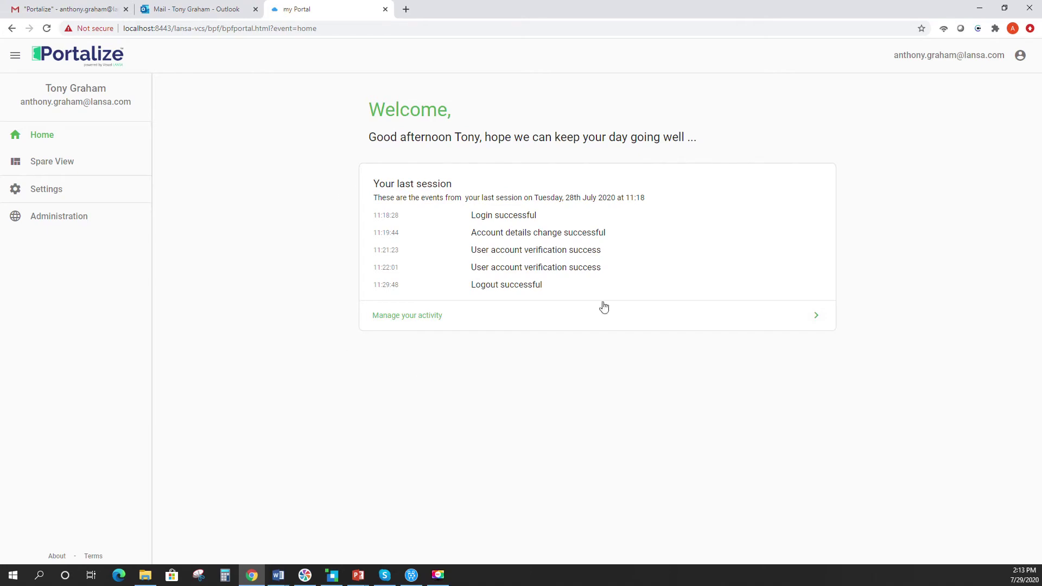
pyautogui.click(400, 321)
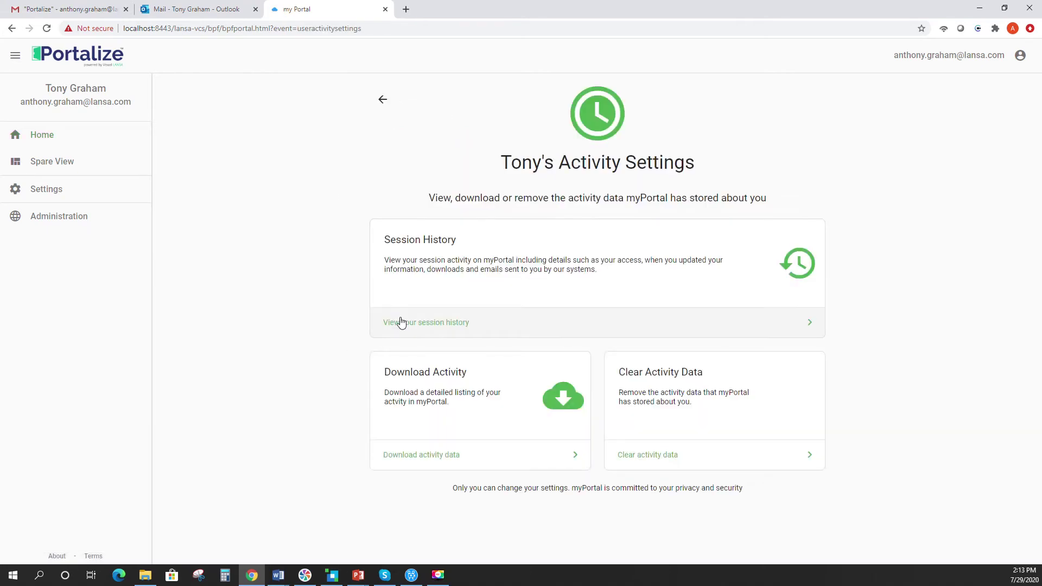
pyautogui.click(408, 323)
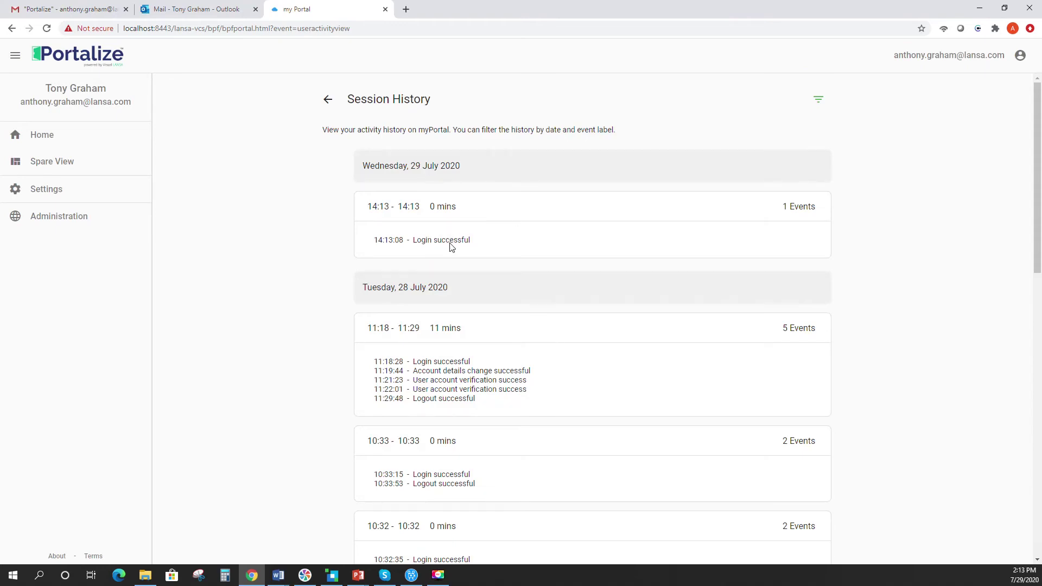
# - Scroll through the session history, then go back through activity settings to the Welcome home page
pyautogui.scroll(-1, 450, 247)
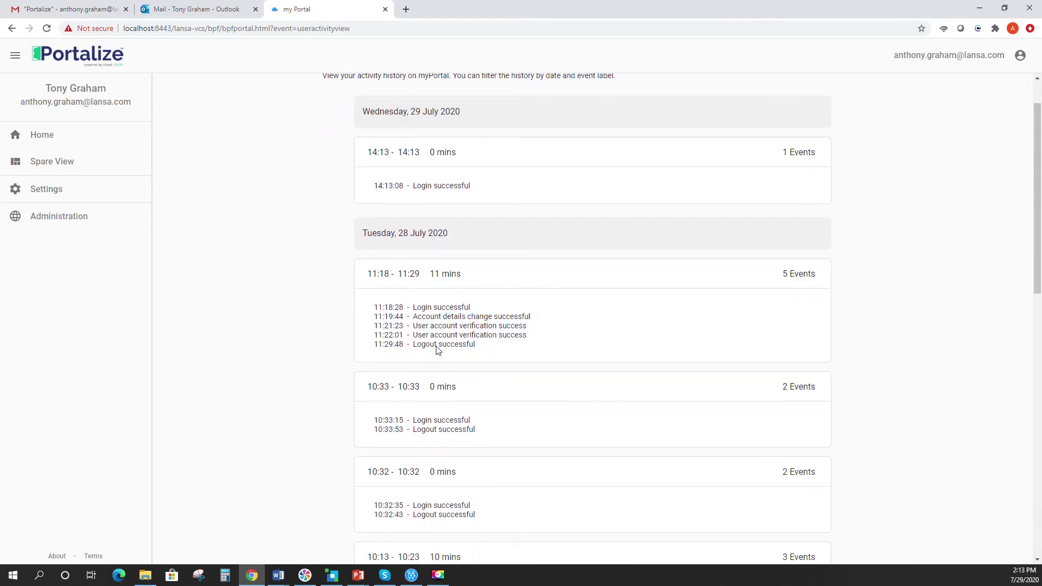
pyautogui.scroll(-2, 433, 308)
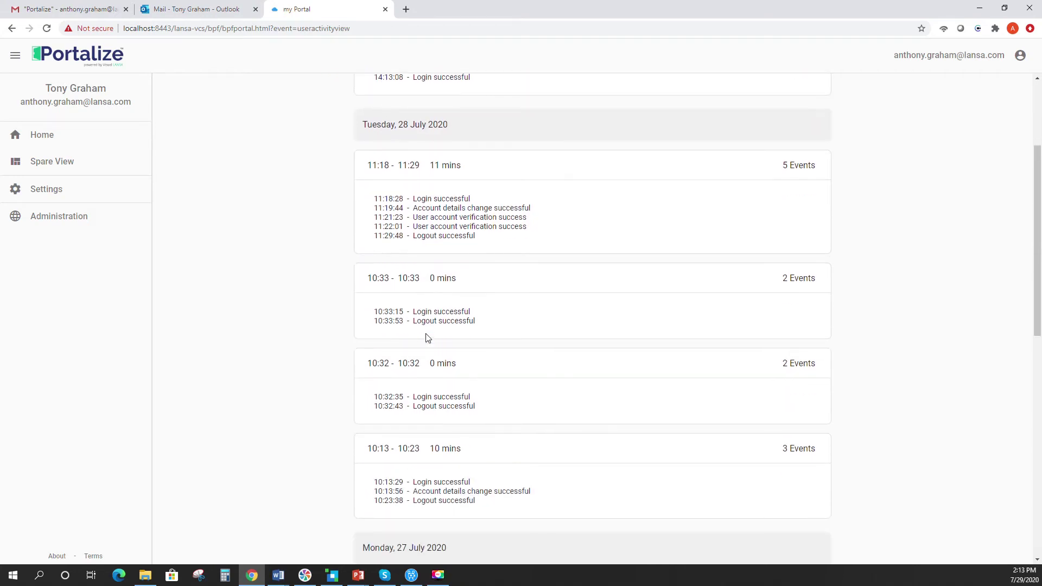
pyautogui.scroll(-10, 426, 338)
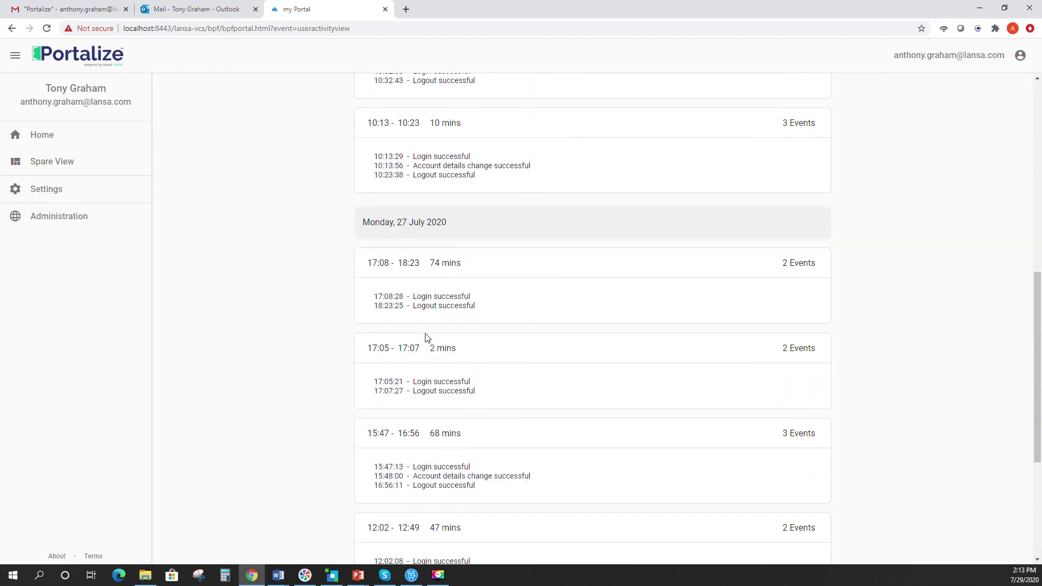
pyautogui.scroll(12, 426, 338)
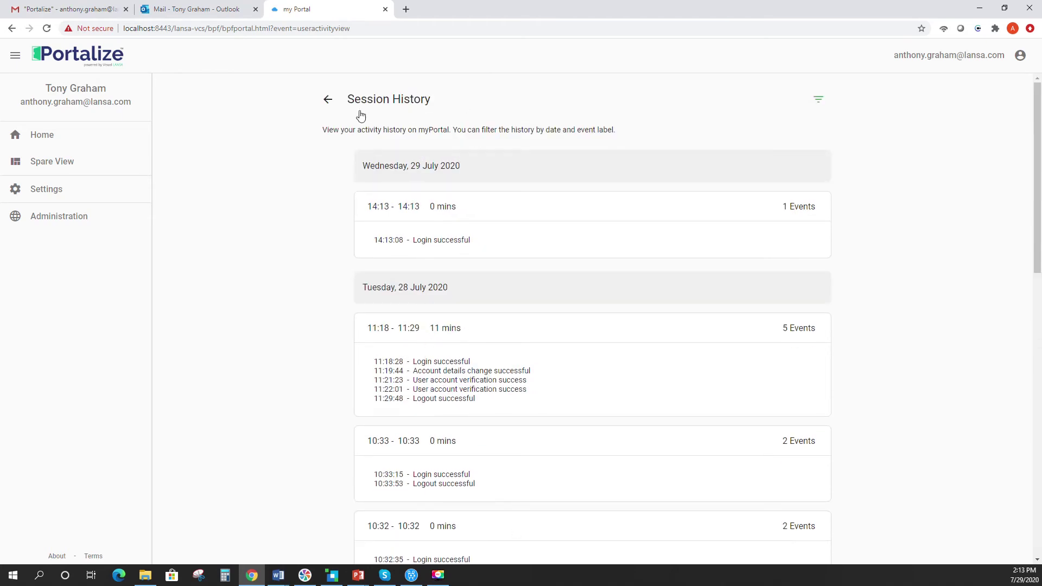
pyautogui.click(328, 100)
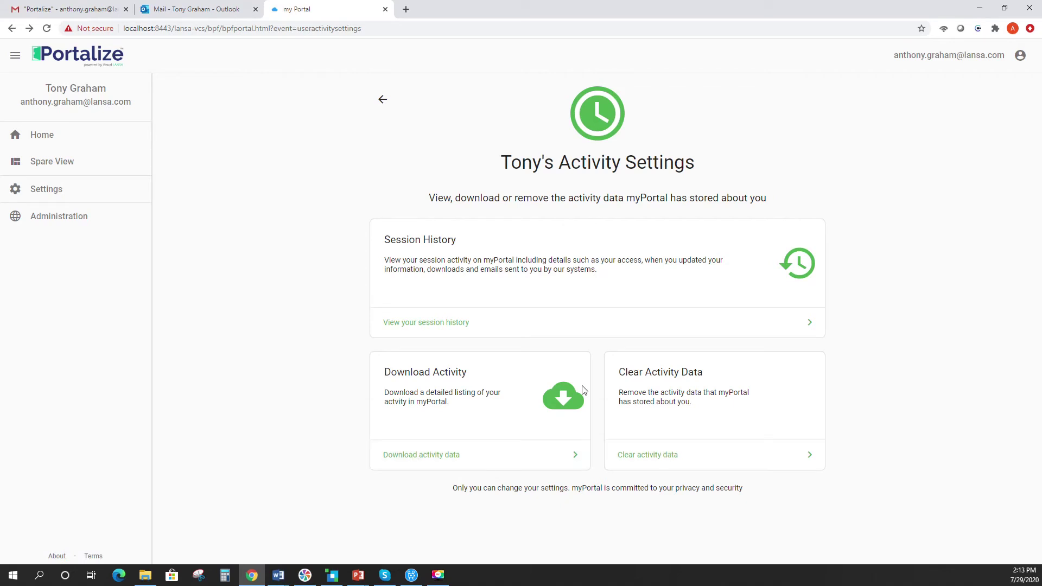
pyautogui.click(382, 100)
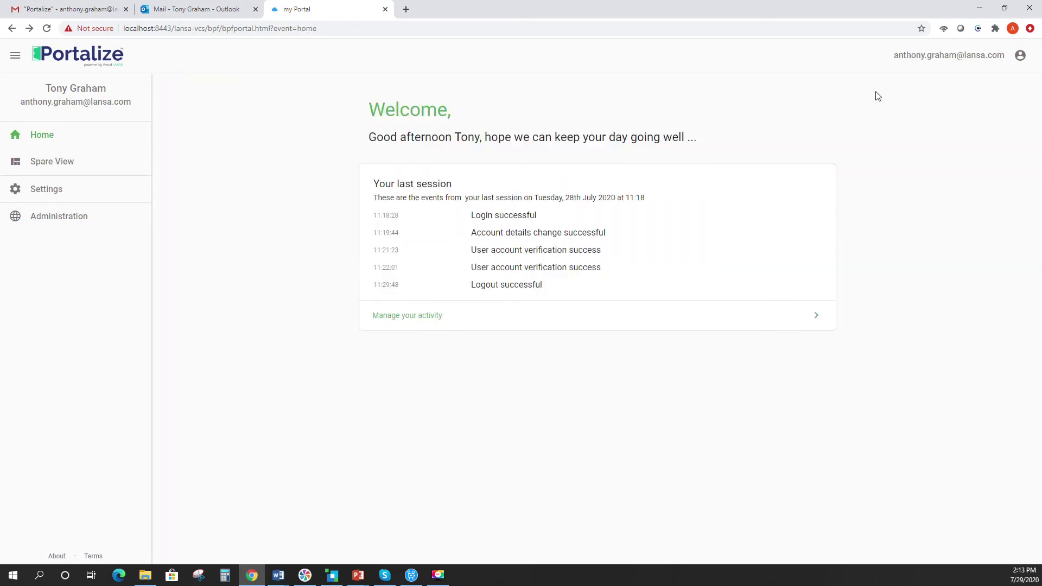
# - Edit the account's first name on the myPortal Account page and save it
pyautogui.click(993, 60)
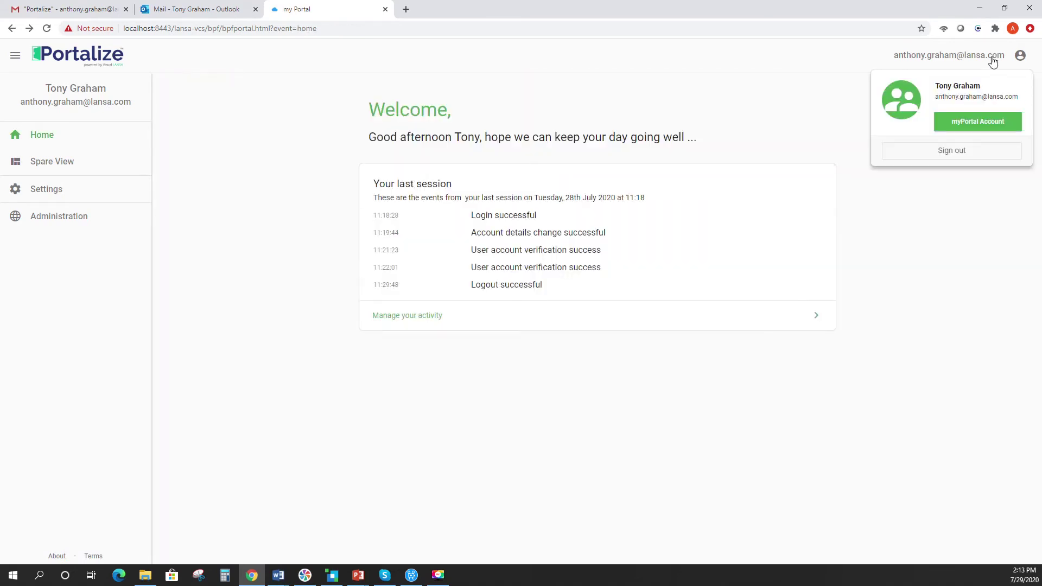
pyautogui.click(982, 124)
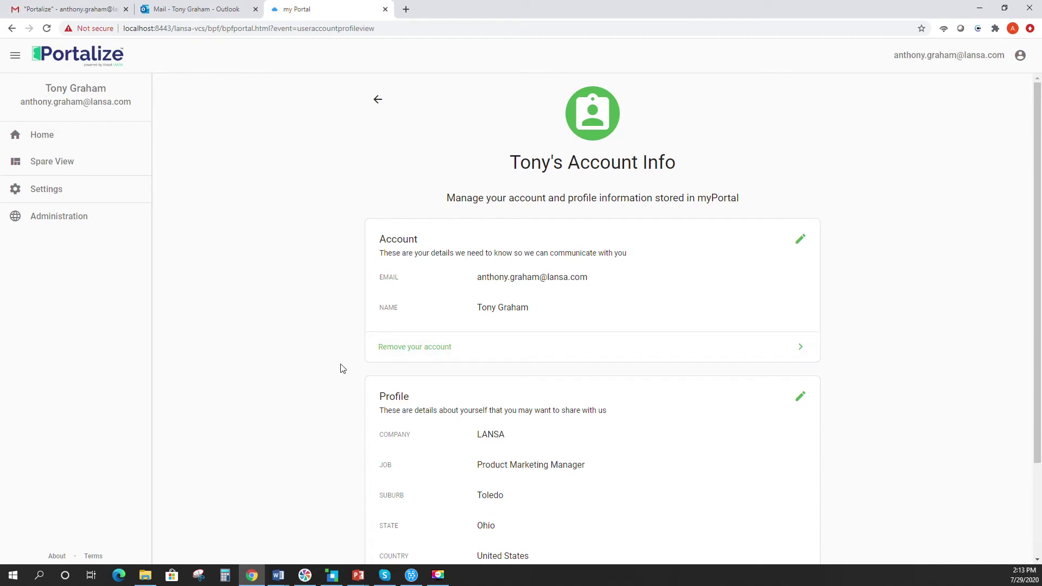
pyautogui.click(800, 243)
pyautogui.click(389, 244)
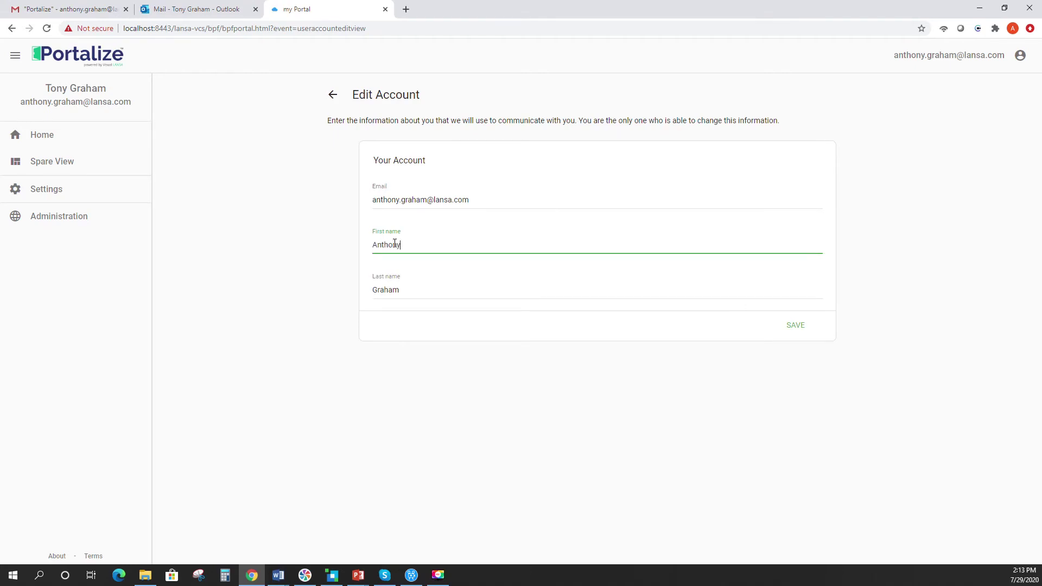
pyautogui.click(799, 327)
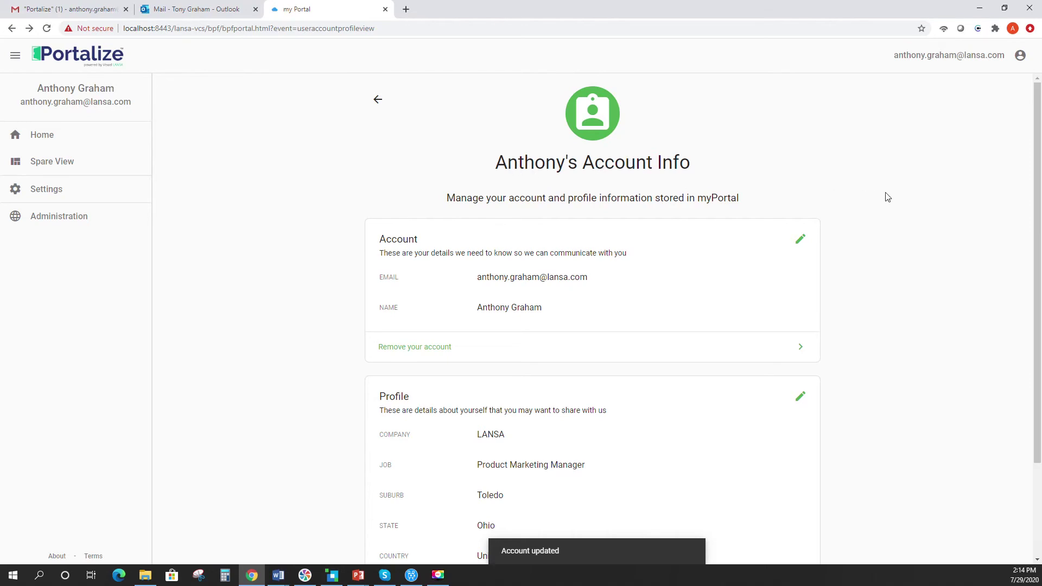
# - Update the profile phone number, save the profile, then open the Administration panel
pyautogui.scroll(-3, 921, 203)
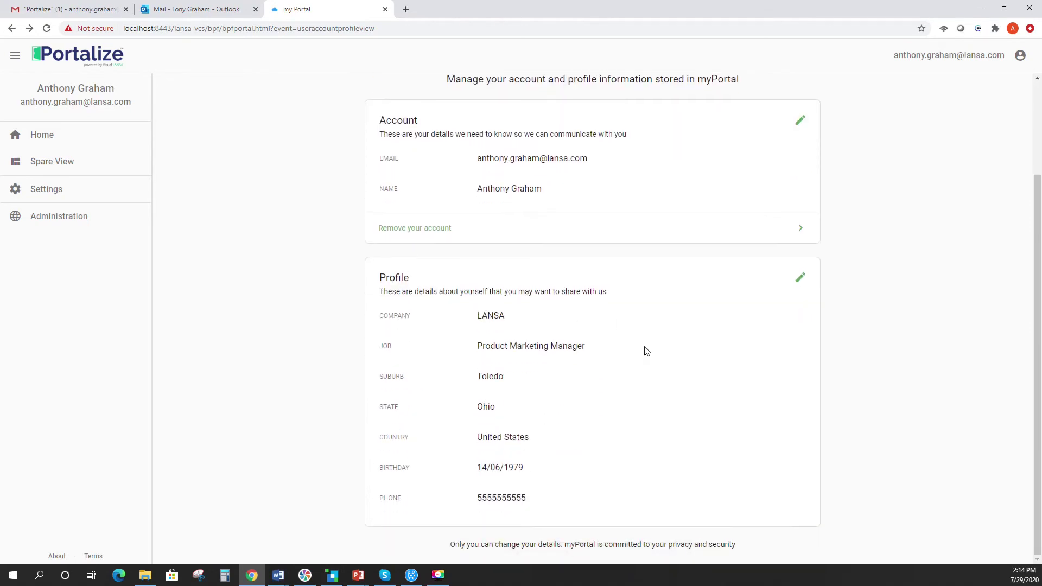
pyautogui.click(802, 279)
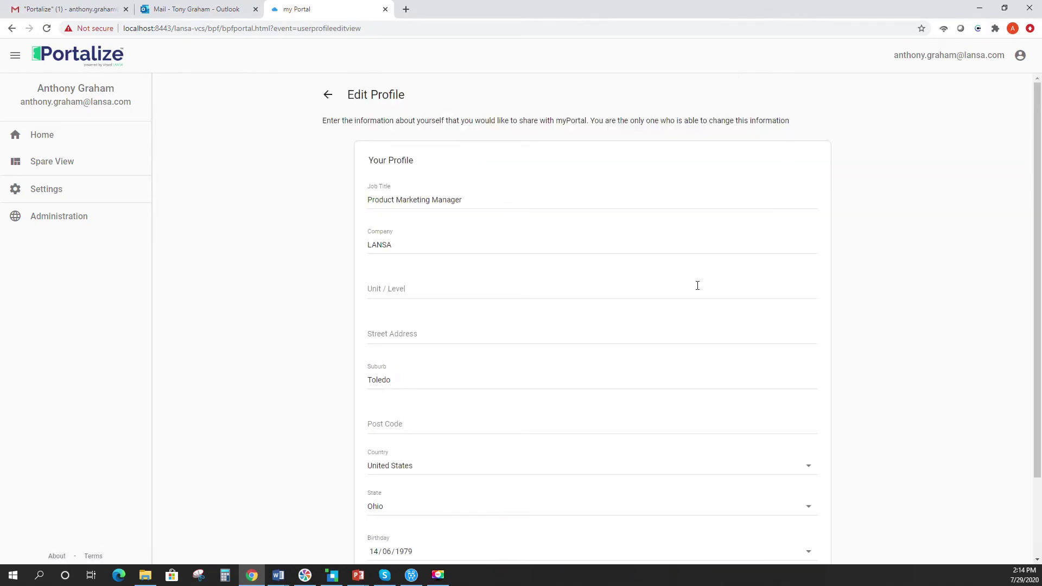
pyautogui.scroll(-2, 697, 285)
pyautogui.click(430, 503)
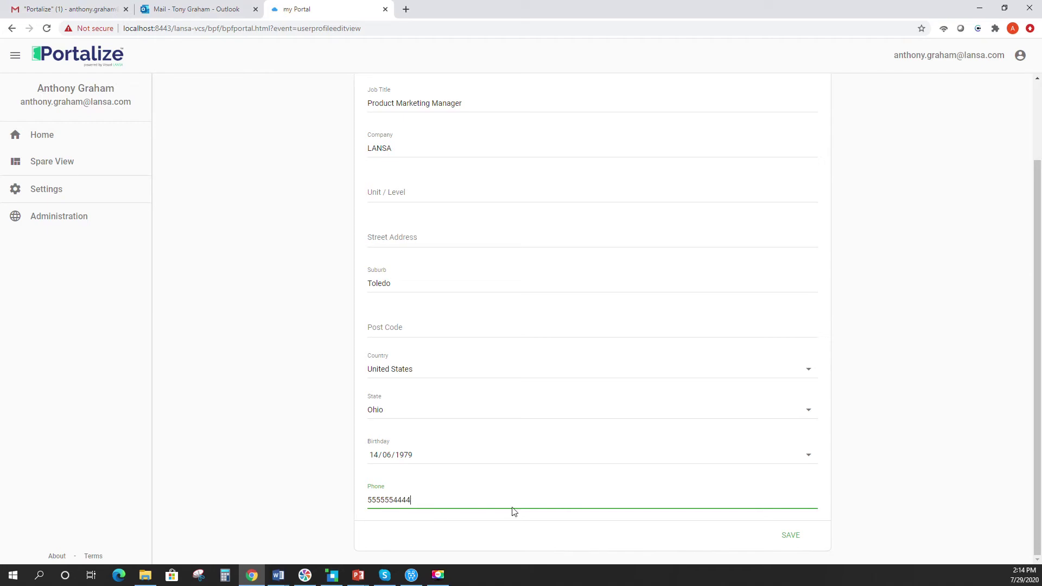
pyautogui.click(791, 542)
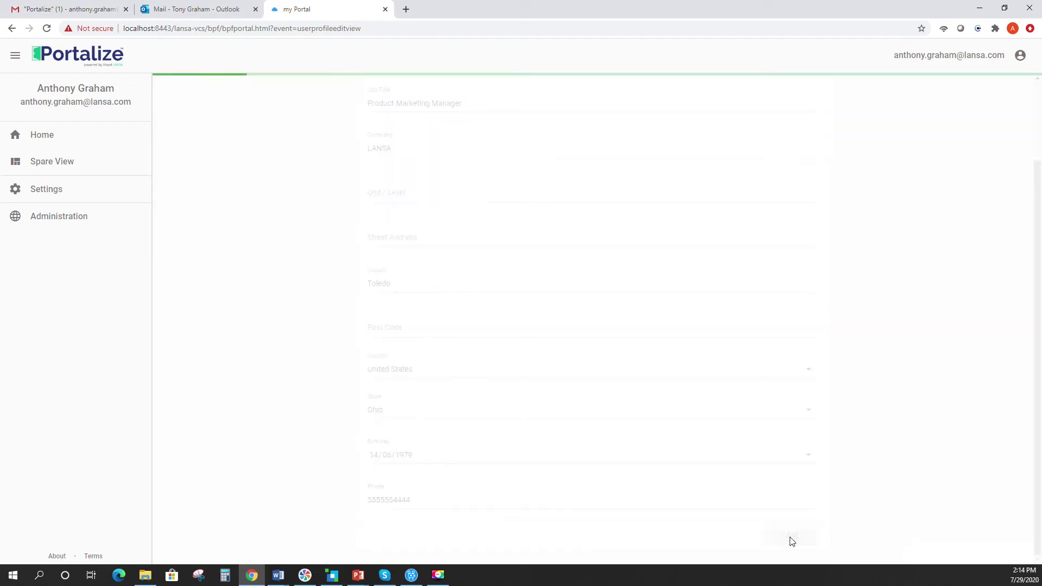
pyautogui.scroll(-2, 898, 365)
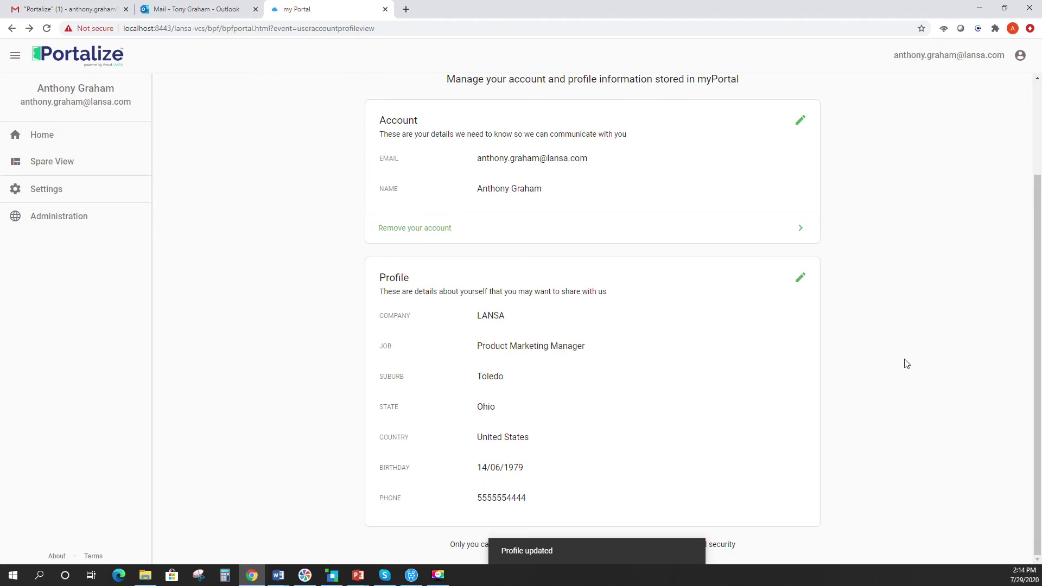
pyautogui.scroll(2, 906, 364)
pyautogui.click(36, 223)
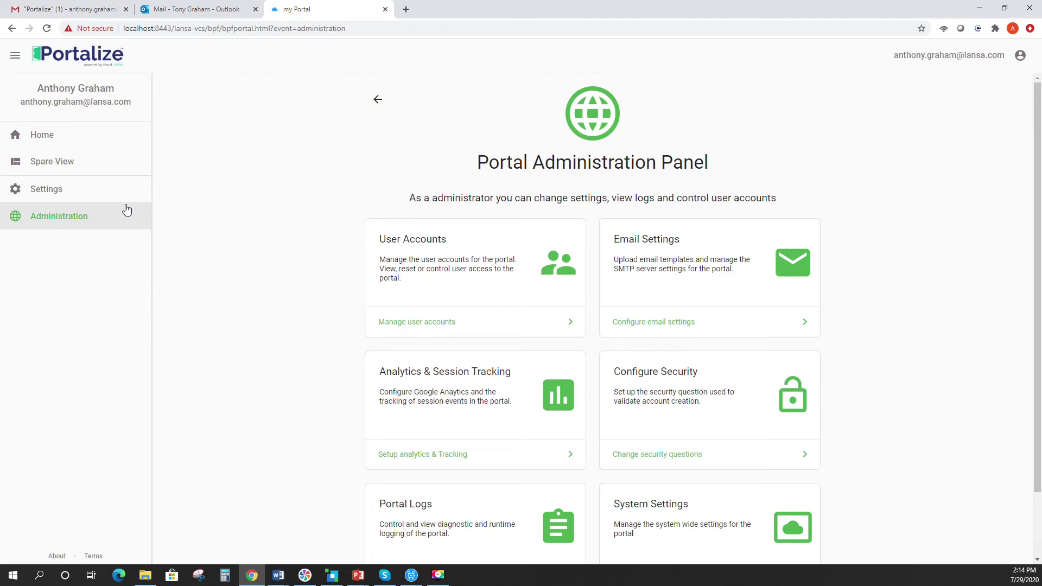
# - Visit Spare View and Settings, return to Administration, and open Manage user accounts
pyautogui.click(54, 168)
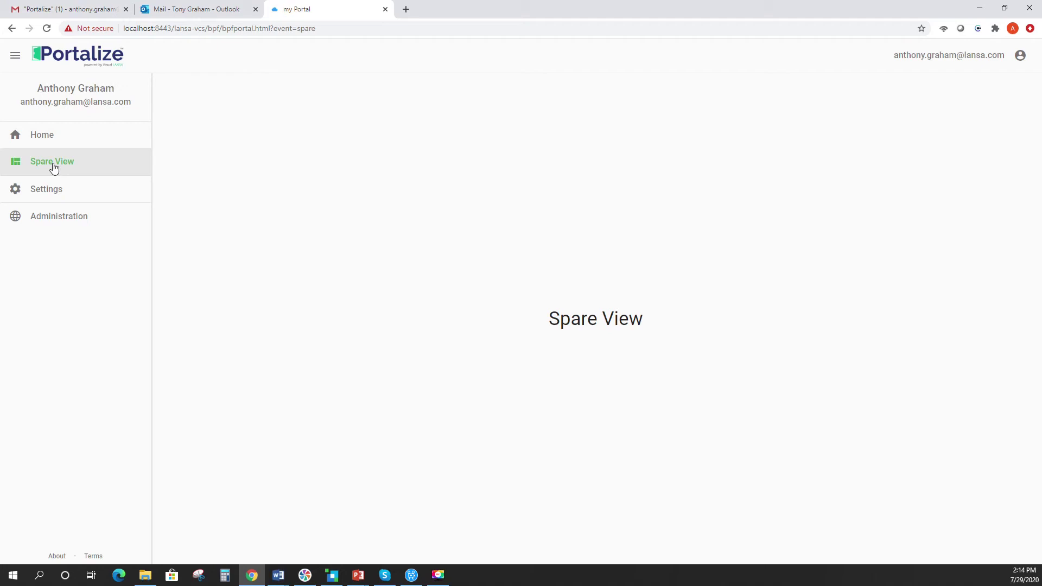
pyautogui.click(54, 190)
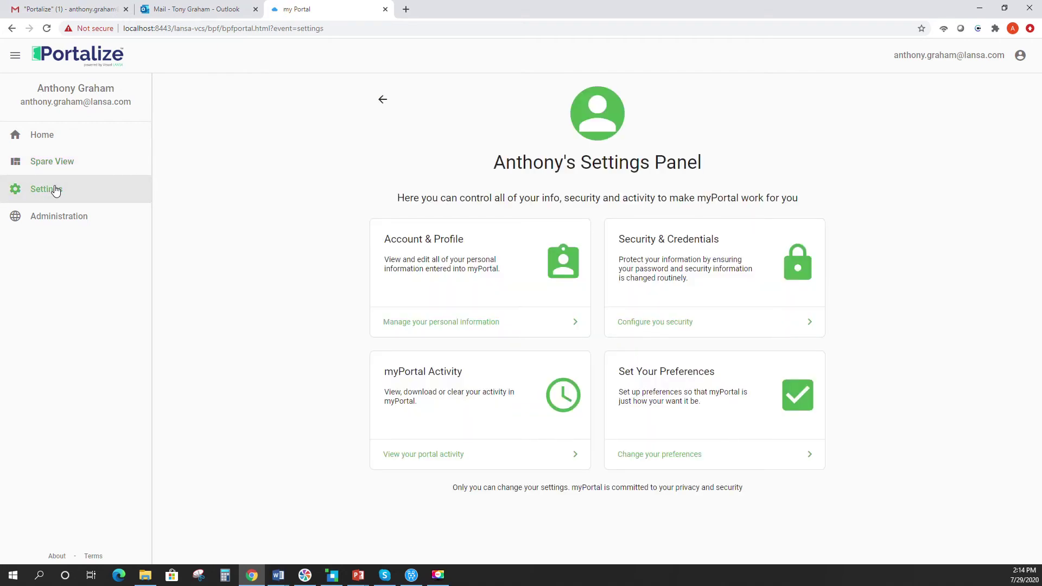
pyautogui.click(56, 214)
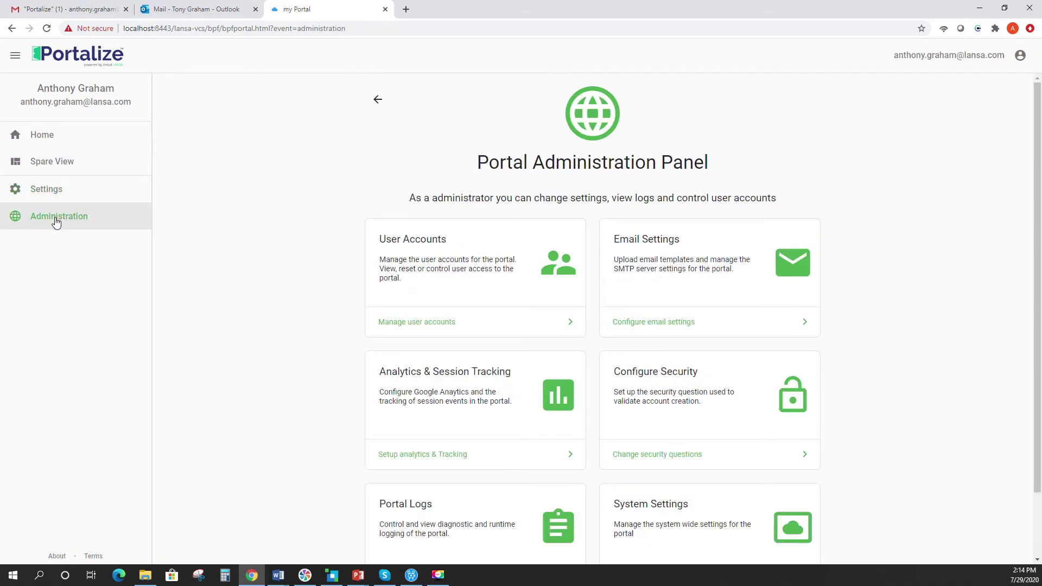
pyautogui.click(424, 323)
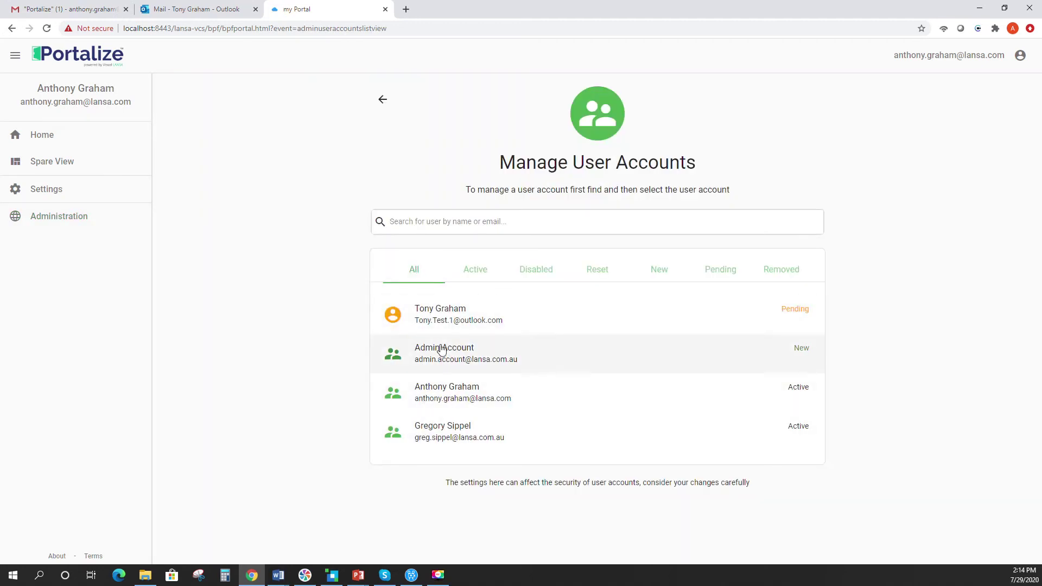
# - Filter user accounts by Active, Disabled, Awaiting reset, New, Pending and Removed, then return to Administration
pyautogui.click(479, 274)
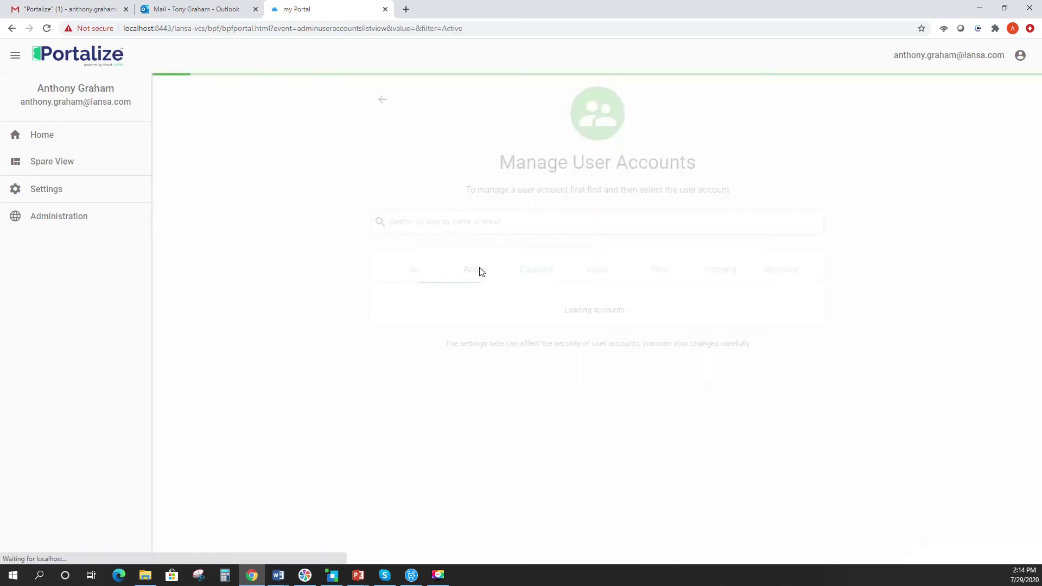
pyautogui.click(534, 275)
pyautogui.click(589, 274)
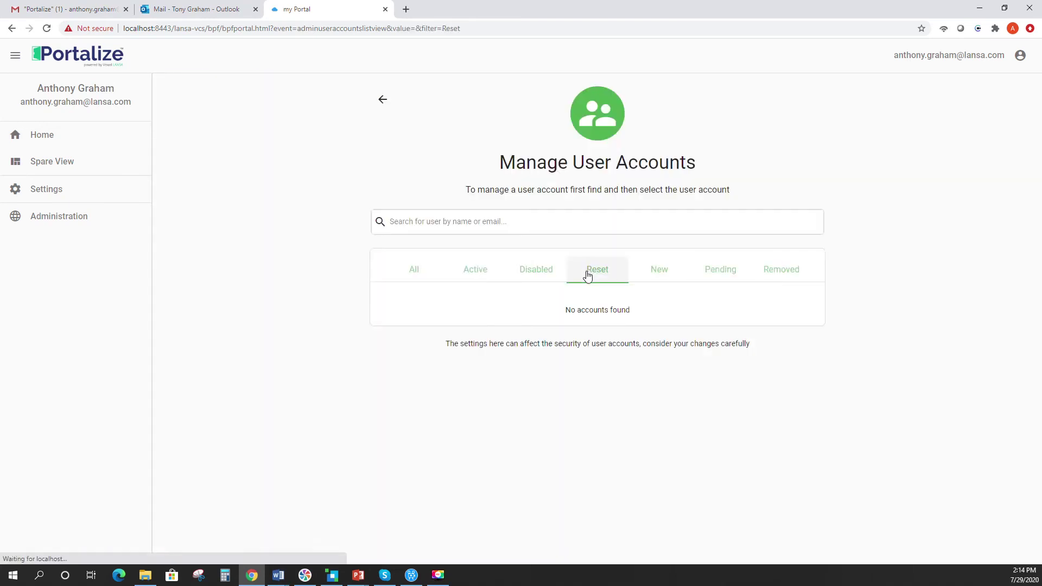
pyautogui.click(666, 274)
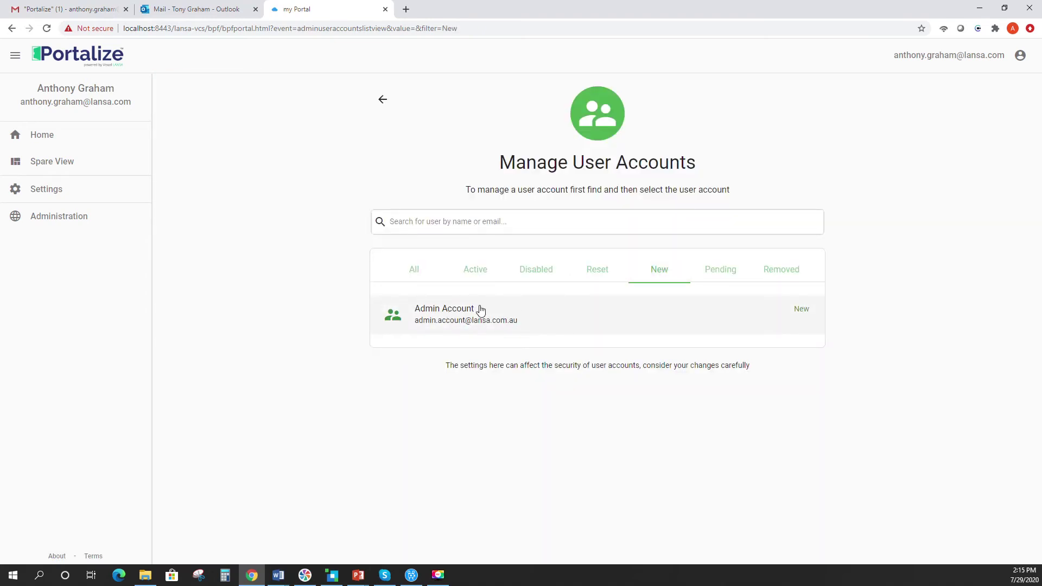
pyautogui.click(723, 275)
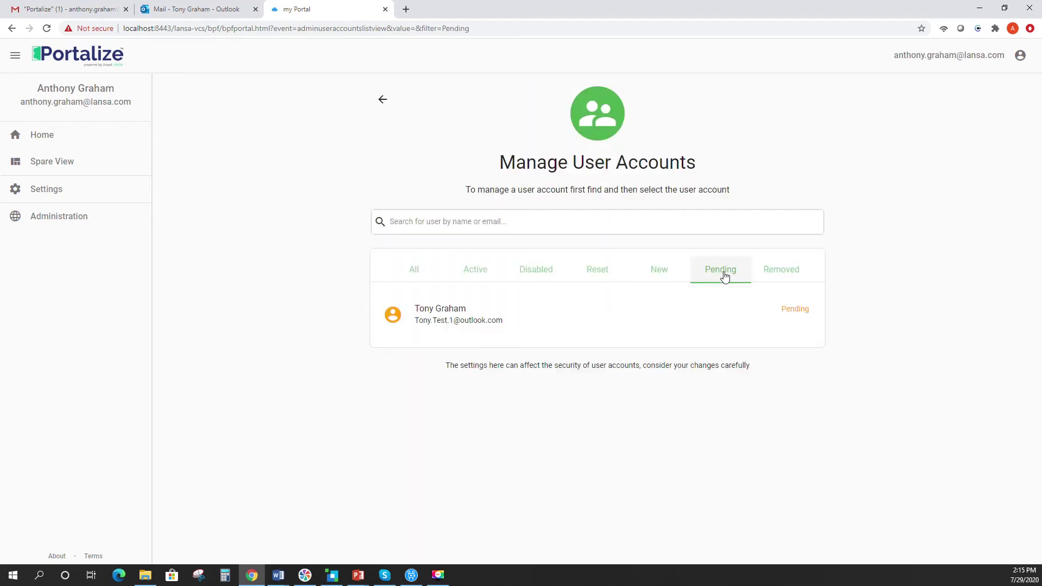
pyautogui.click(773, 274)
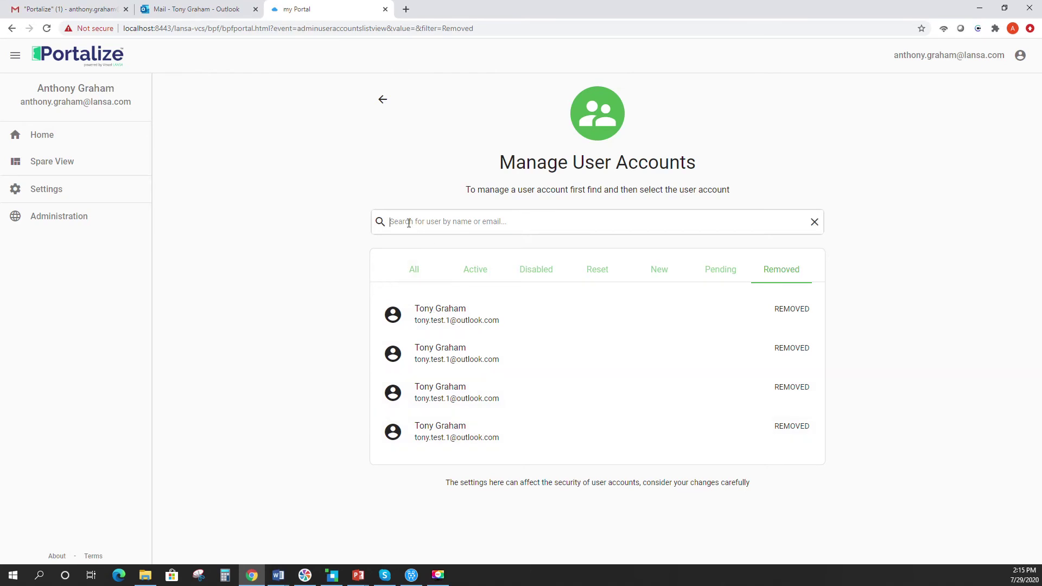
pyautogui.click(381, 100)
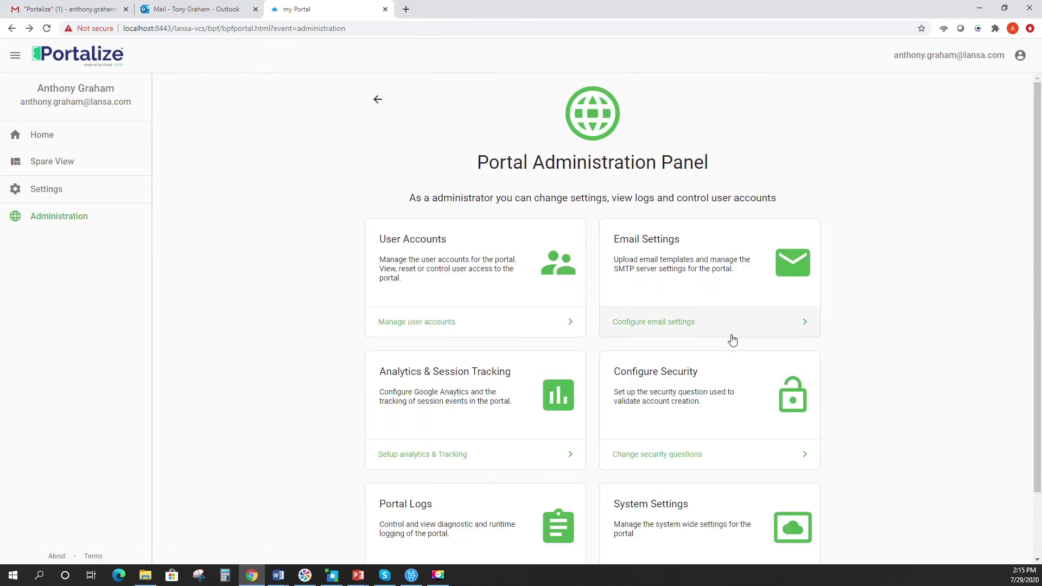
# - Toggle On account changed, deleted and security changed notifications off and on, then open Customise Emails
pyautogui.click(660, 323)
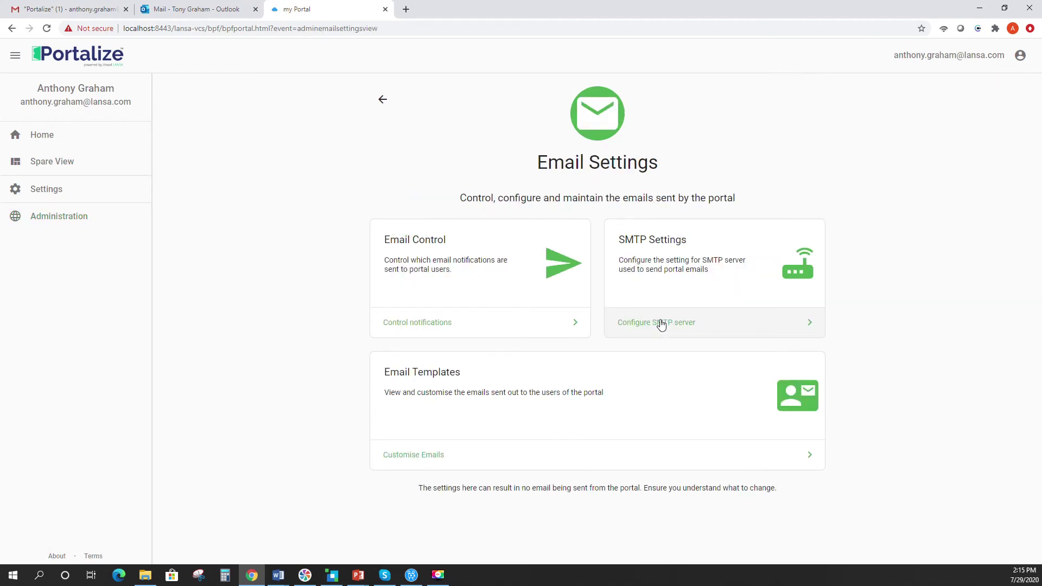
pyautogui.click(433, 330)
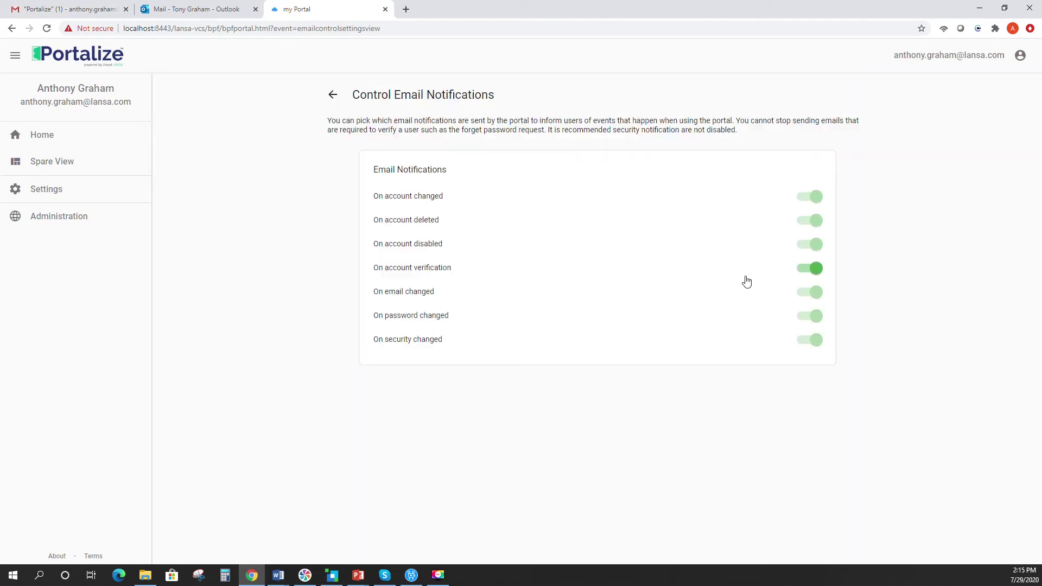
pyautogui.click(807, 201)
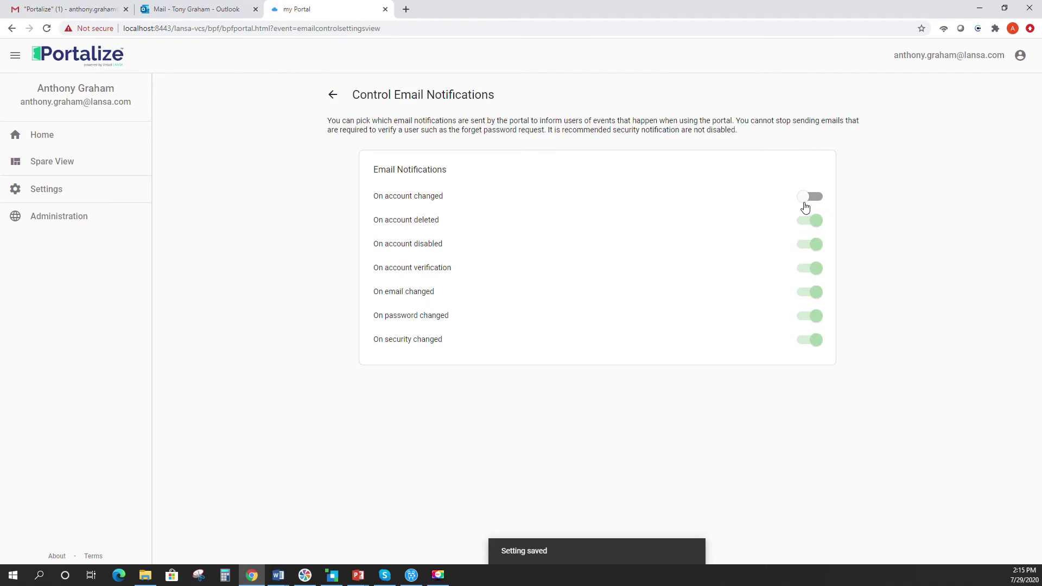
pyautogui.click(803, 223)
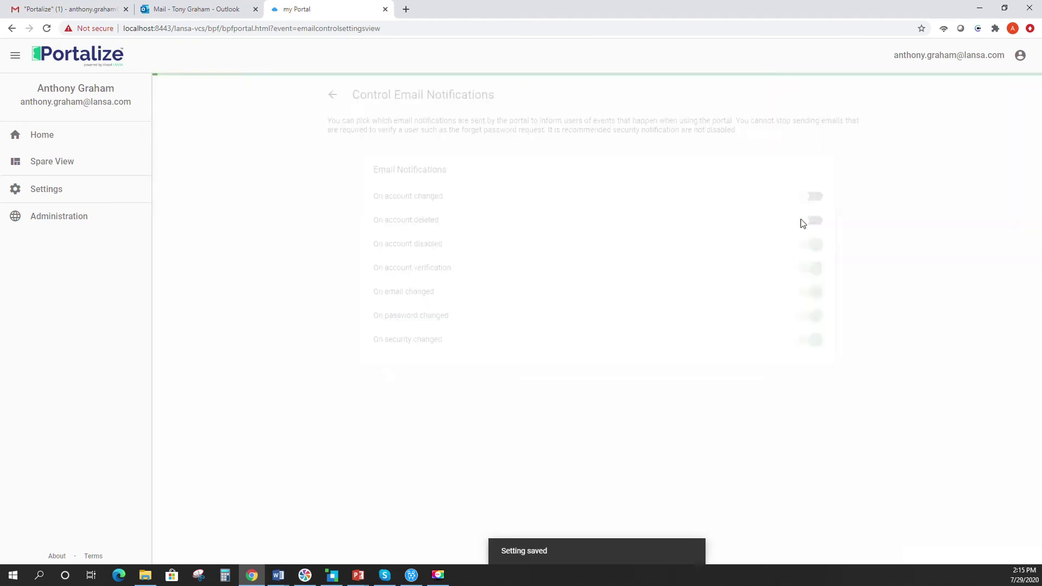
pyautogui.click(815, 226)
pyautogui.click(814, 198)
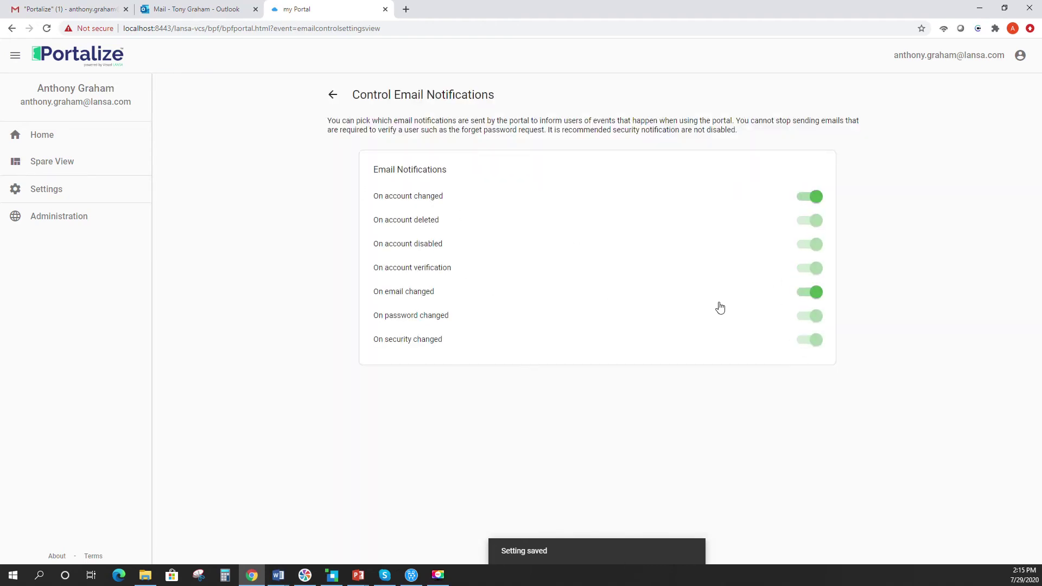
pyautogui.click(809, 342)
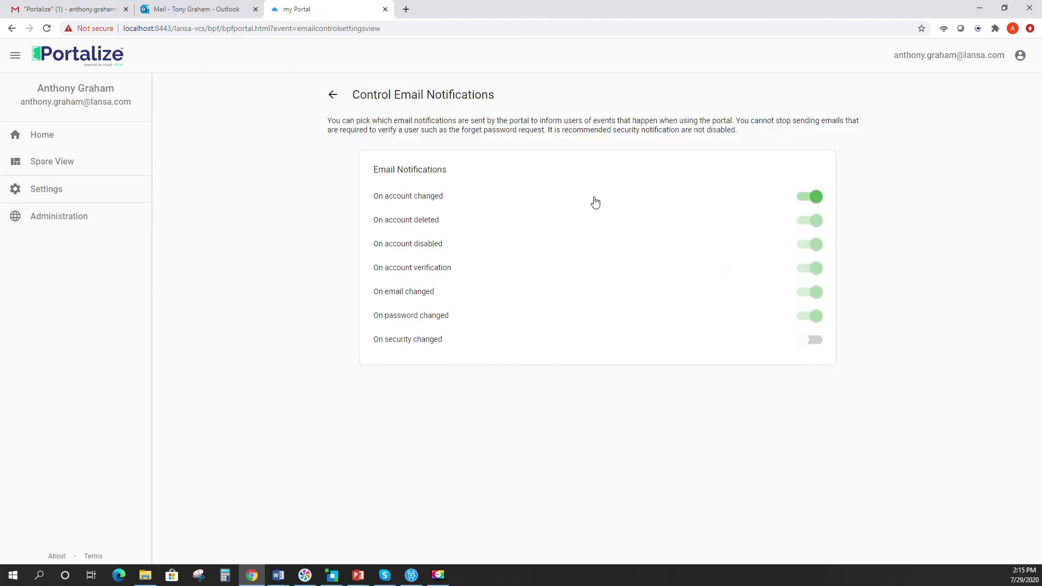
pyautogui.click(815, 341)
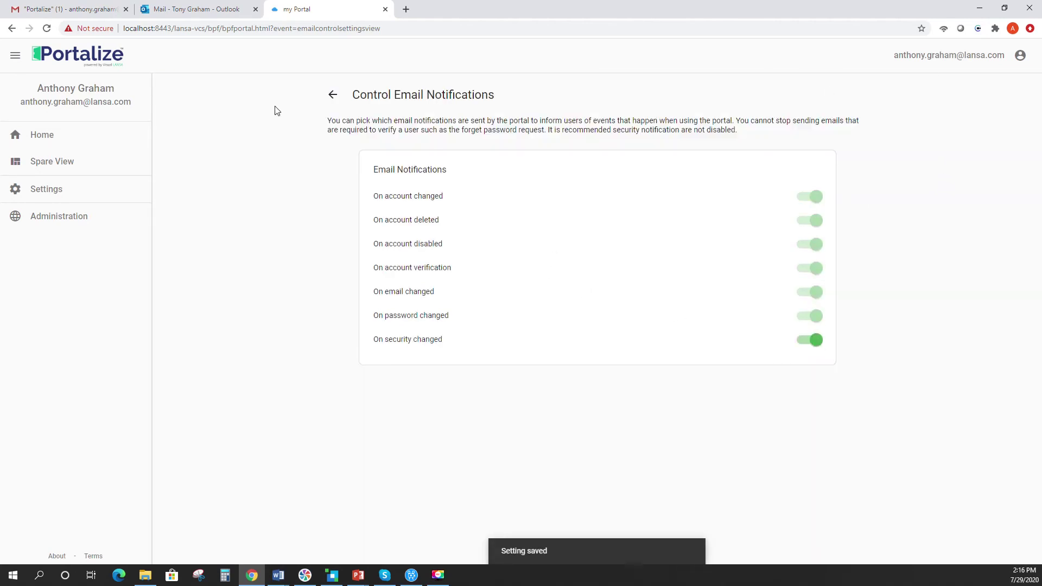
pyautogui.click(332, 96)
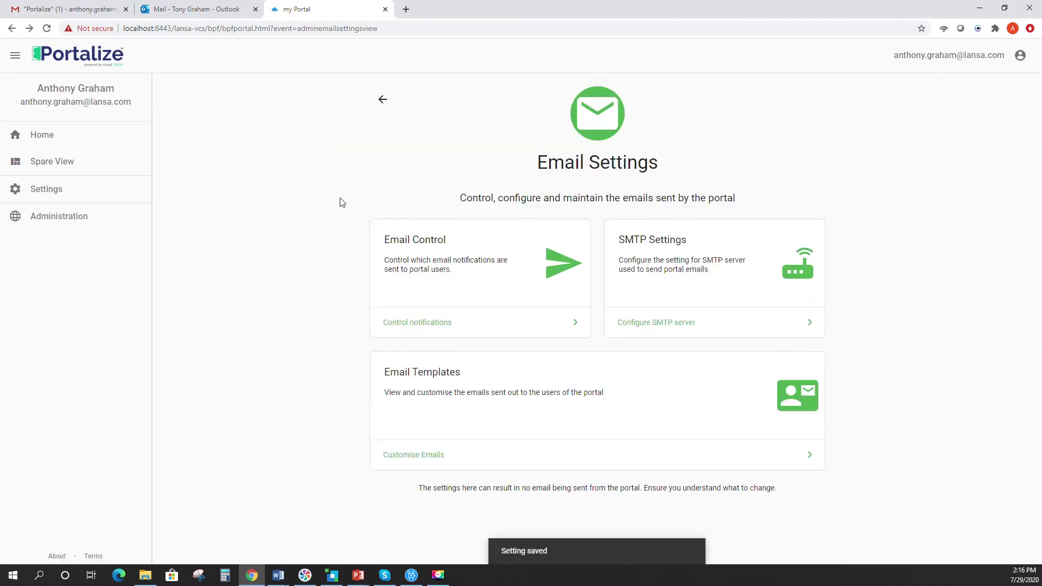
pyautogui.click(407, 456)
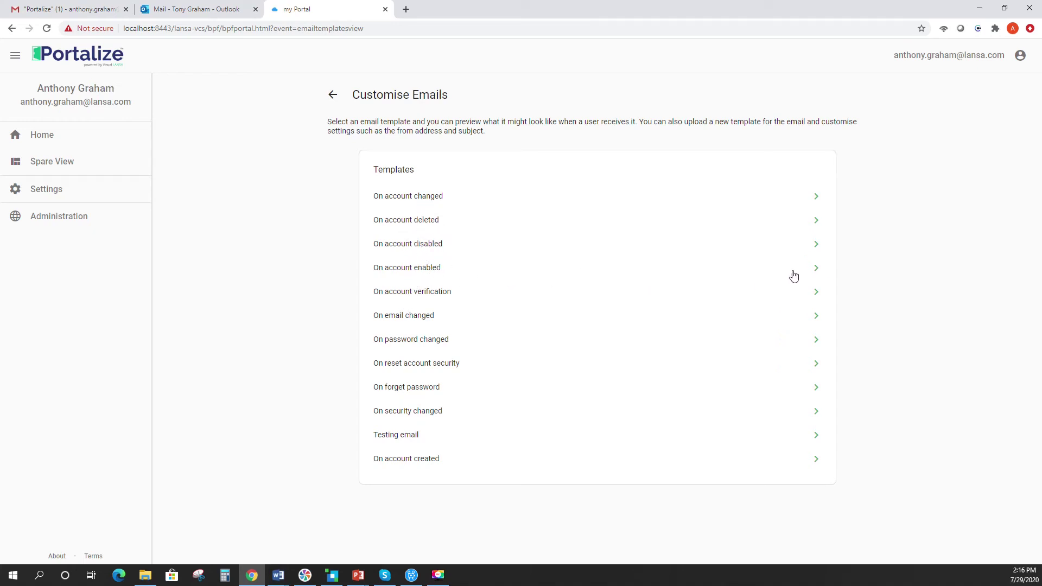
# - Preview the On account enabled template and download it as account_enabled_template.txt
pyautogui.click(818, 272)
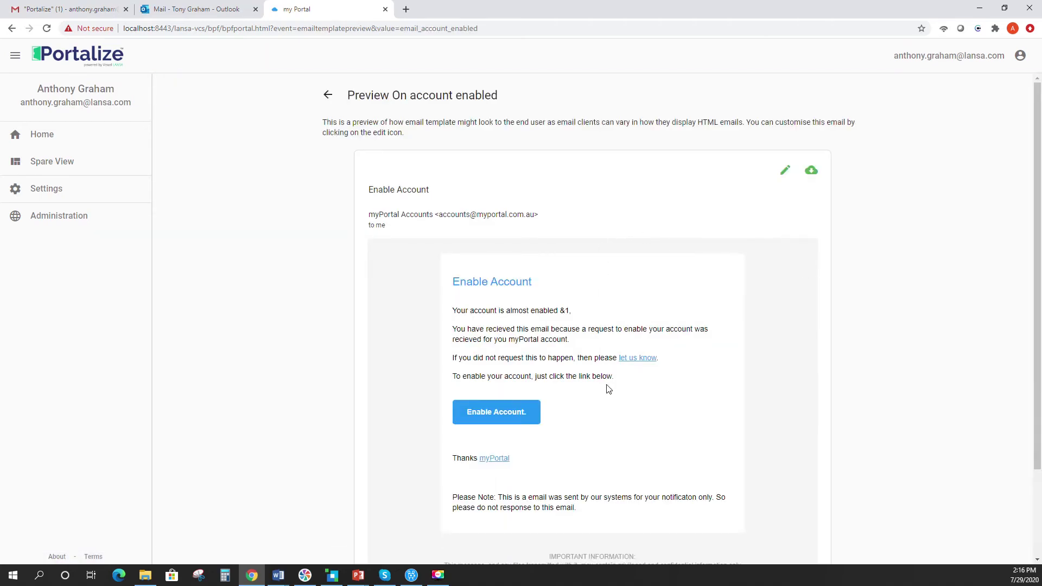
pyautogui.click(811, 173)
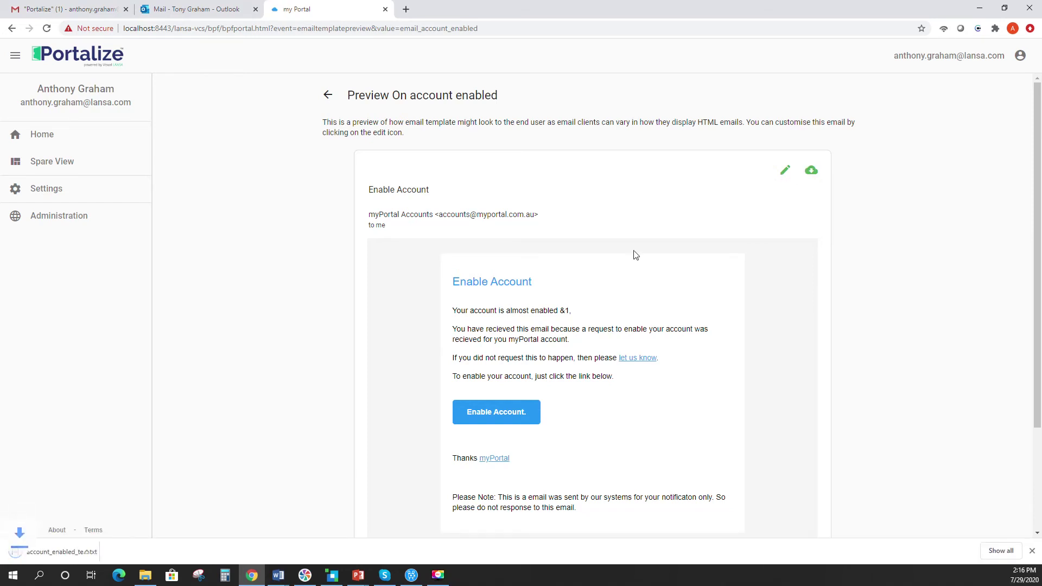
pyautogui.click(115, 551)
# - Open account_enabled_template.txt in a maximized Notepad and scroll down to the email body
pyautogui.click(140, 483)
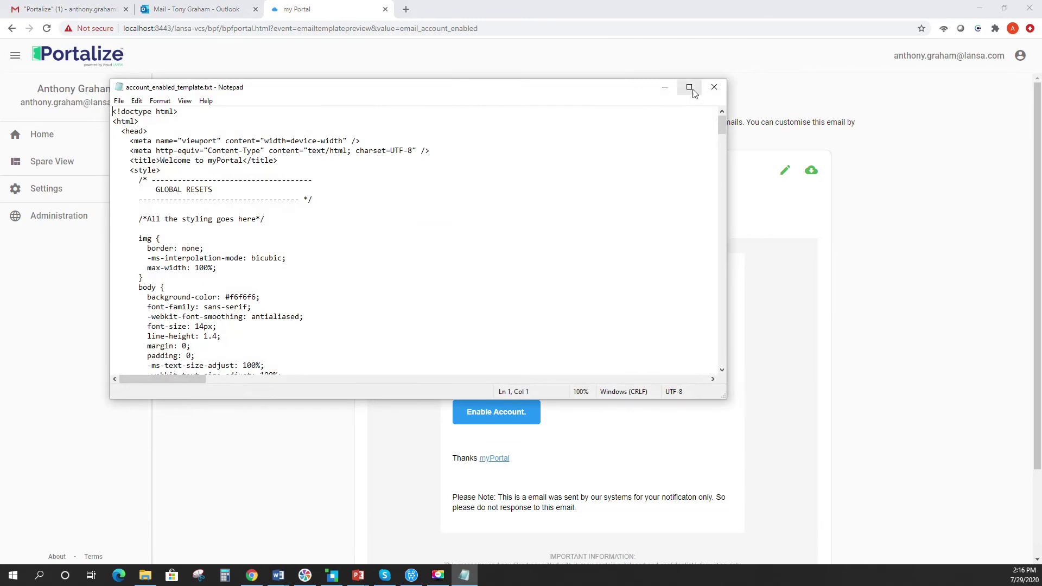
pyautogui.click(690, 88)
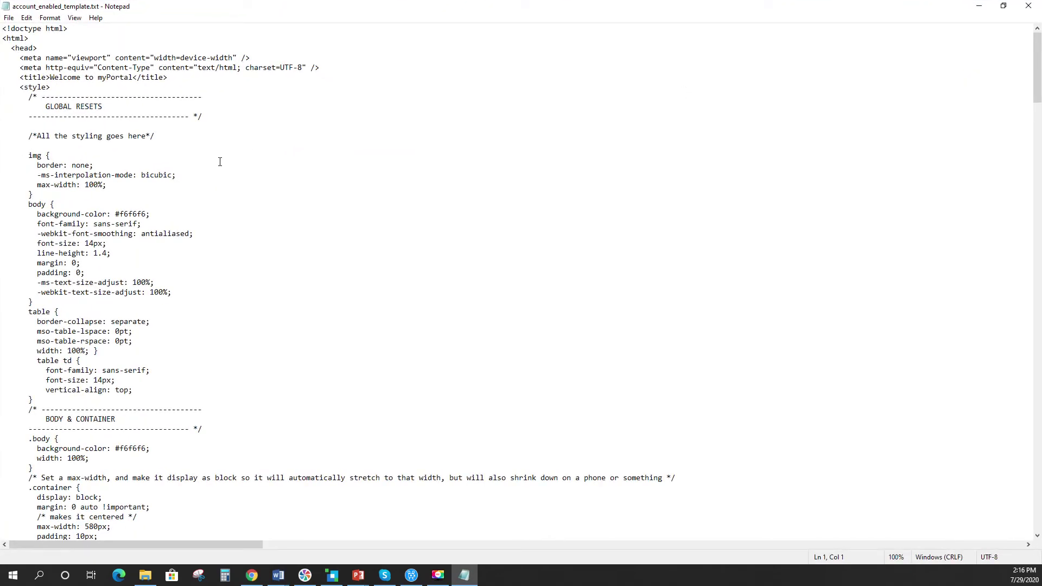
pyautogui.scroll(-7, 246, 230)
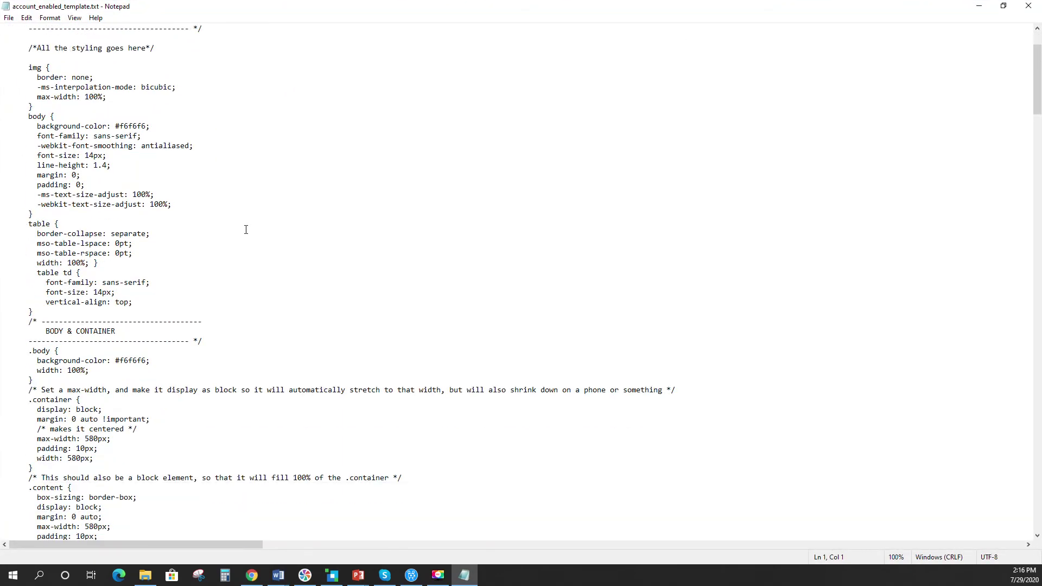
pyautogui.scroll(-20, 246, 230)
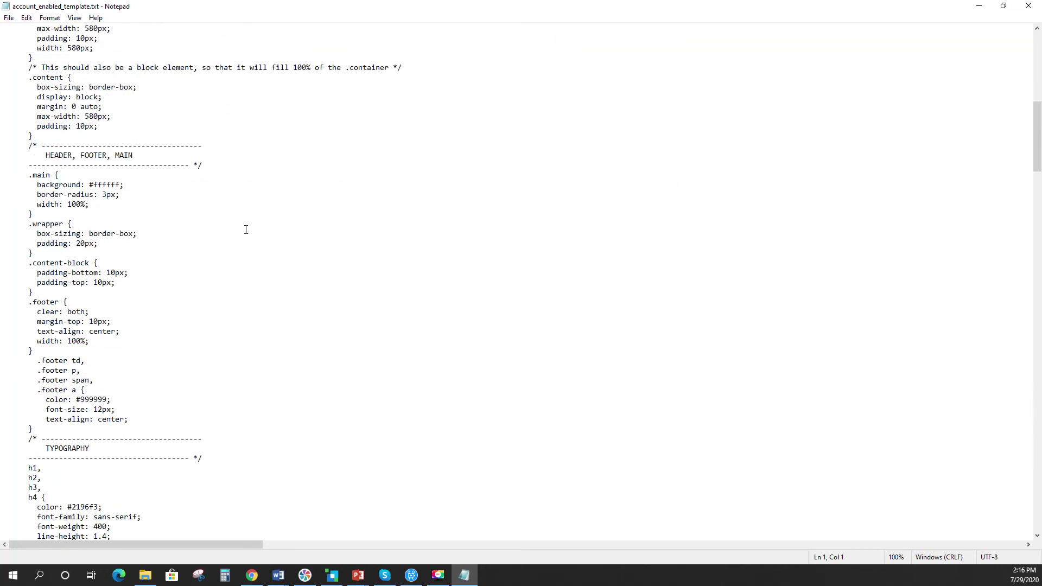
pyautogui.scroll(-14, 245, 229)
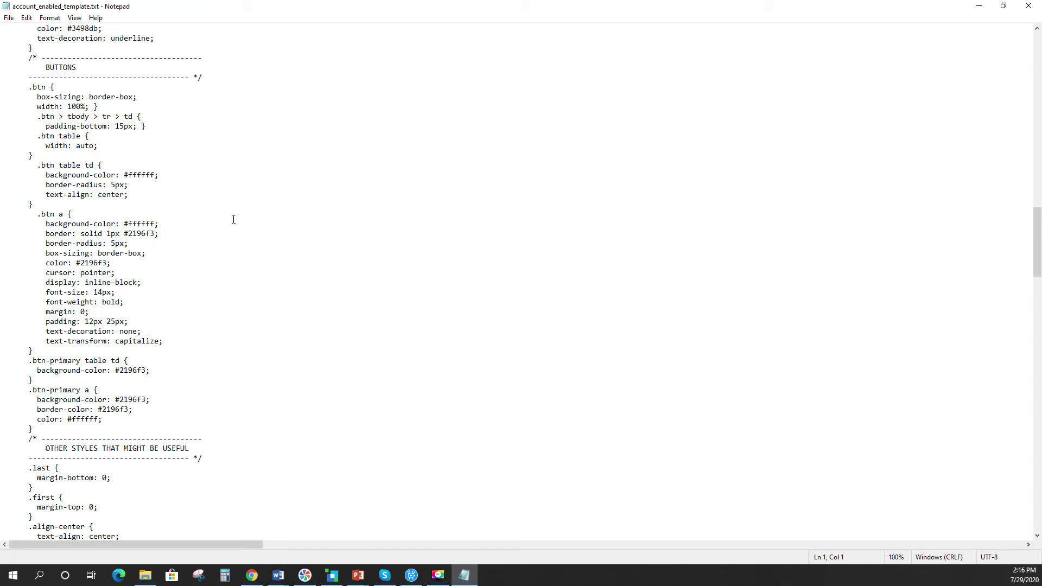
pyautogui.scroll(-7, 234, 219)
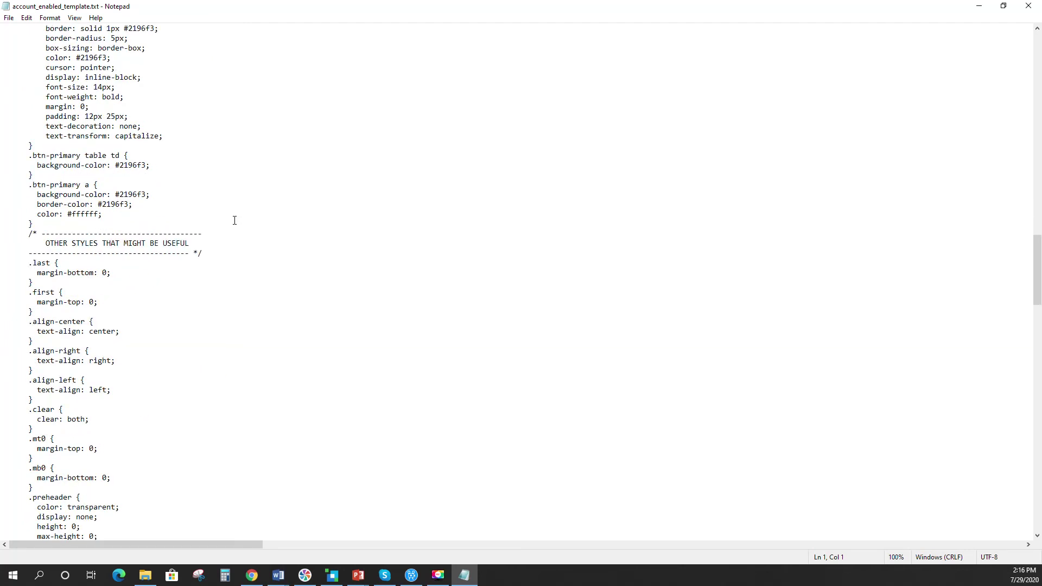
pyautogui.scroll(-3, 235, 220)
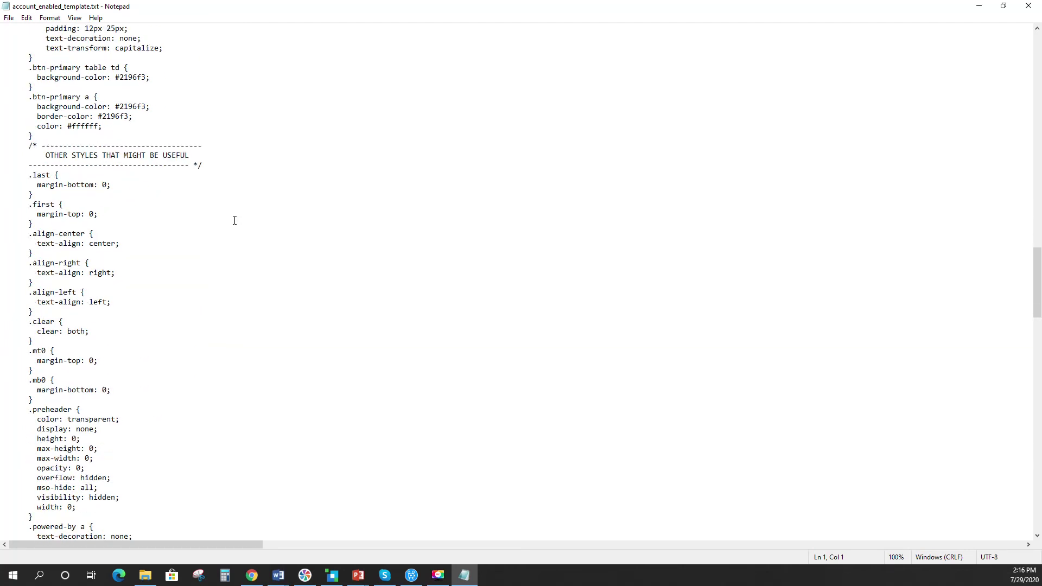
pyautogui.scroll(-20, 235, 220)
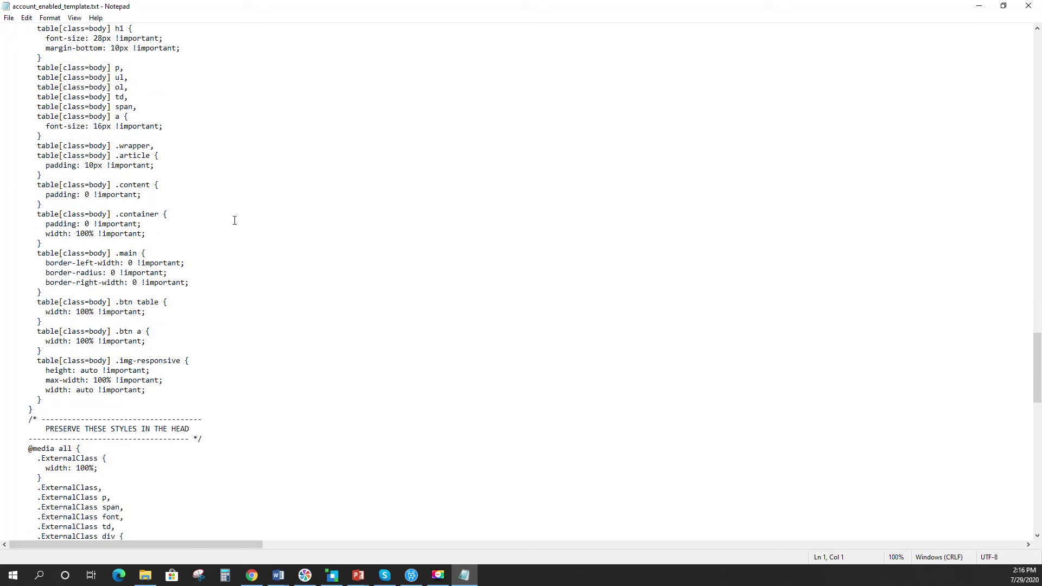
pyautogui.scroll(-3, 235, 219)
pyautogui.scroll(-7, 234, 220)
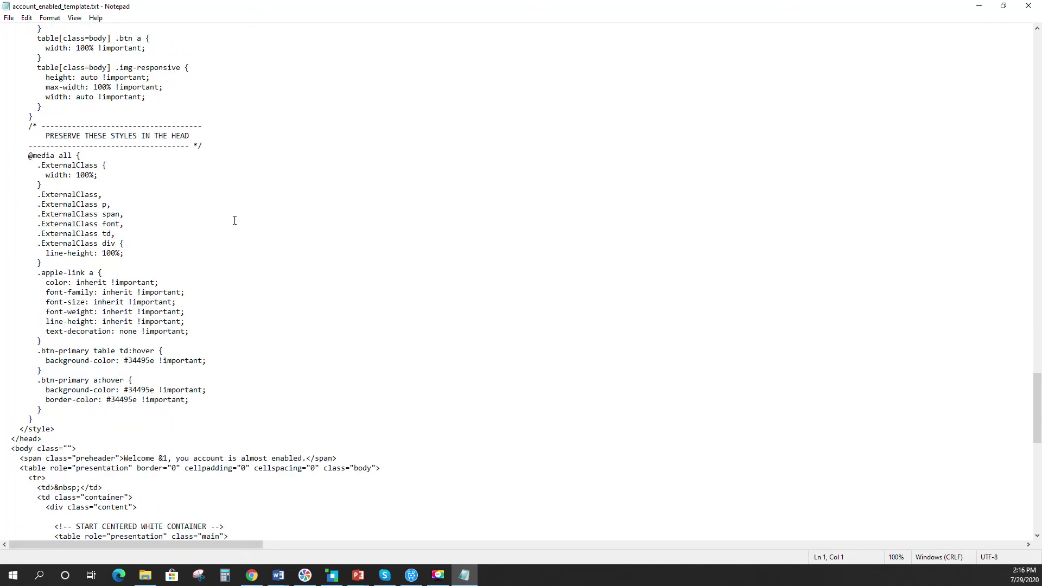
pyautogui.scroll(-14, 235, 220)
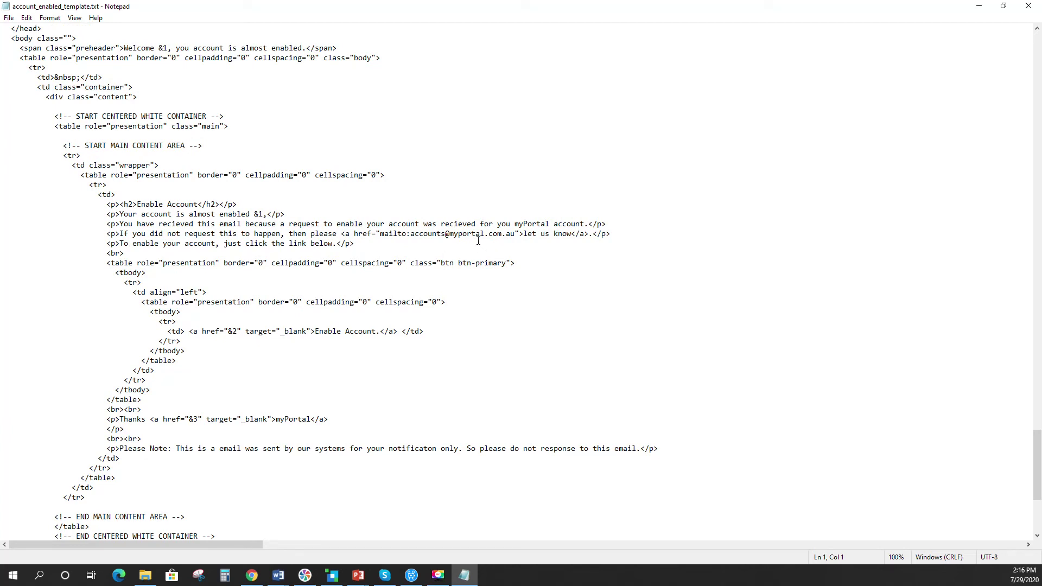
# - Replace 'myPortal' with 'Portalize', save the file, and minimize Notepad
pyautogui.click(550, 224)
pyautogui.press('BackSpace')
pyautogui.press('BackSpace')
pyautogui.press('BackSpace')
pyautogui.press('BackSpace')
pyautogui.press('BackSpace')
pyautogui.press('BackSpace')
pyautogui.press('BackSpace')
pyautogui.press('BackSpace')
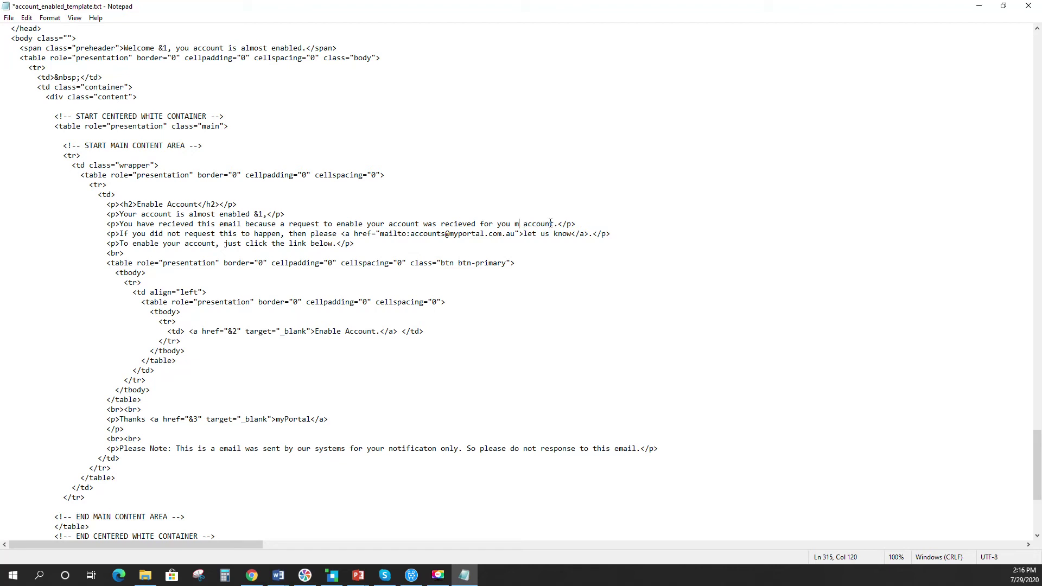
pyautogui.write('Portalize')
pyautogui.click(9, 18)
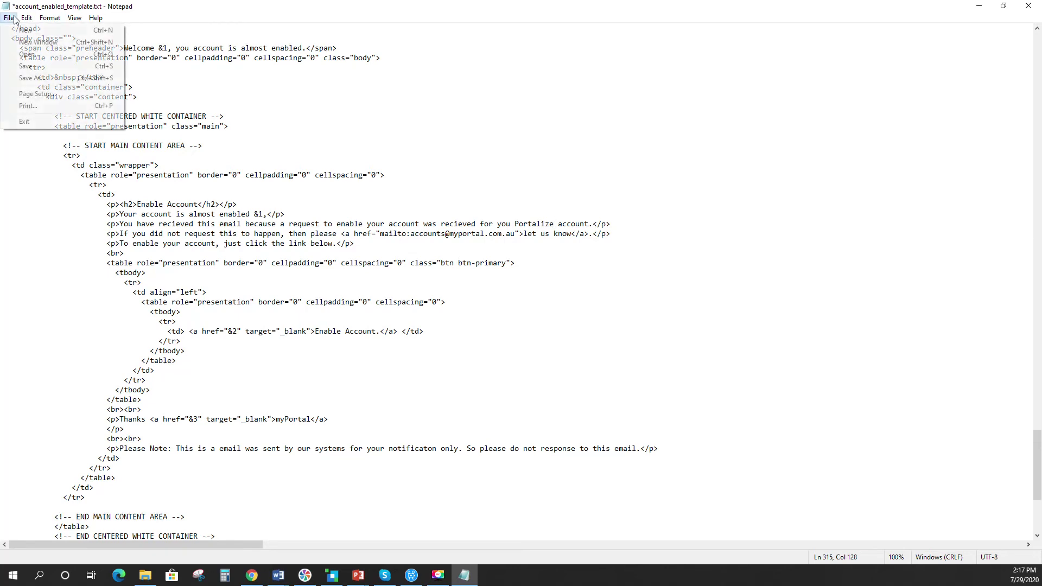
pyautogui.click(33, 67)
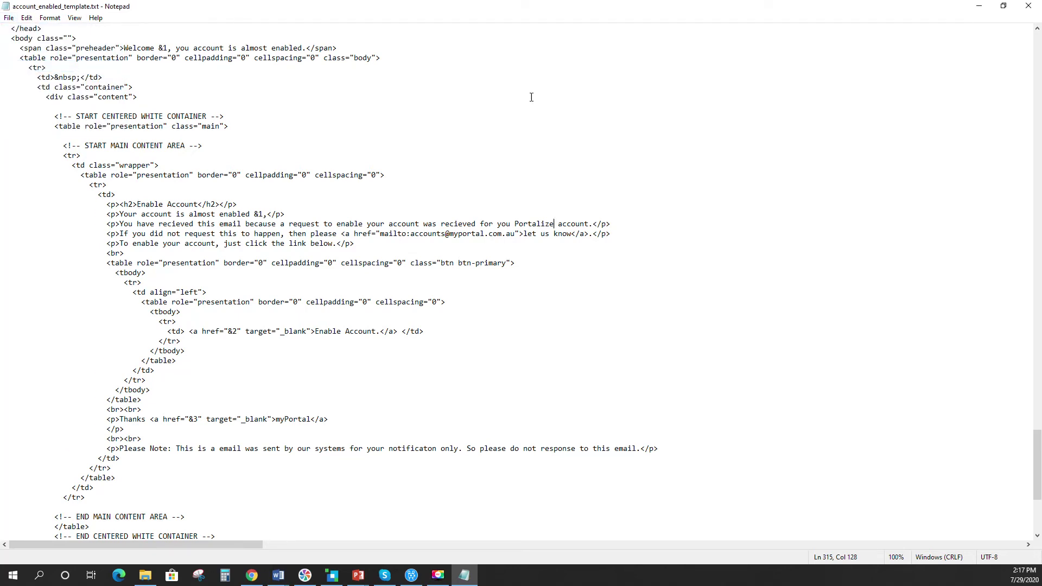
pyautogui.click(979, 5)
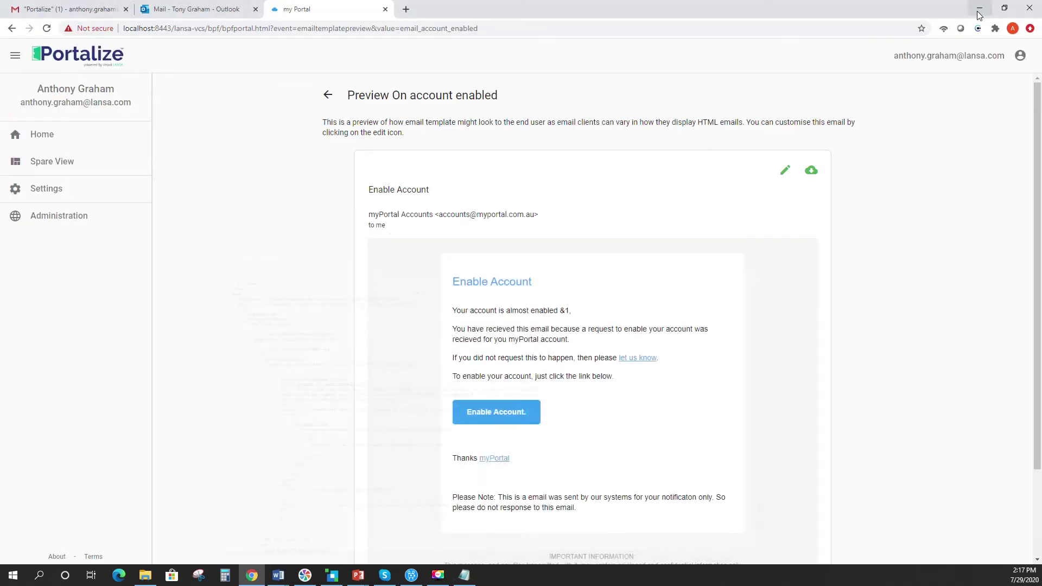
# - Upload Downloads\account_enabled_template.txt as the On account enabled template body, save, and return to the list
pyautogui.click(328, 95)
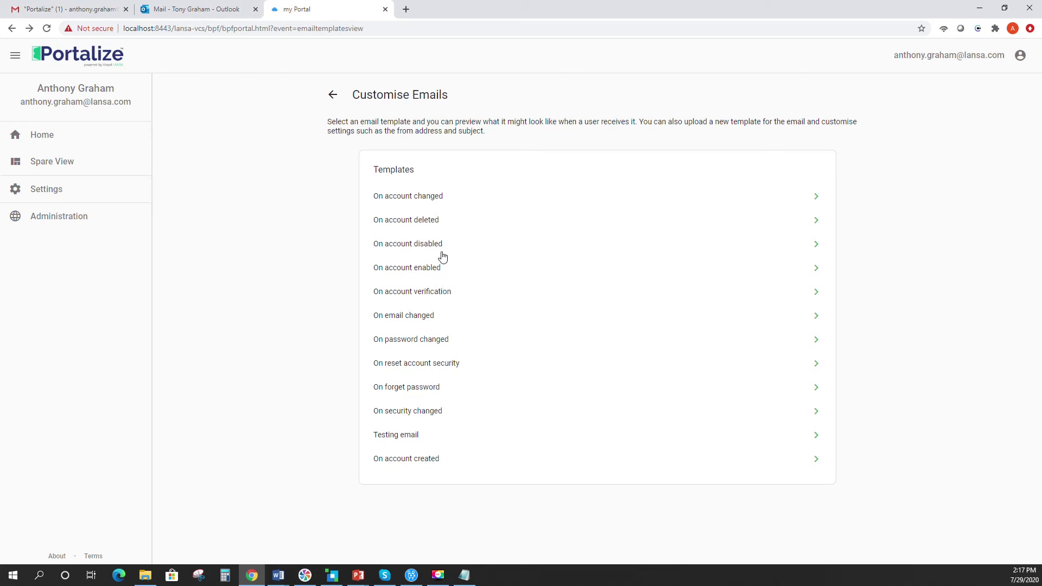
pyautogui.click(817, 270)
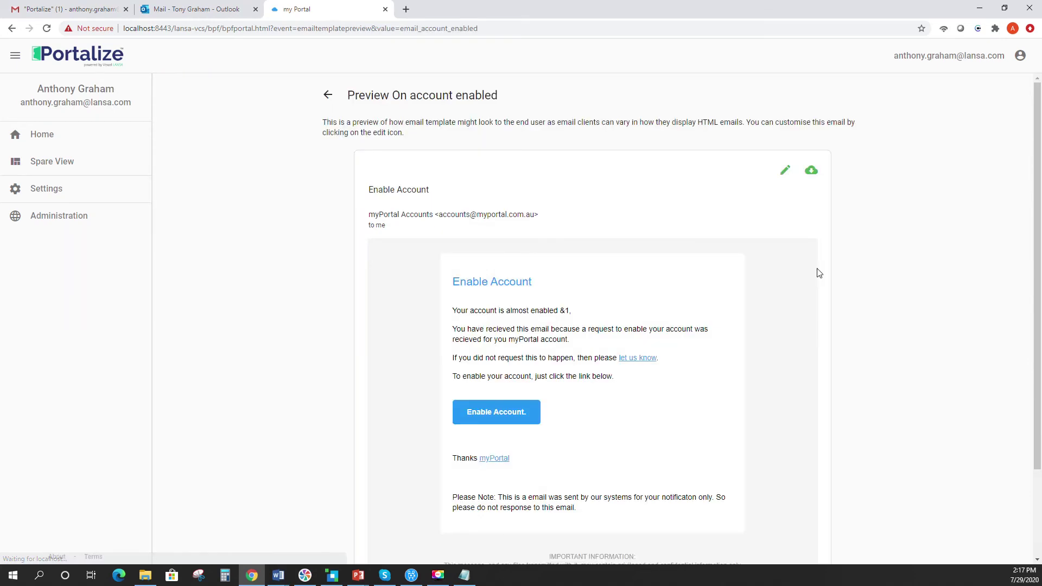
pyautogui.click(785, 170)
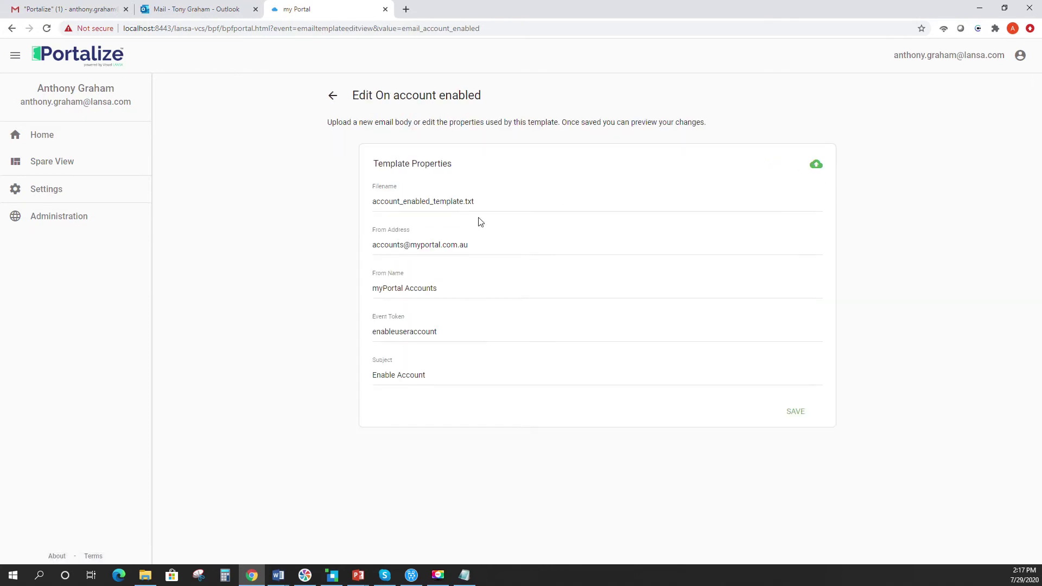
pyautogui.click(816, 165)
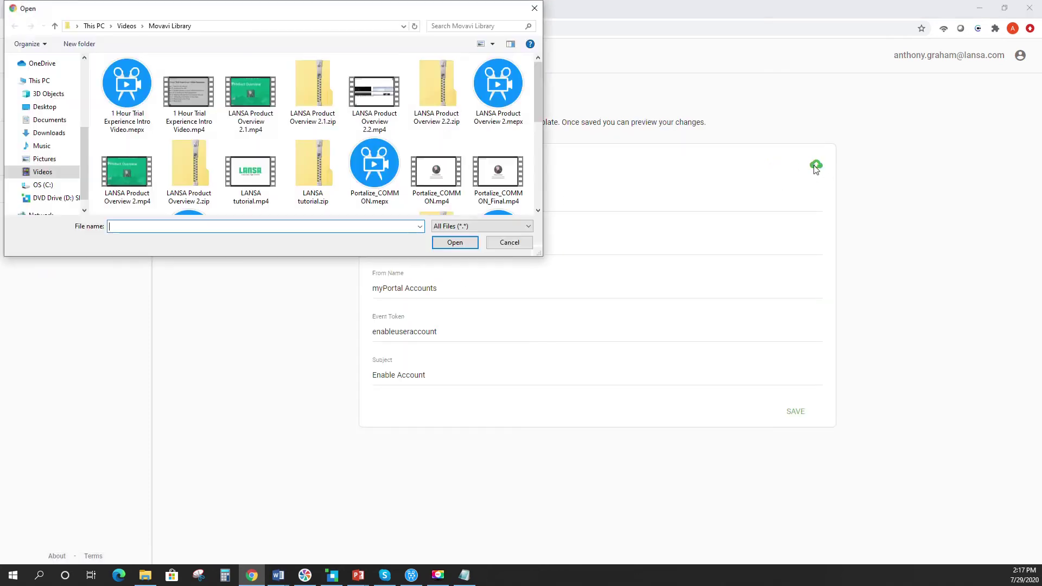
pyautogui.click(48, 133)
pyautogui.click(155, 91)
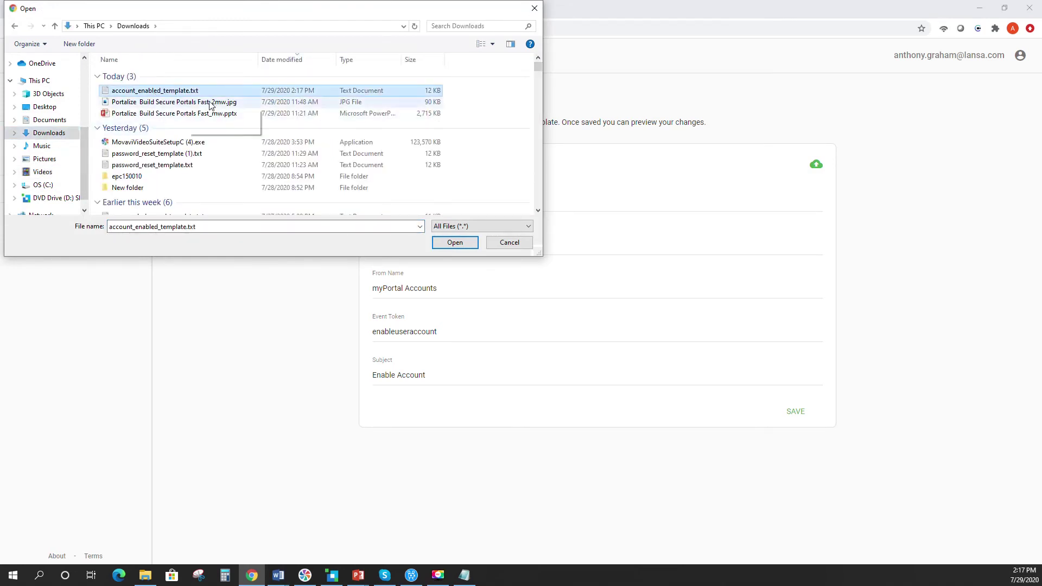
pyautogui.click(452, 242)
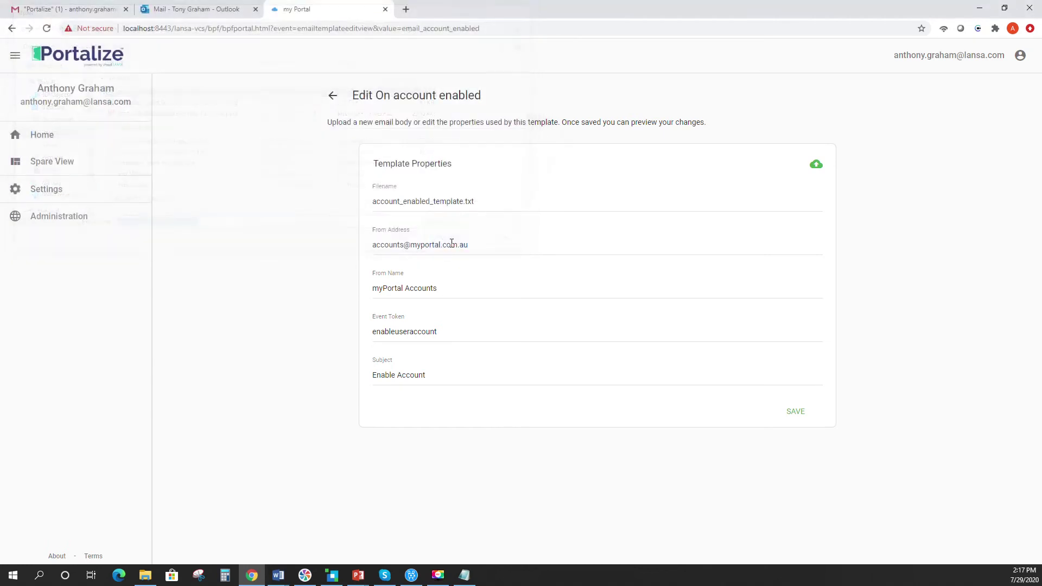
pyautogui.click(795, 412)
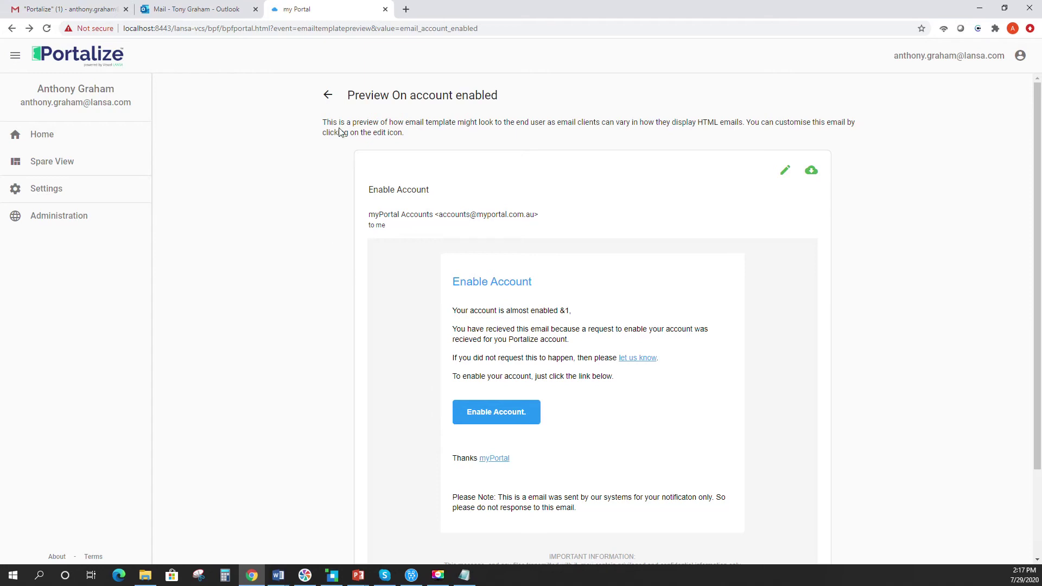
pyautogui.click(328, 96)
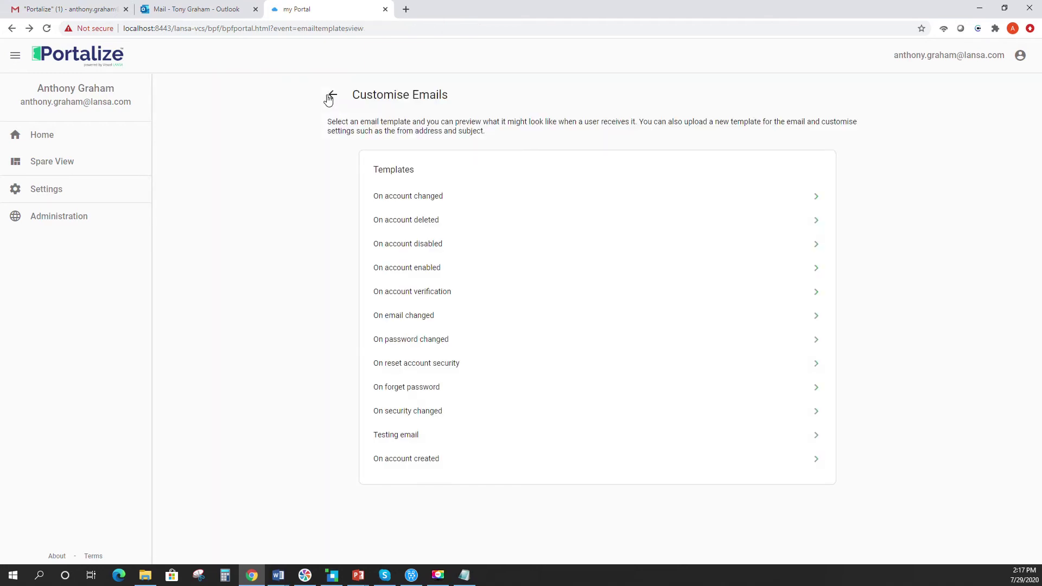
# - Return to the Administration Panel and view session event tracking under Analytics & Tracking
pyautogui.click(330, 97)
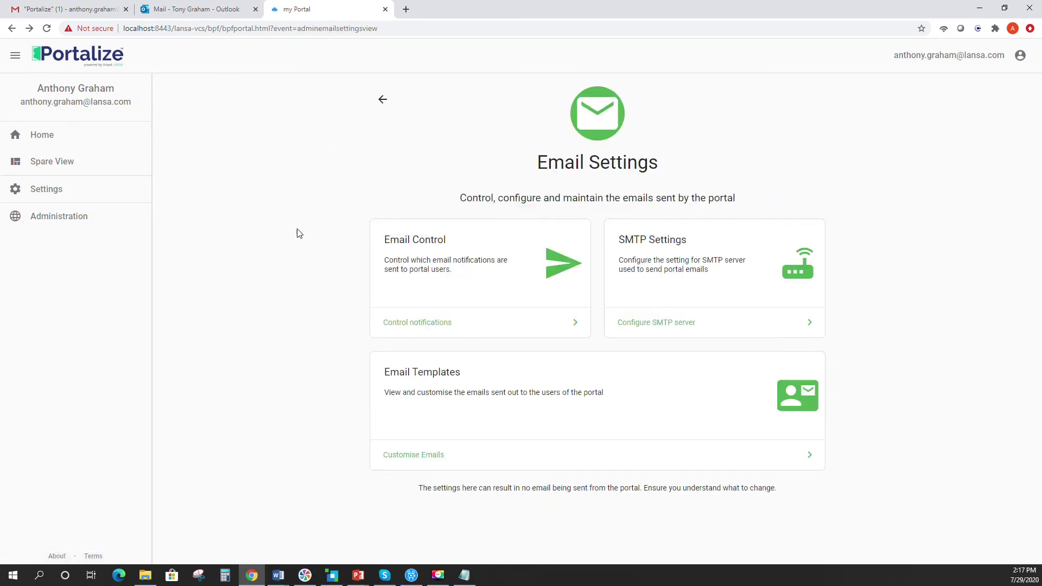
pyautogui.click(383, 101)
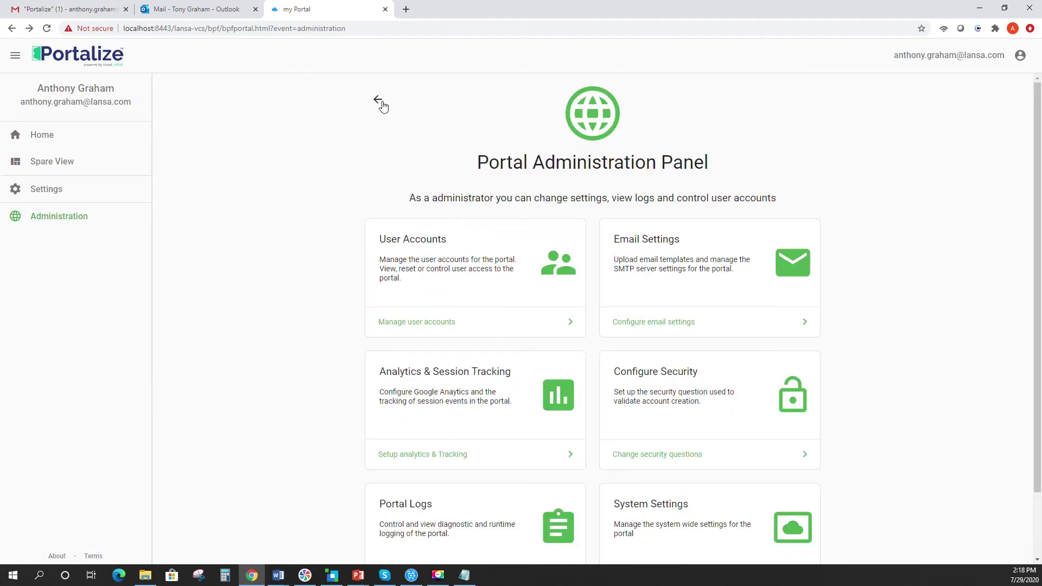
pyautogui.scroll(-2, 374, 379)
pyautogui.click(406, 379)
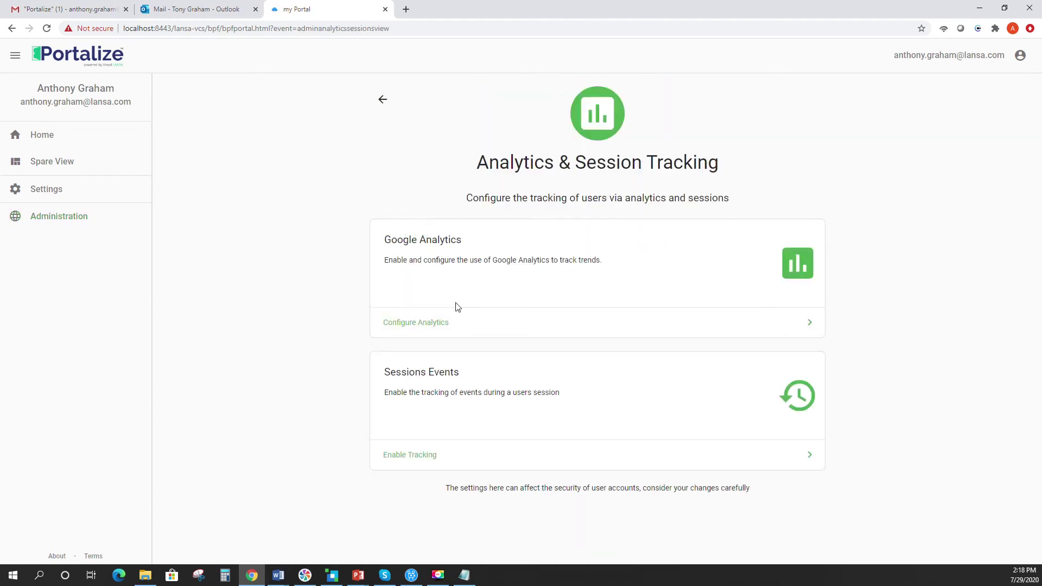
pyautogui.click(430, 467)
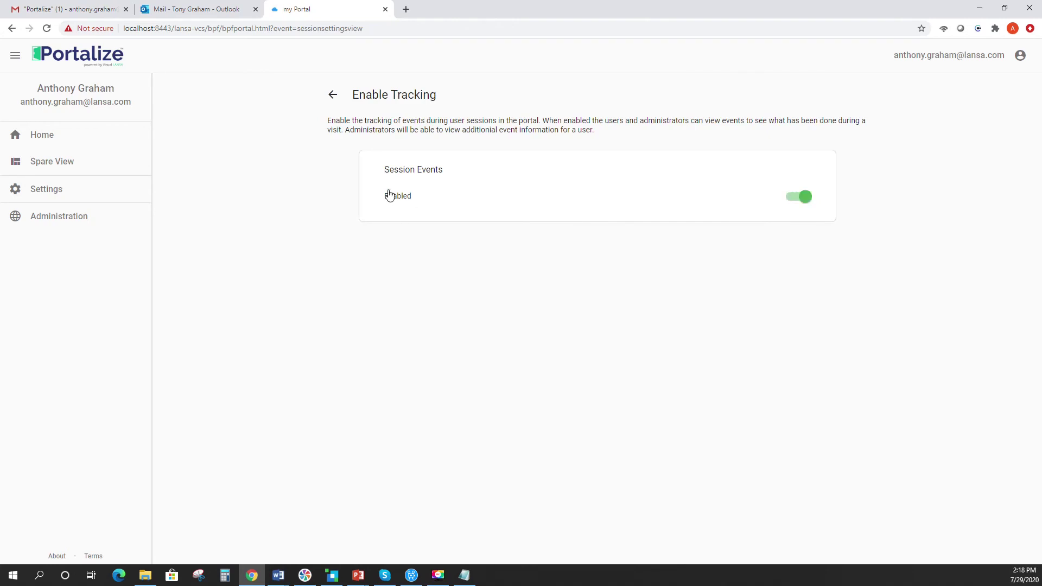
# - Go back to the Administration Panel and open the security configuration page
pyautogui.click(339, 103)
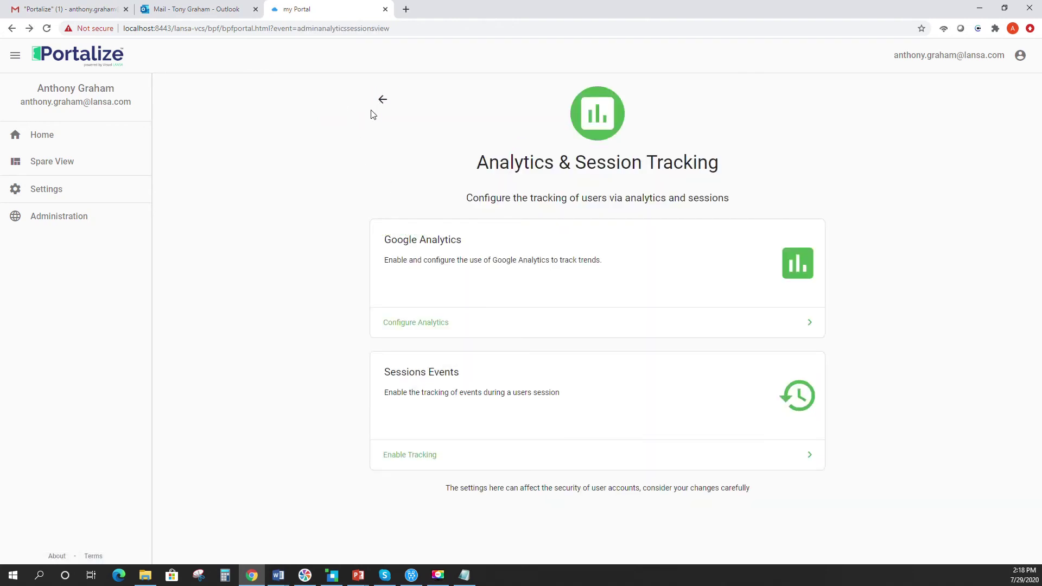
pyautogui.click(382, 102)
pyautogui.scroll(-2, 272, 291)
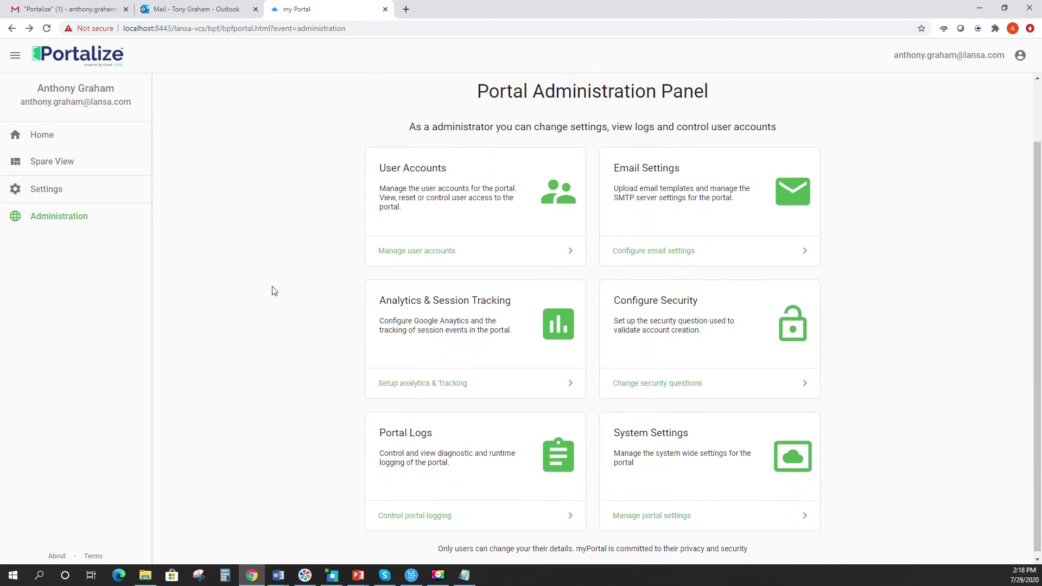
pyautogui.click(651, 379)
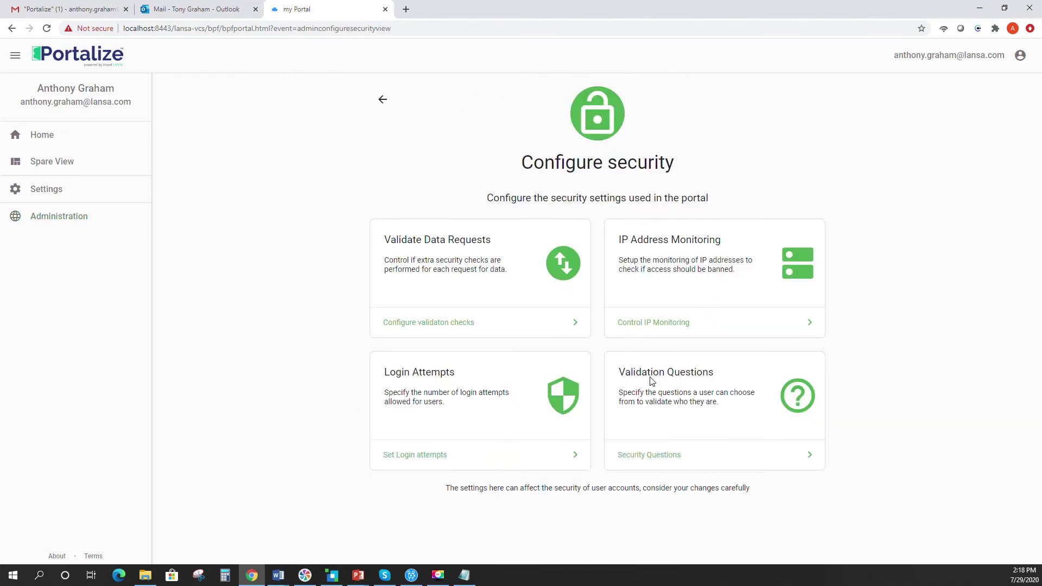
# - Review the request validation checks and IP Monitoring settings (25-request limit, 12-hour bans)
pyautogui.click(445, 324)
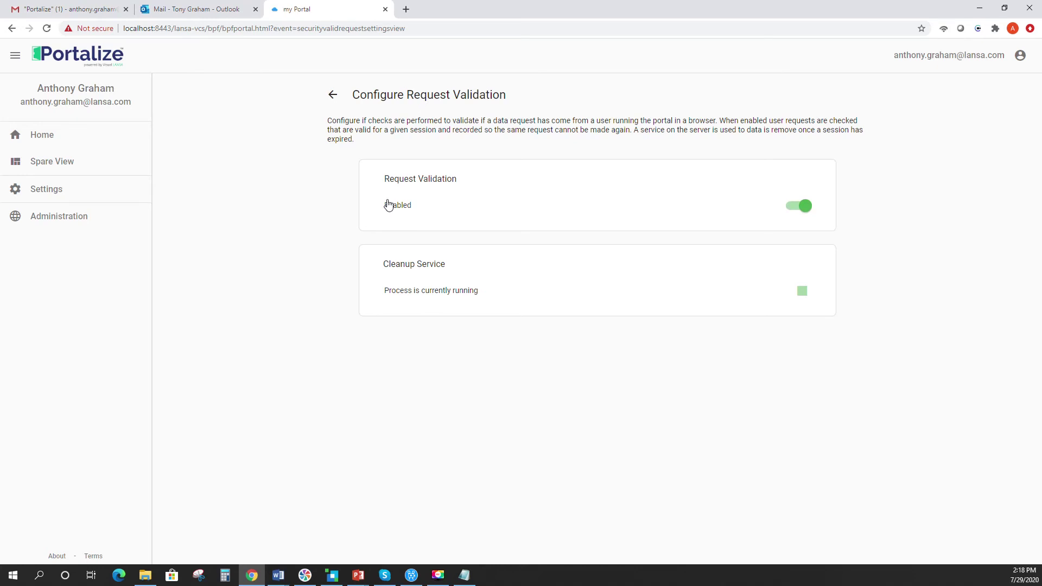
pyautogui.click(335, 101)
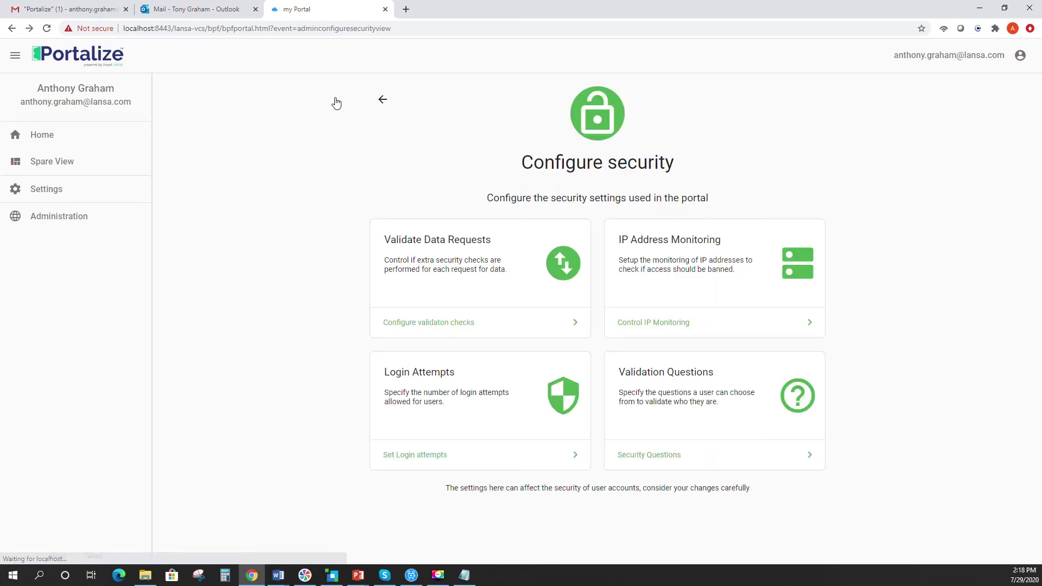
pyautogui.click(665, 332)
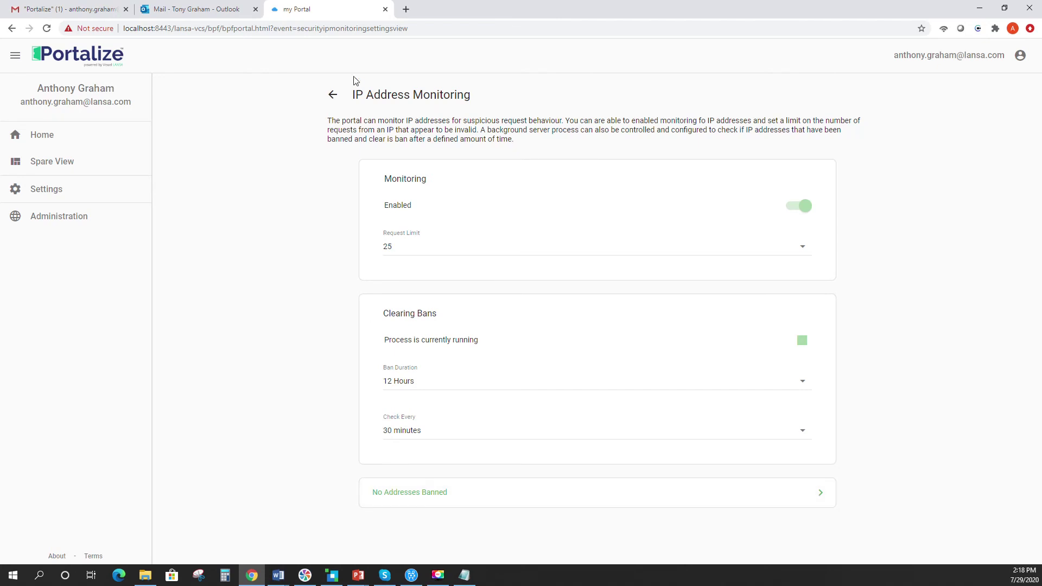
pyautogui.click(331, 95)
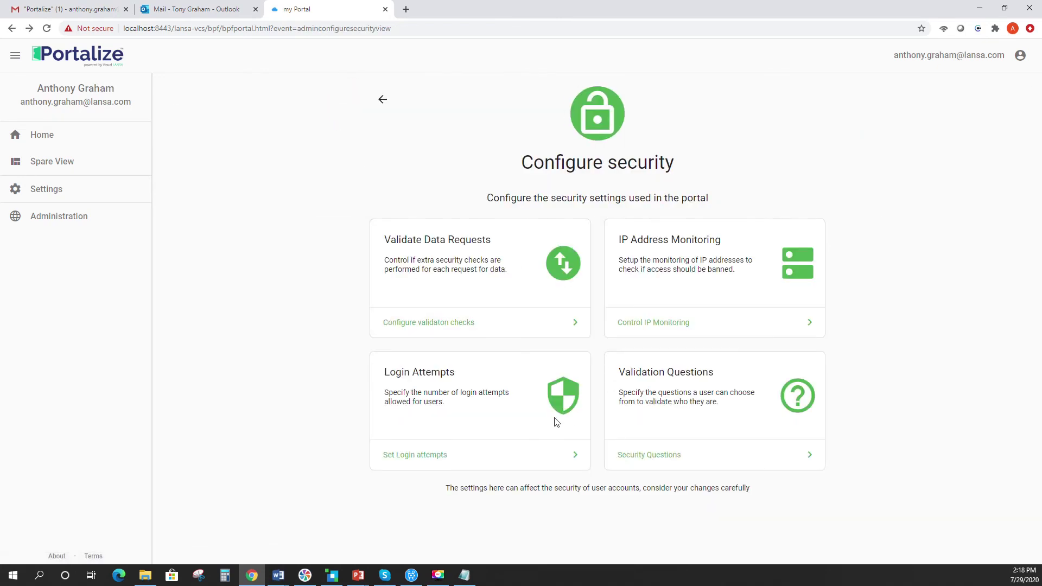
# - Check the allowed login attempts, then open the portal's Security Questions
pyautogui.click(413, 454)
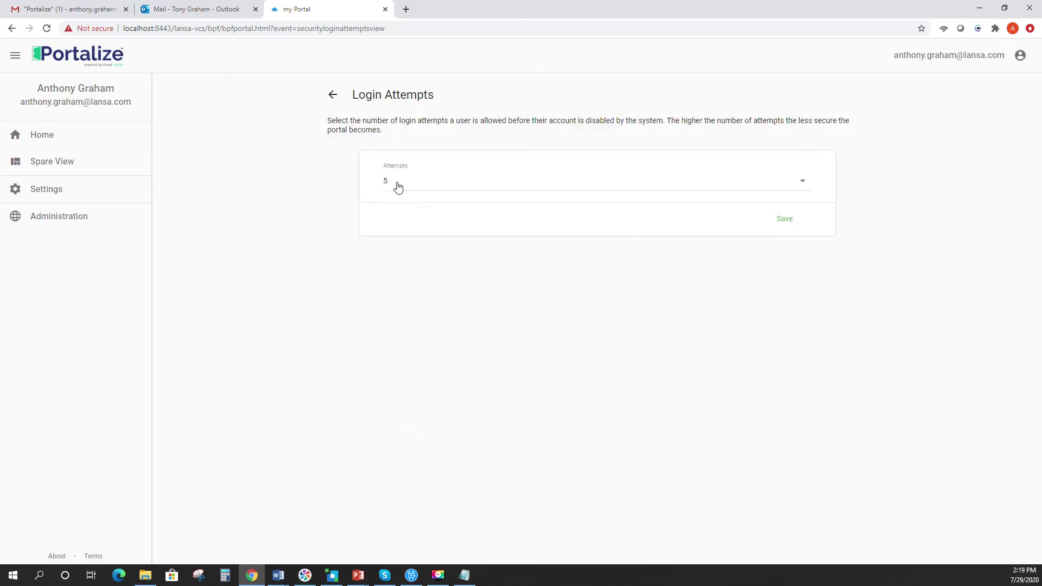
pyautogui.click(333, 94)
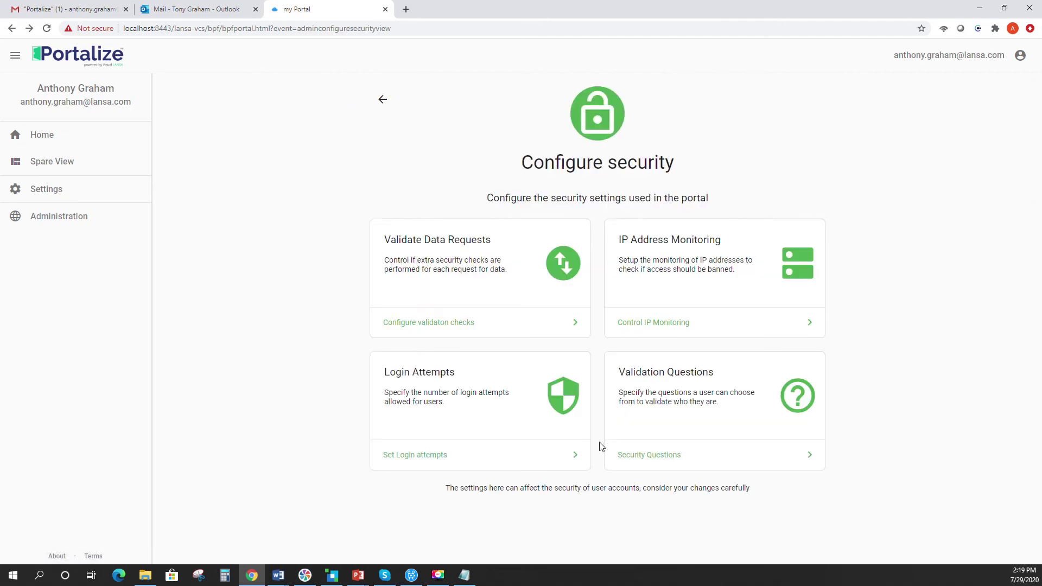
pyautogui.click(635, 459)
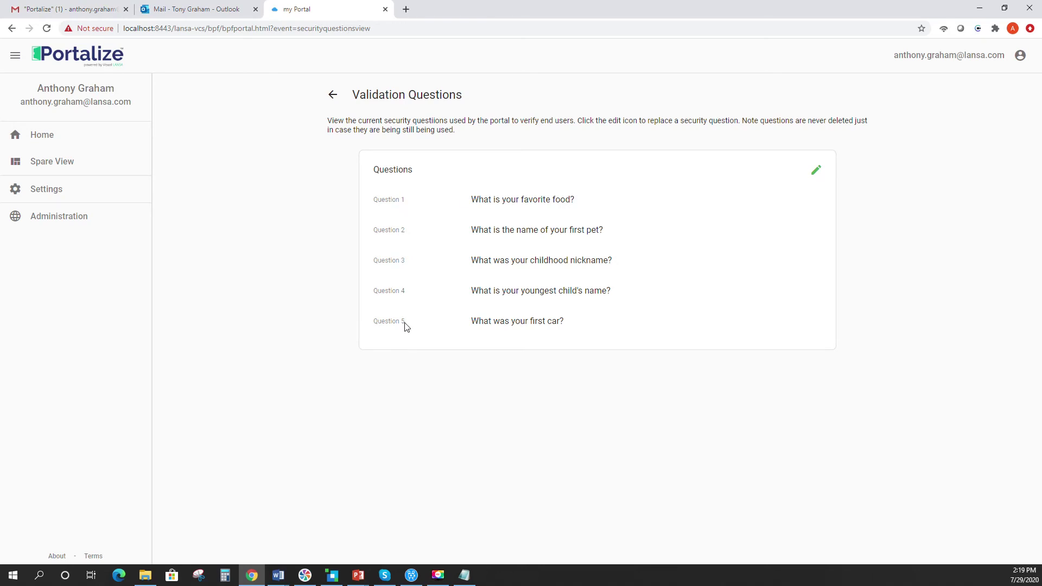
# - Reword Validation Question 1 to 'What city where you born in?', save, and return to Configure security
pyautogui.click(815, 171)
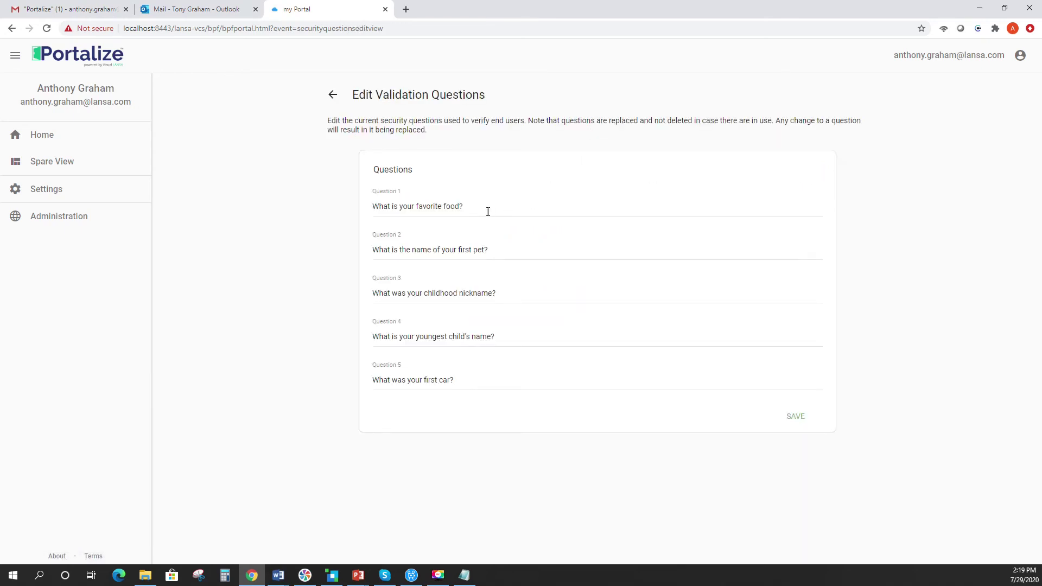
pyautogui.click(471, 202)
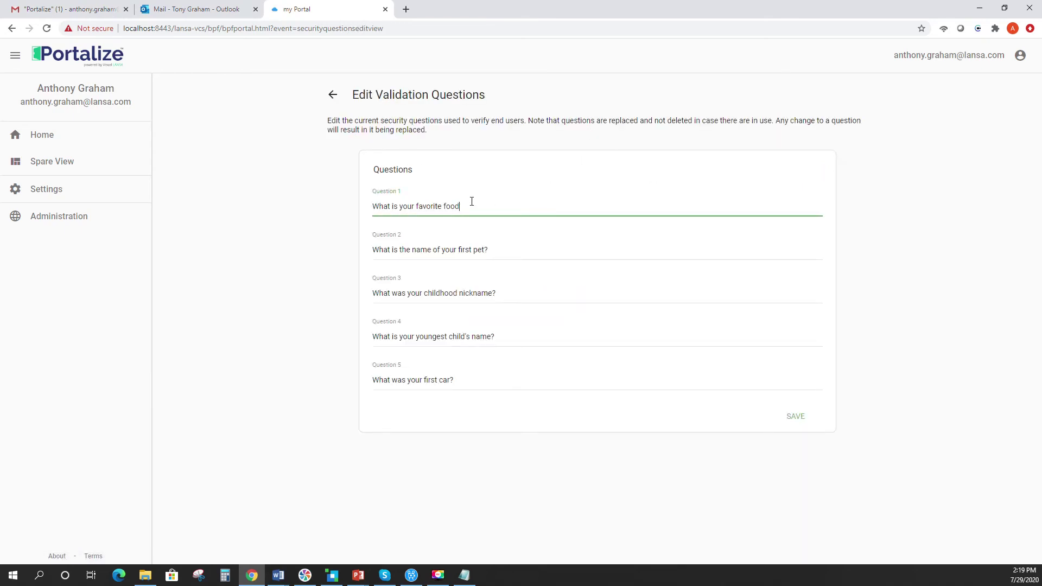
pyautogui.press('BackSpace')
pyautogui.press('BackSpace')
pyautogui.press('BackSpace')
pyautogui.press('BackSpace')
pyautogui.press('BackSpace')
pyautogui.press('BackSpace')
pyautogui.press('BackSpace')
pyautogui.press('BackSpace')
pyautogui.press('BackSpace')
pyautogui.press('BackSpace')
pyautogui.press('BackSpace')
pyautogui.press('BackSpace')
pyautogui.write('city where you b')
pyautogui.click(795, 417)
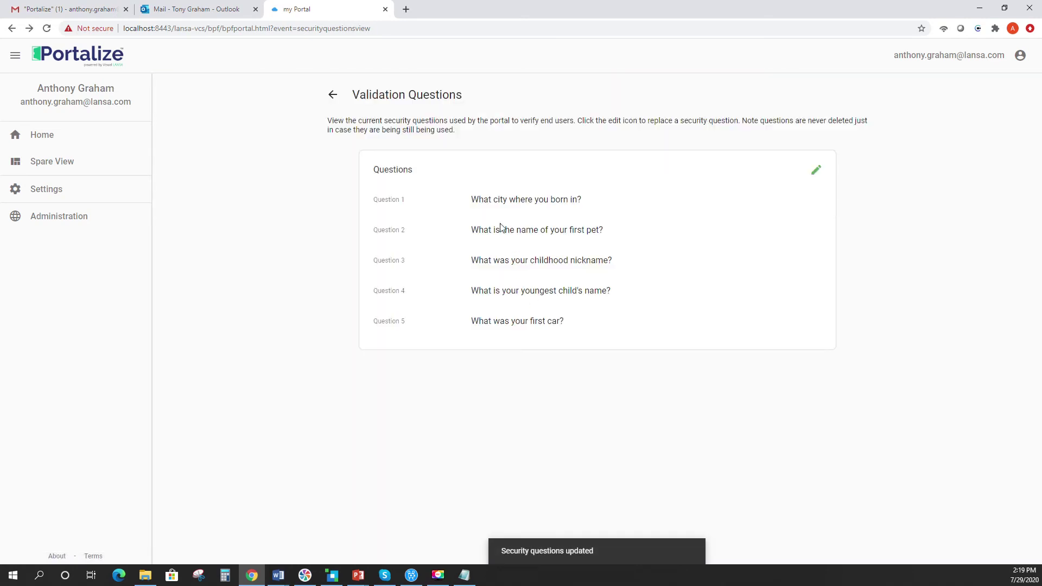
pyautogui.click(333, 96)
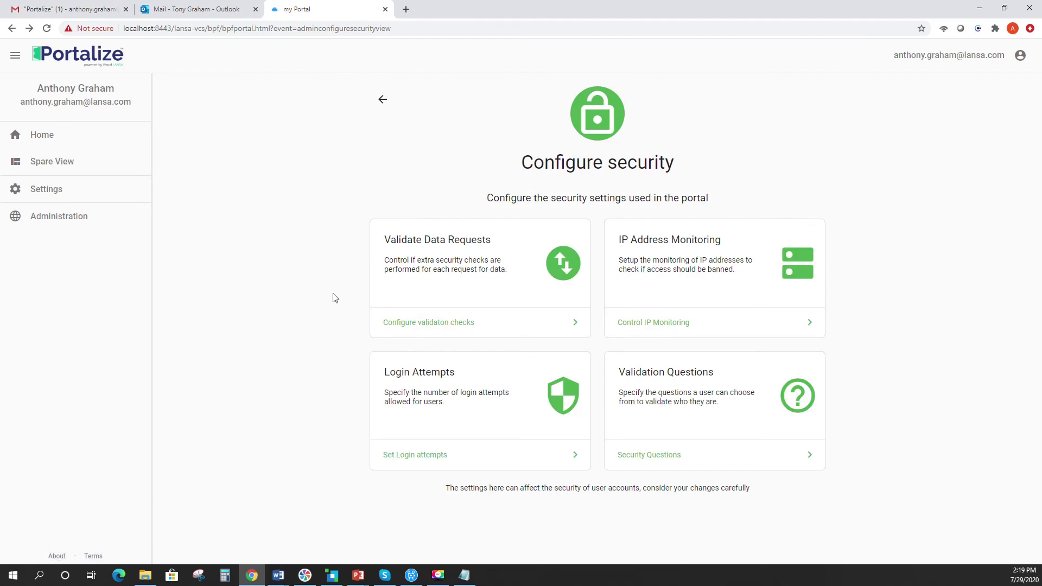
# - View the contents of portal_log_20201305235410.txt from the portal logs list, then return to Portal Logging
pyautogui.click(384, 100)
pyautogui.scroll(-2, 359, 215)
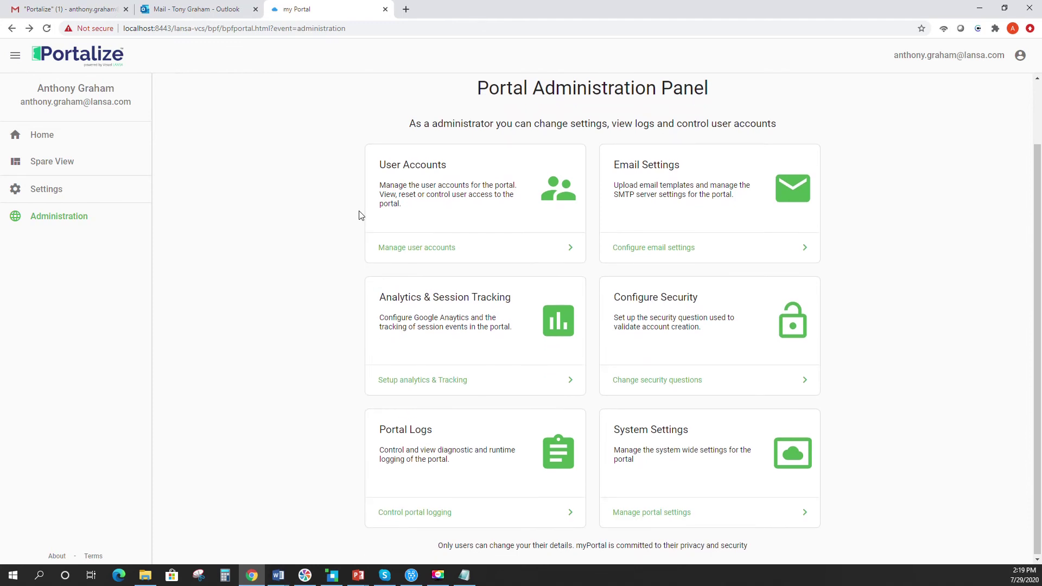
pyautogui.click(403, 513)
pyautogui.scroll(-2, 422, 291)
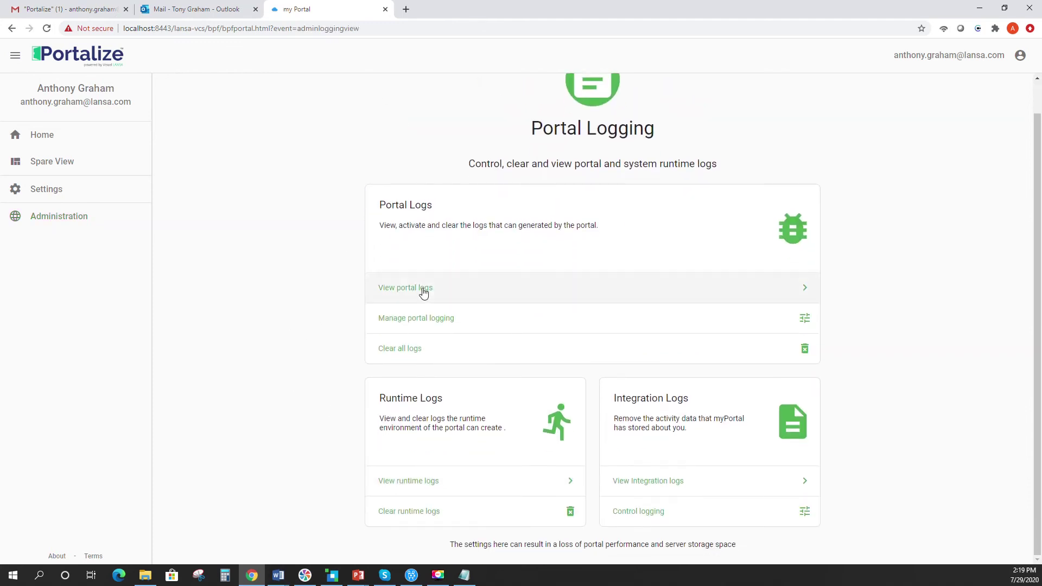
pyautogui.click(421, 291)
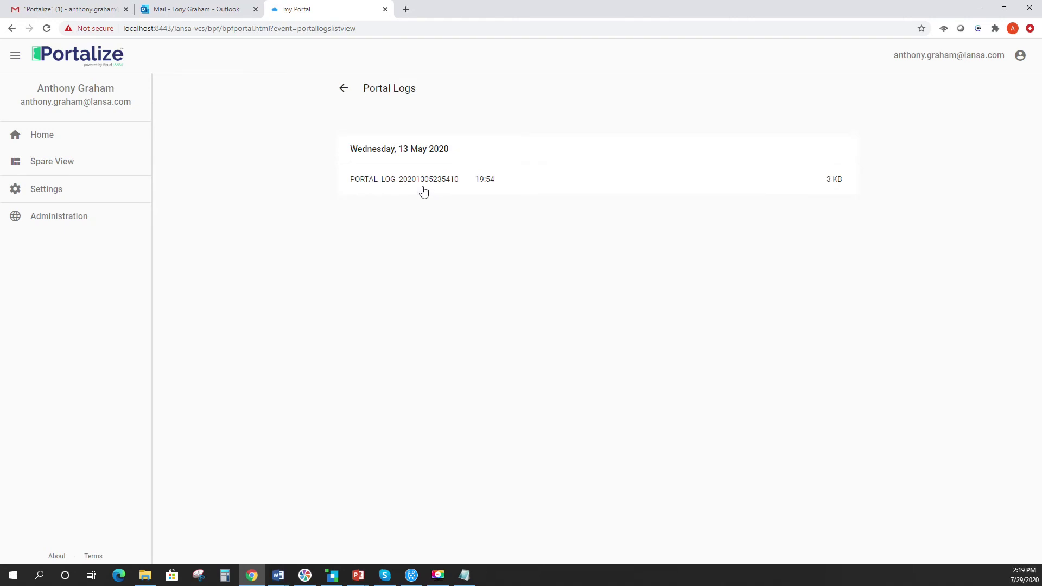
pyautogui.click(421, 187)
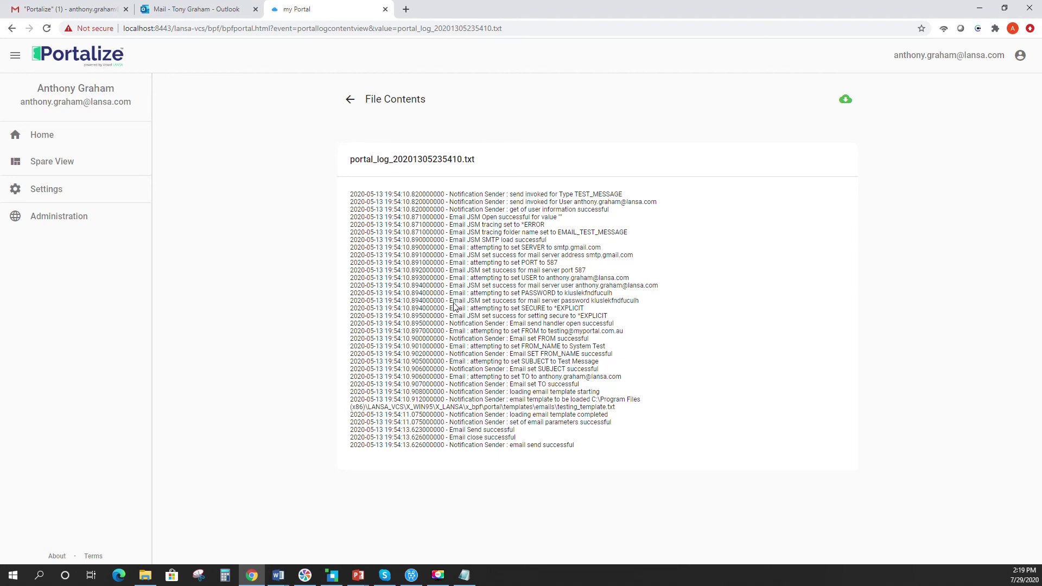
pyautogui.click(351, 101)
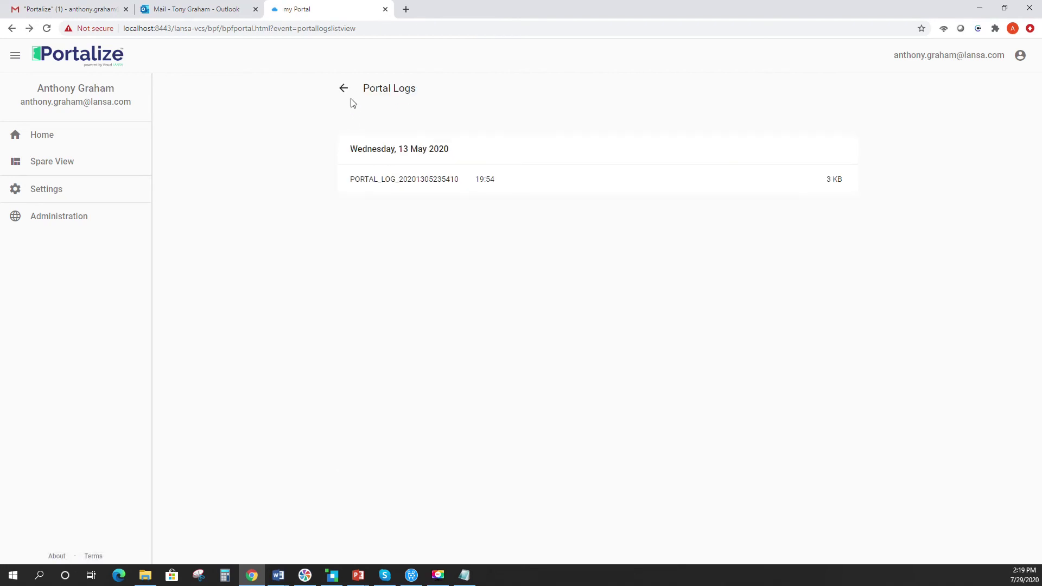
pyautogui.click(343, 92)
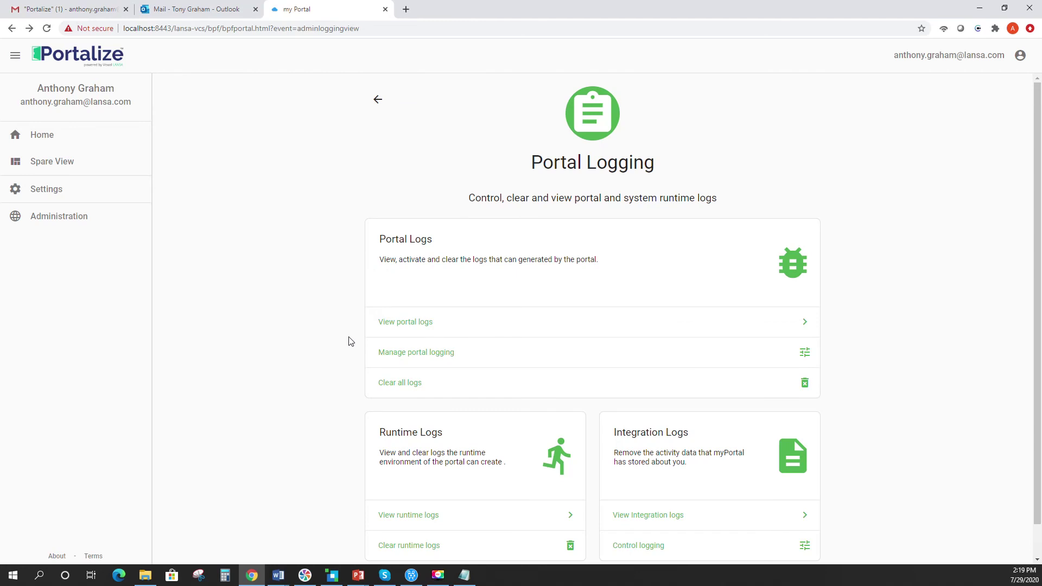
pyautogui.scroll(-1, 358, 347)
# - Scroll through the Manage Portal Logging switches, leaving them all off
pyautogui.click(425, 321)
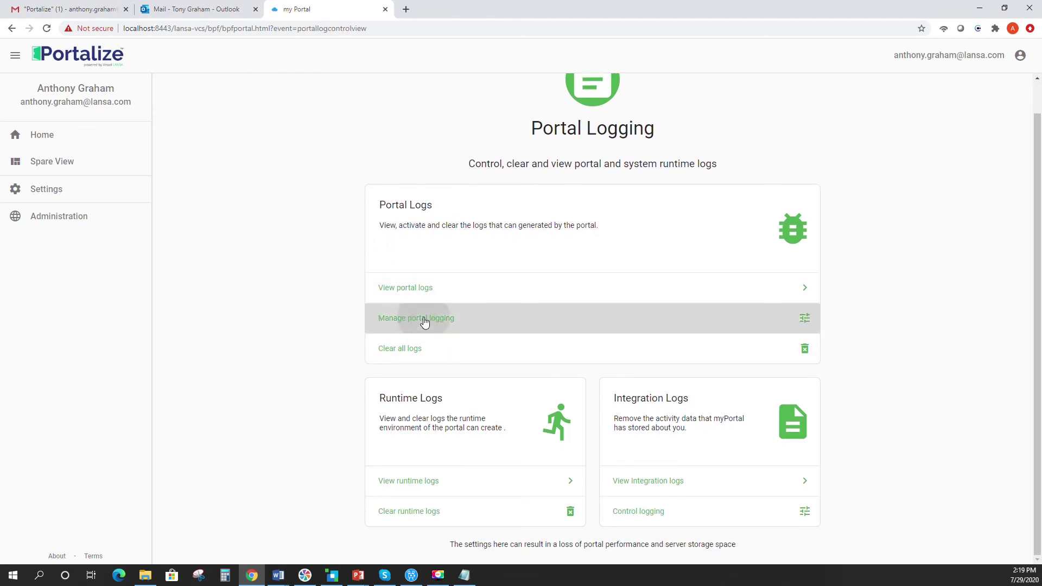
pyautogui.scroll(-1, 612, 269)
pyautogui.scroll(-2, 478, 276)
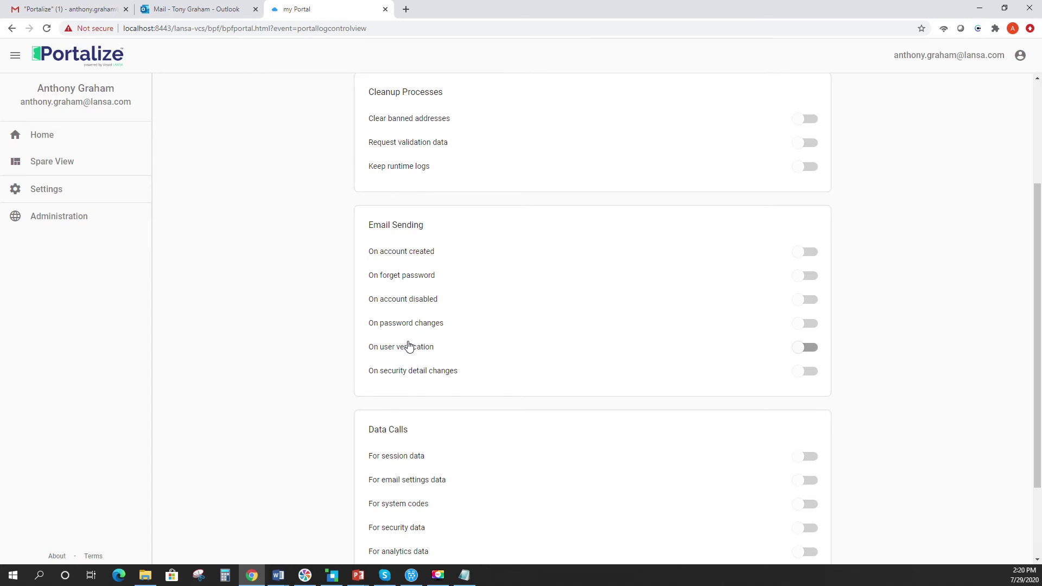
pyautogui.scroll(3, 410, 347)
pyautogui.scroll(-5, 407, 344)
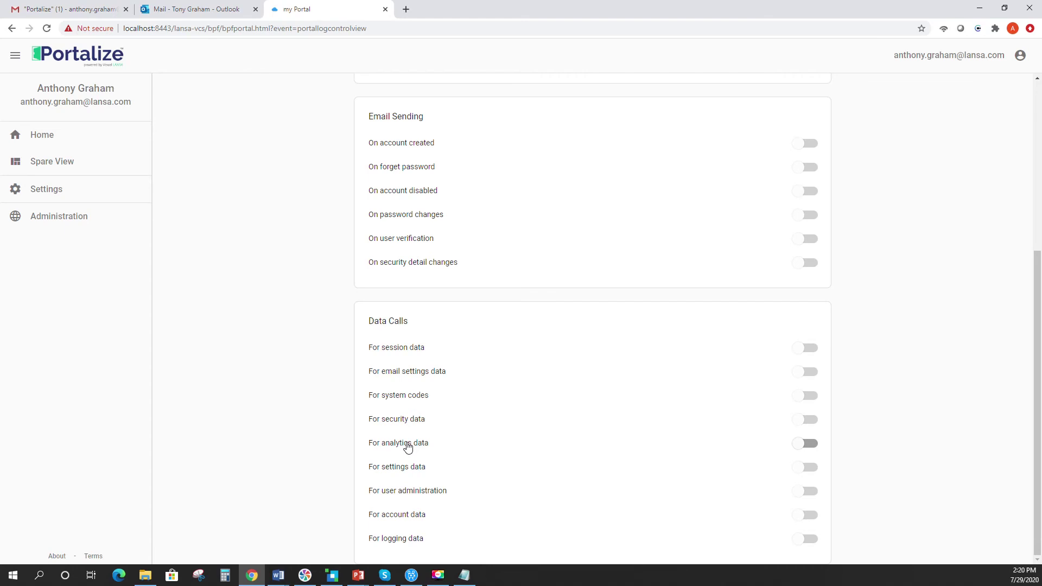
pyautogui.scroll(5, 407, 447)
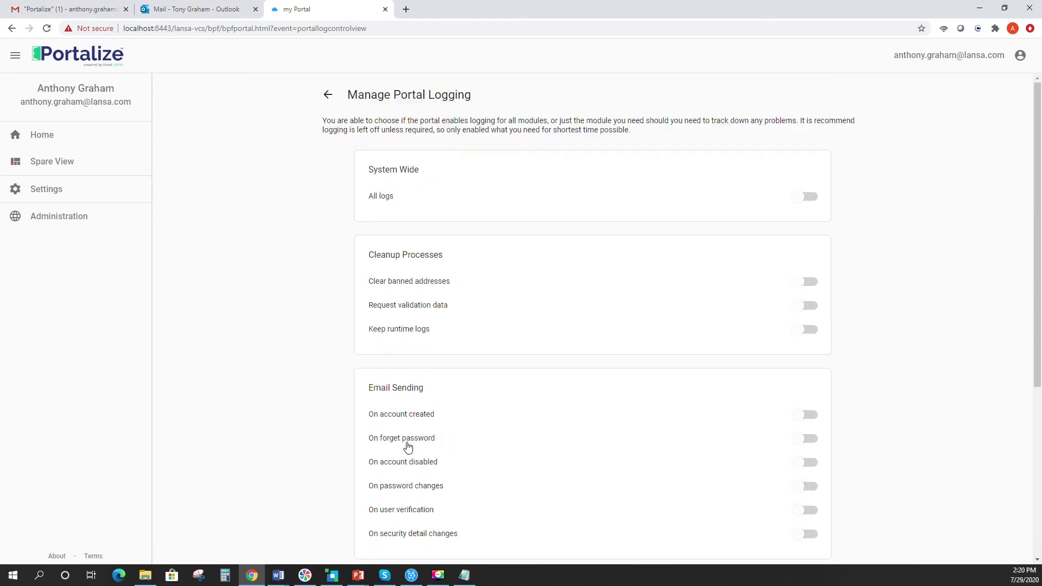
# - Go back to the Portal Administration Panel and open the account menu at top right
pyautogui.click(325, 98)
pyautogui.scroll(-1, 336, 279)
pyautogui.scroll(1, 336, 279)
pyautogui.click(378, 102)
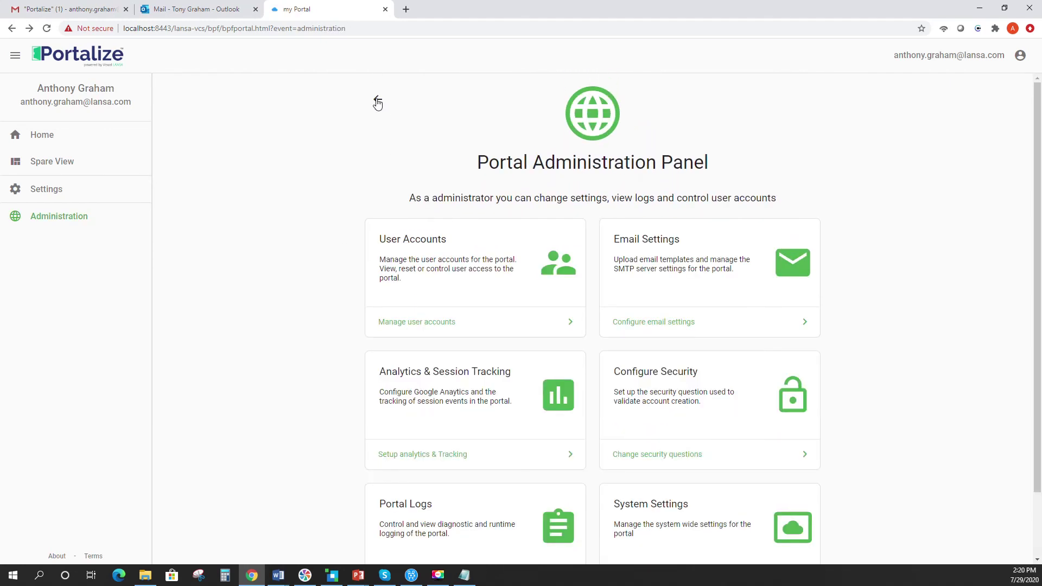
pyautogui.scroll(-2, 358, 168)
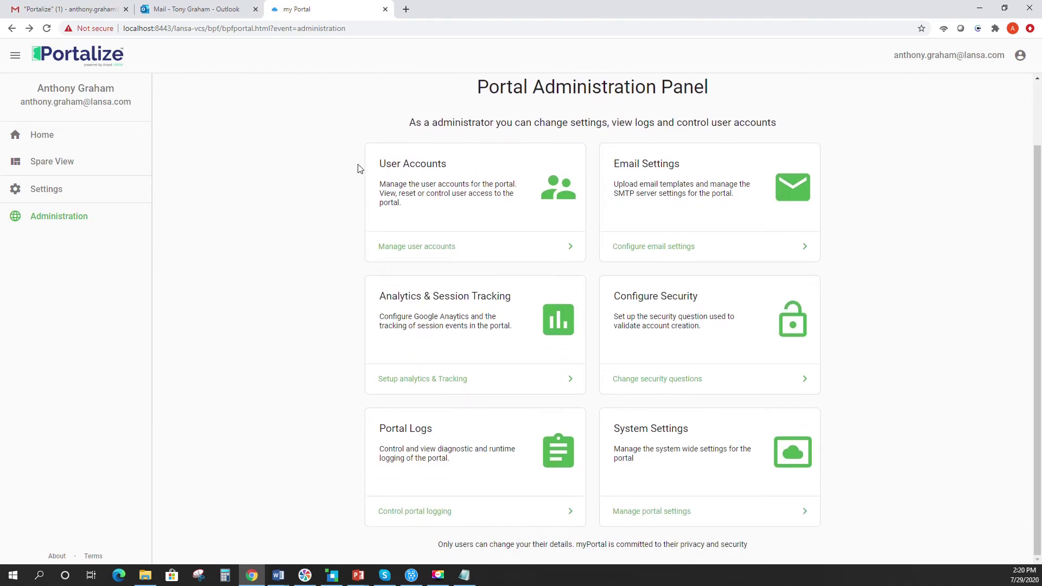
pyautogui.scroll(2, 344, 210)
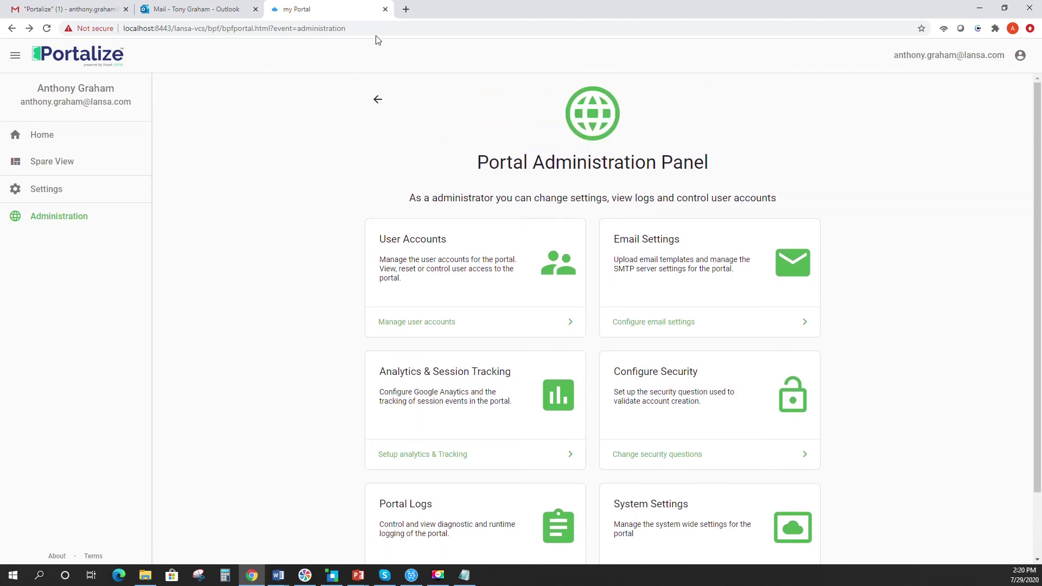
pyautogui.click(980, 62)
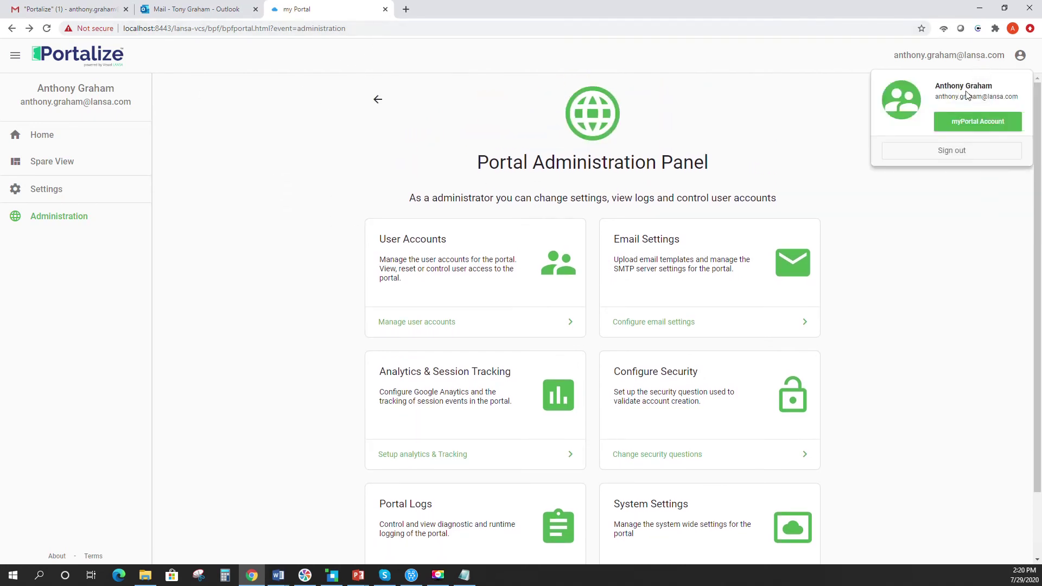
# - Sign out and start a new account, entering the e-mail address, first name and last name
pyautogui.click(953, 153)
pyautogui.click(467, 396)
pyautogui.click(369, 306)
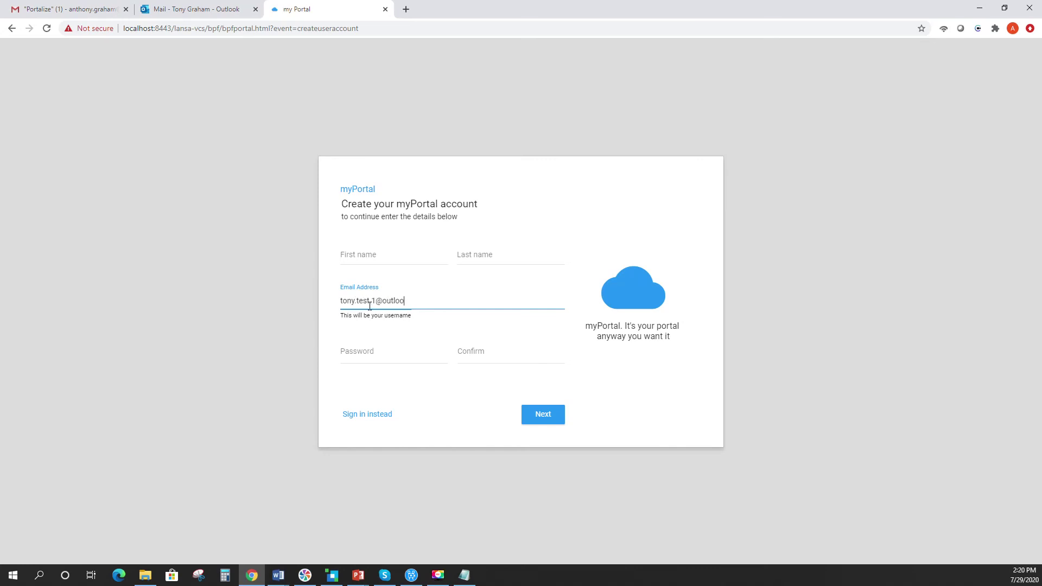
pyautogui.click(362, 255)
pyautogui.click(477, 259)
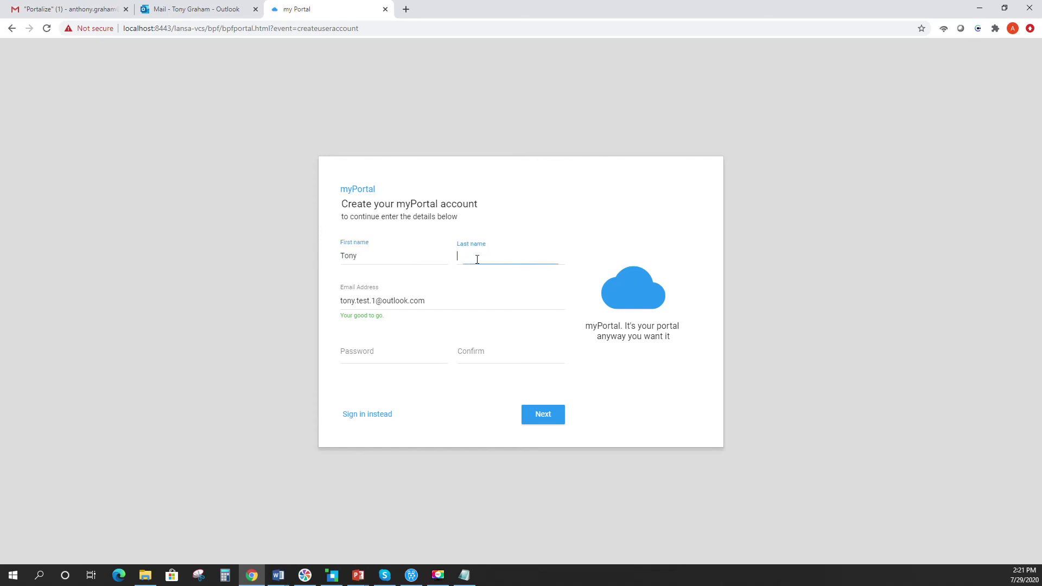
# - Enter and confirm a password, submit, then replace the rejected weak password with a stronger one
pyautogui.click(365, 360)
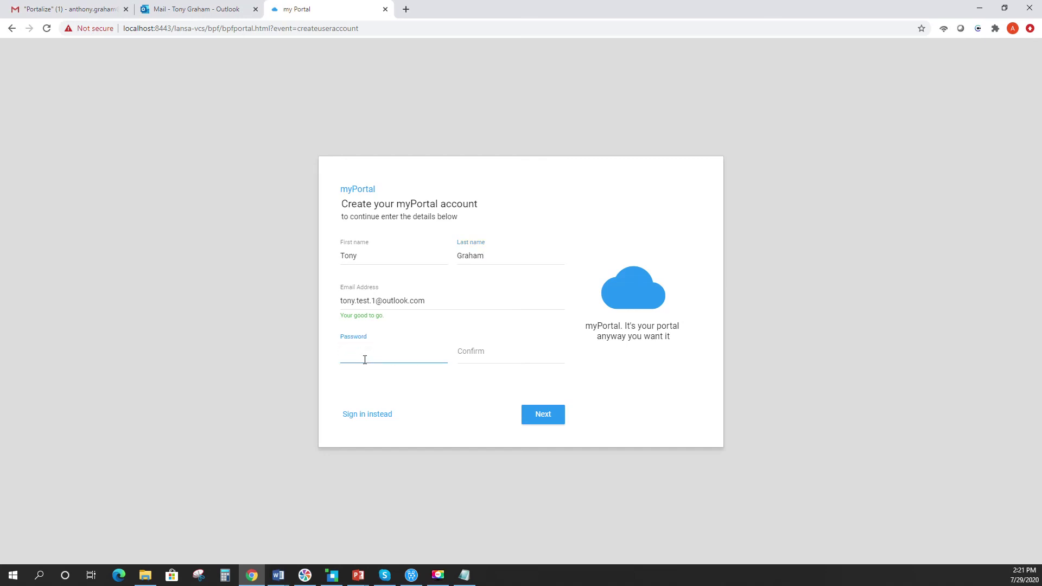
pyautogui.click(470, 358)
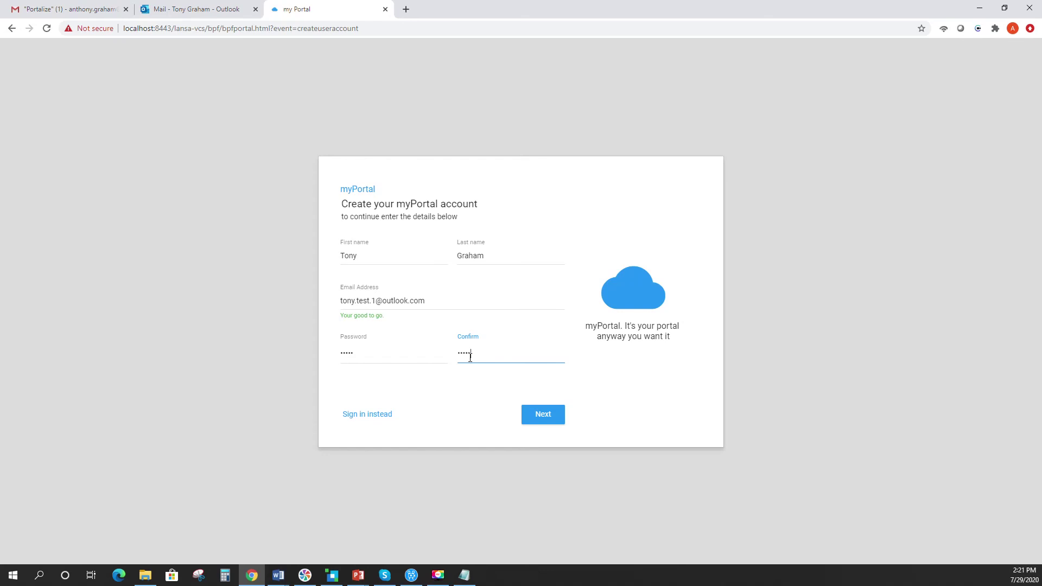
pyautogui.click(546, 419)
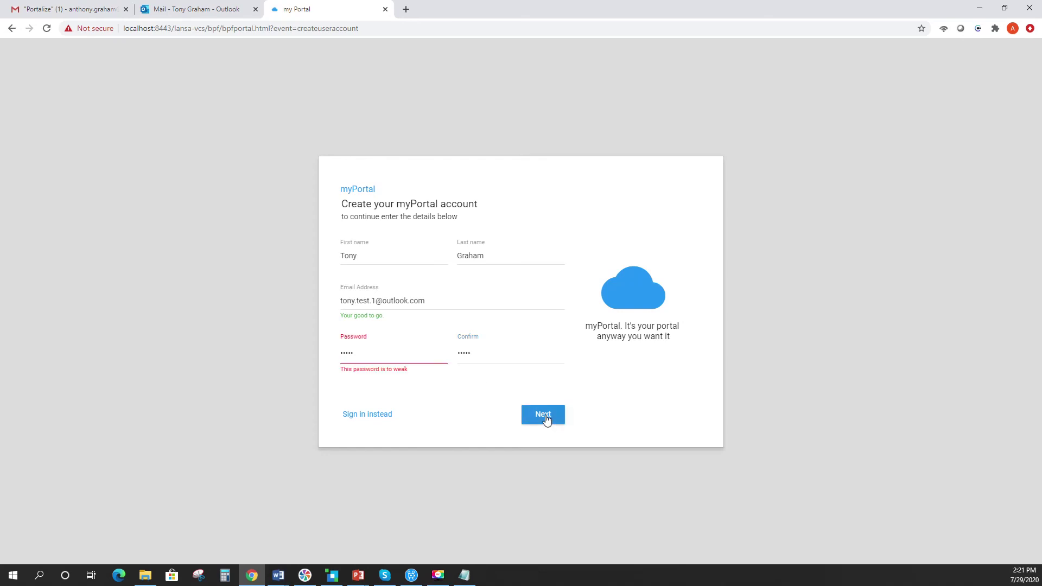
pyautogui.click(374, 354)
pyautogui.write('•••')
pyautogui.click(477, 350)
# - Choose 'What was your first car?' as the security question and enter its answer
pyautogui.click(529, 421)
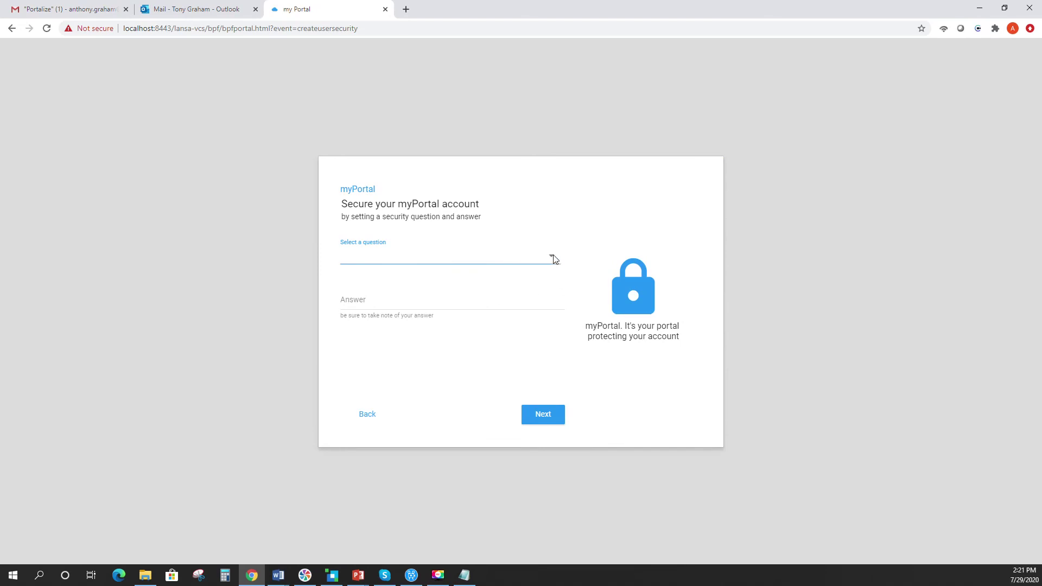
pyautogui.click(551, 256)
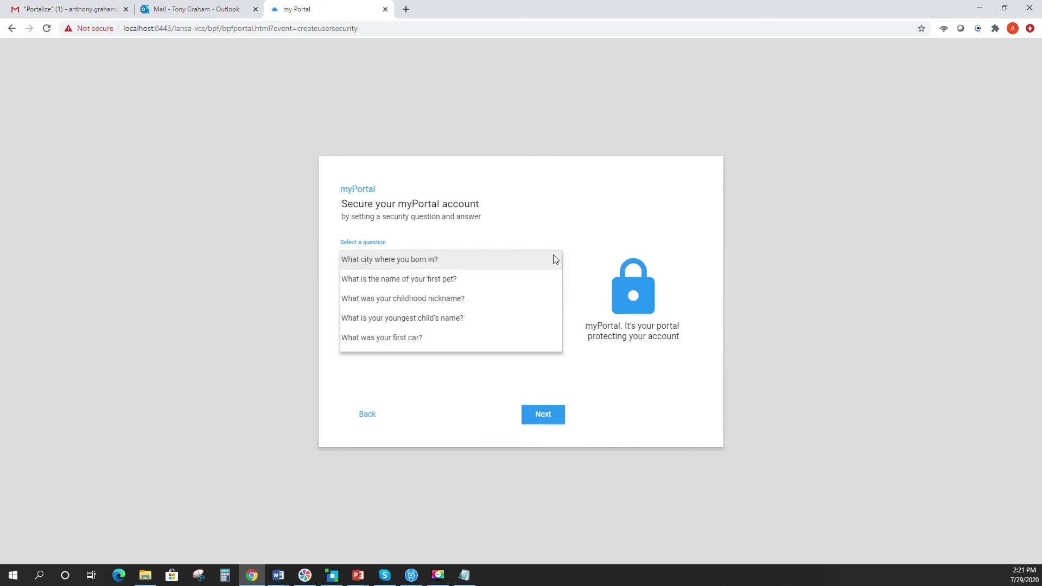
pyautogui.click(416, 342)
pyautogui.click(369, 301)
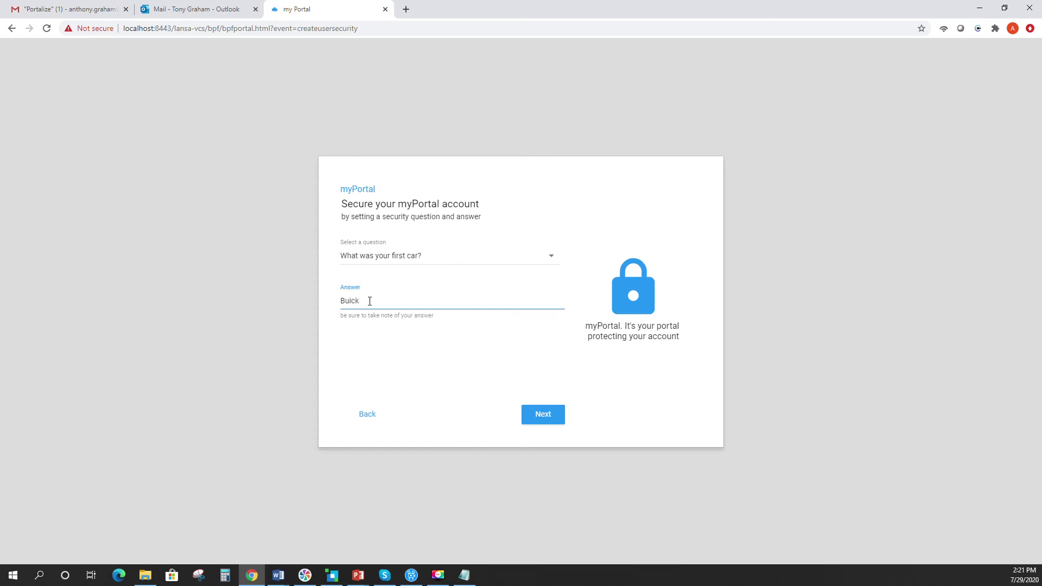
pyautogui.click(552, 414)
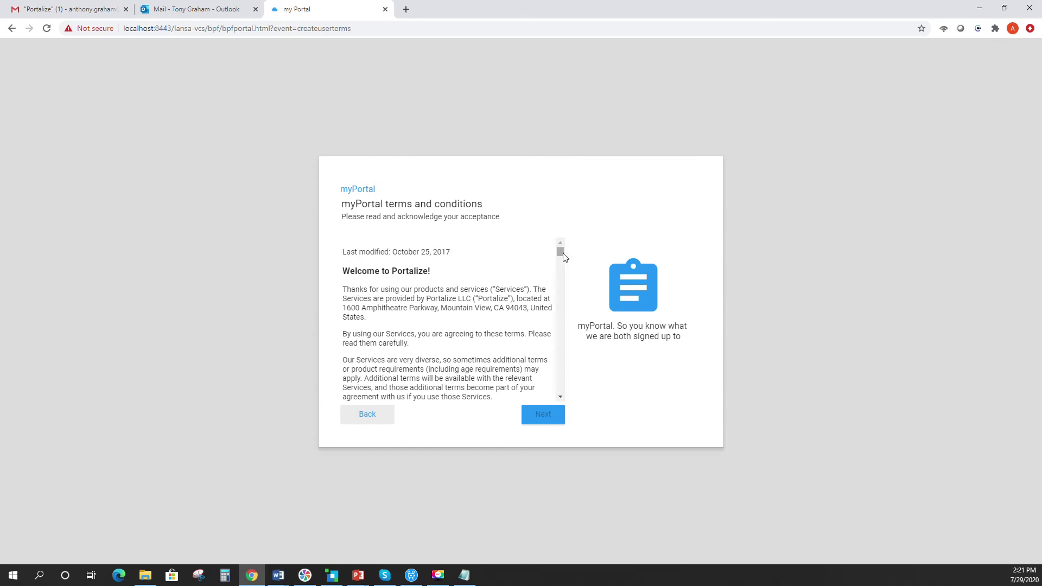
# - Scroll the terms and conditions to the end and accept them to create the account
pyautogui.moveTo(561, 251); pyautogui.dragTo(563, 291)
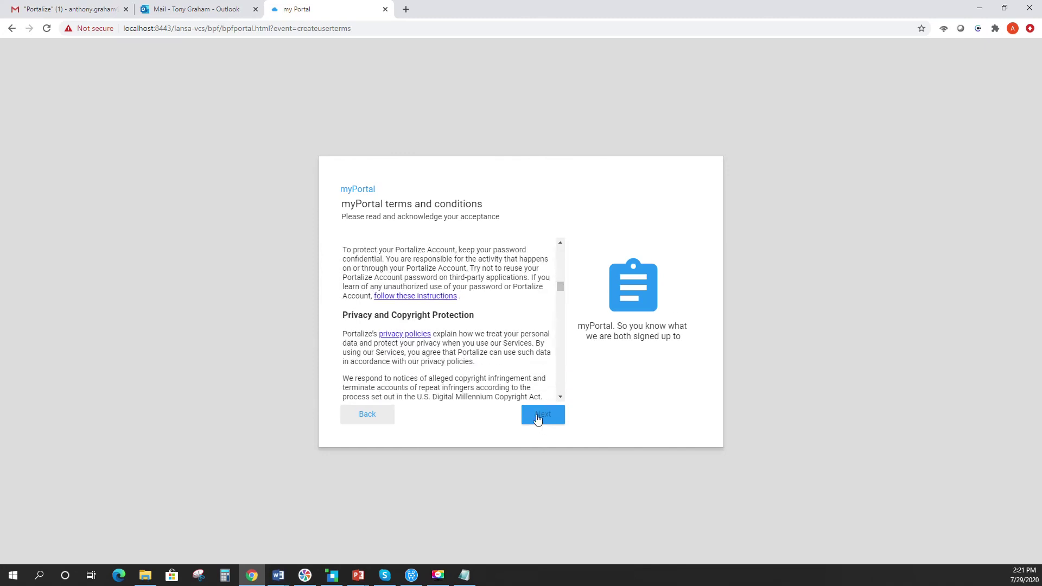
pyautogui.moveTo(562, 291); pyautogui.dragTo(562, 355)
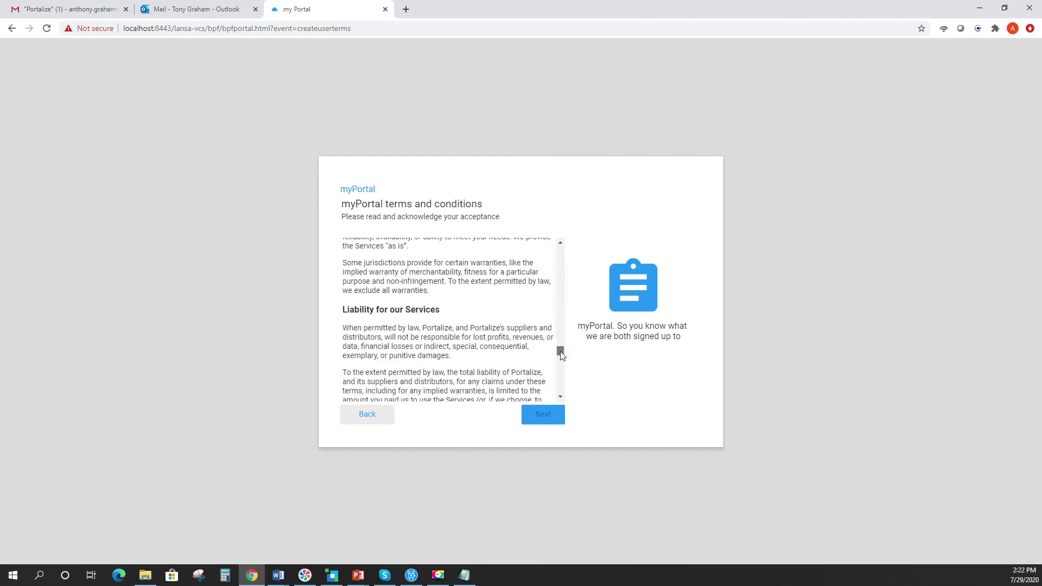
pyautogui.moveTo(562, 356); pyautogui.dragTo(562, 396)
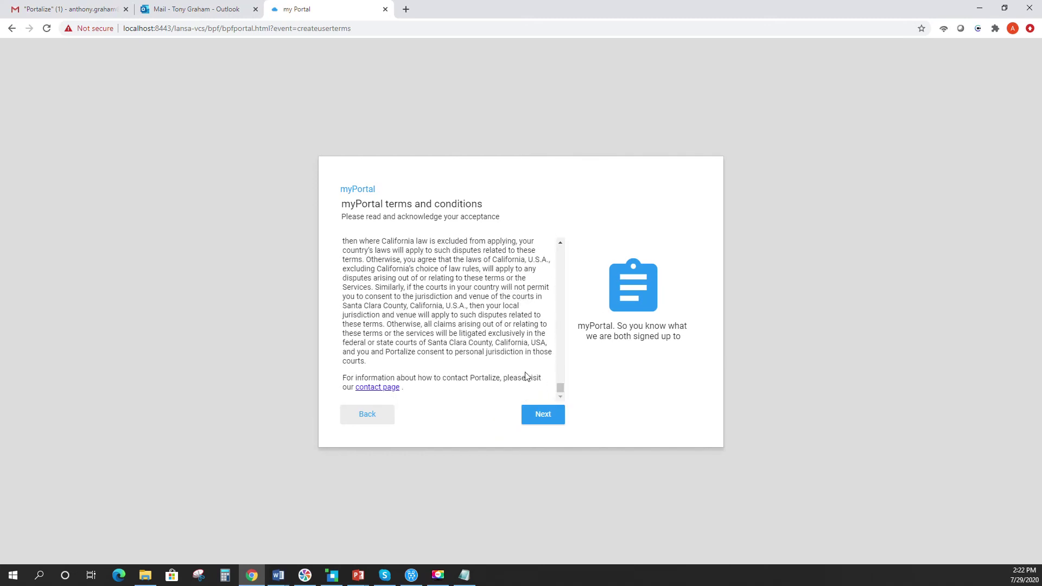
pyautogui.click(538, 420)
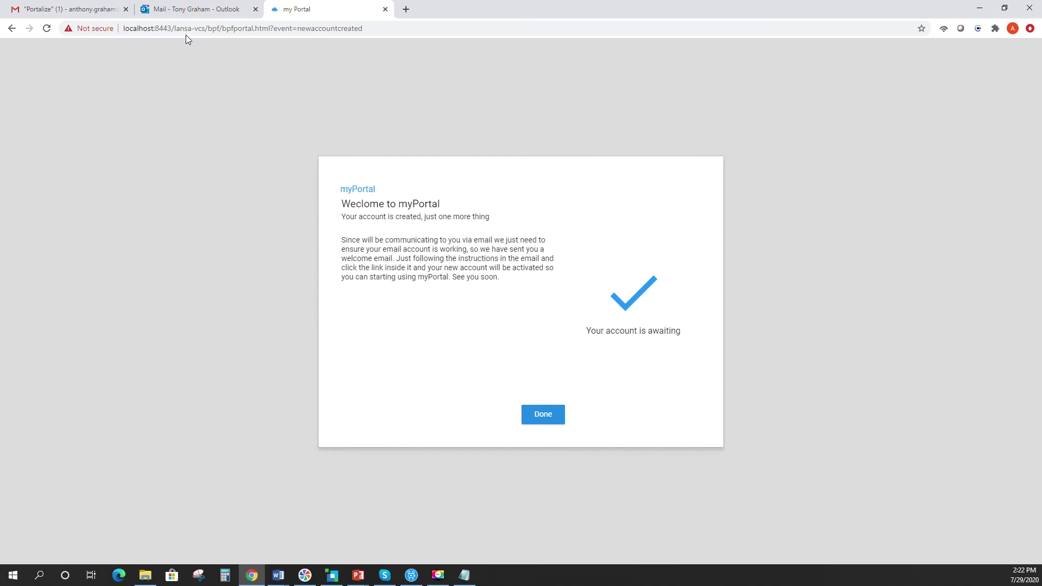
# - Open the Welcome to myPortal email in Outlook and activate the account with Activate Me Now!
pyautogui.click(179, 14)
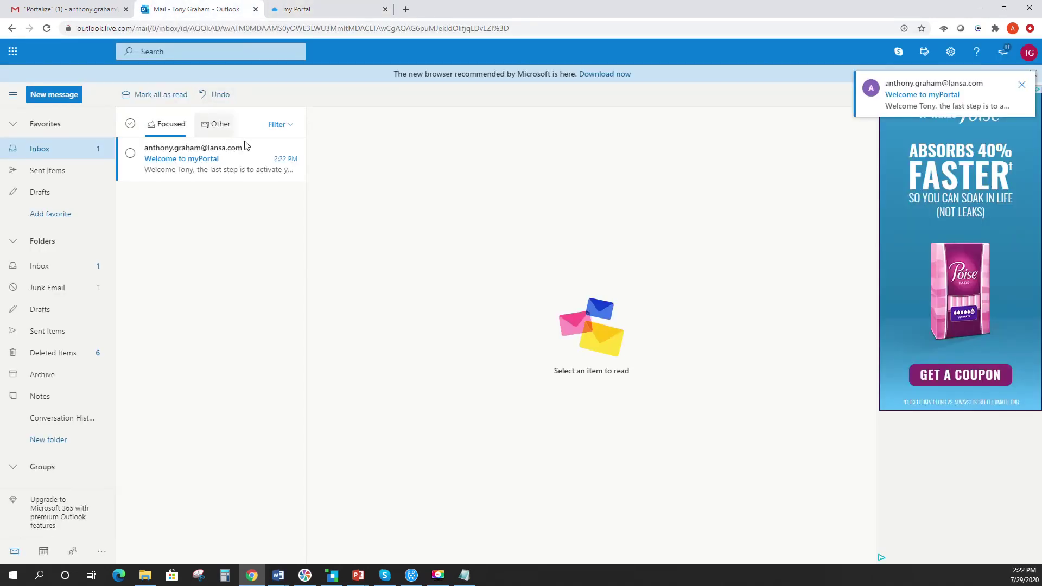
pyautogui.click(173, 173)
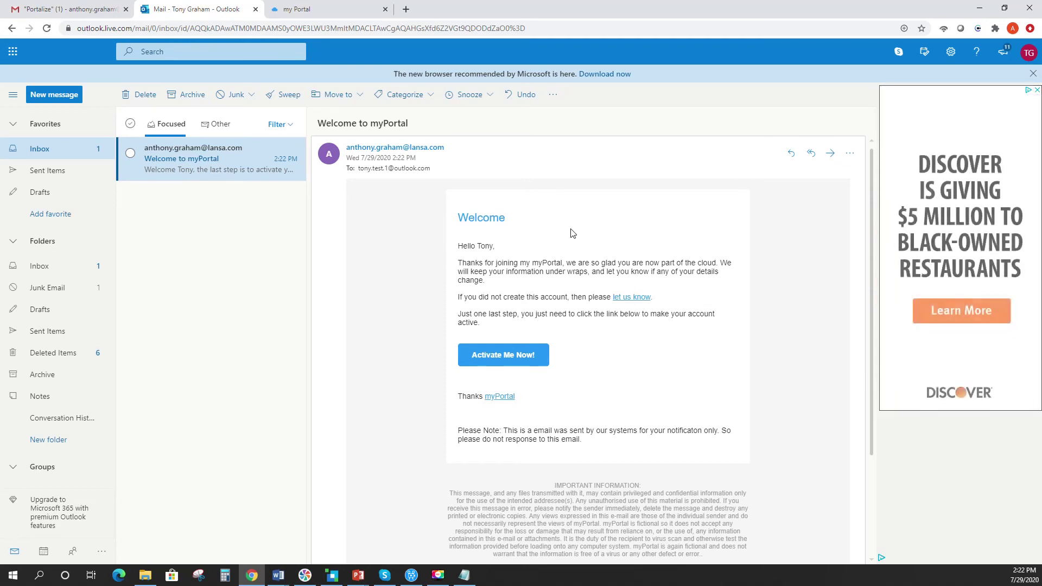
pyautogui.click(525, 354)
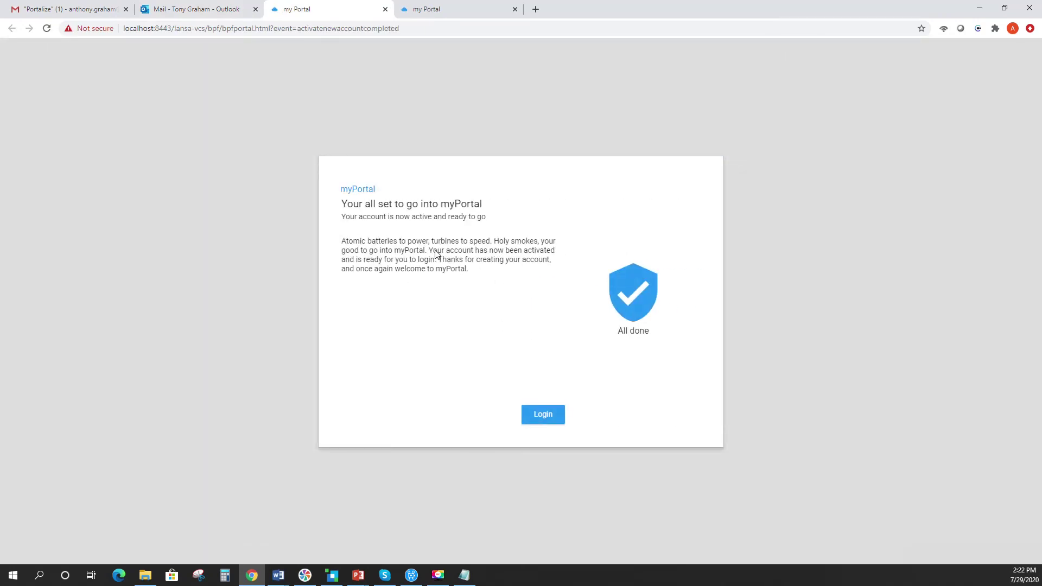
# - Sign in to myPortal with the new account's e-mail address and password
pyautogui.click(545, 420)
pyautogui.click(459, 306)
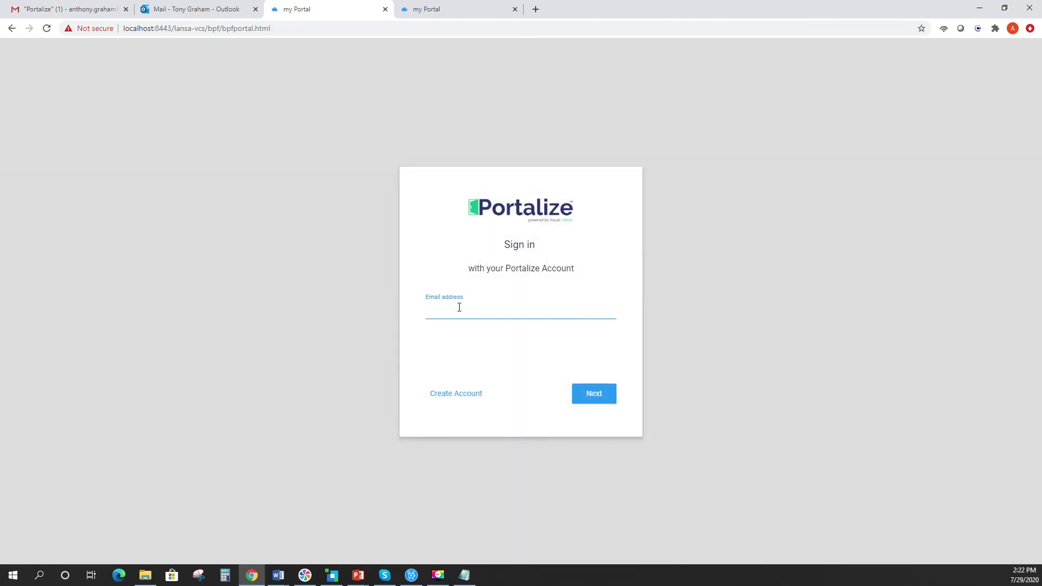
pyautogui.click(603, 404)
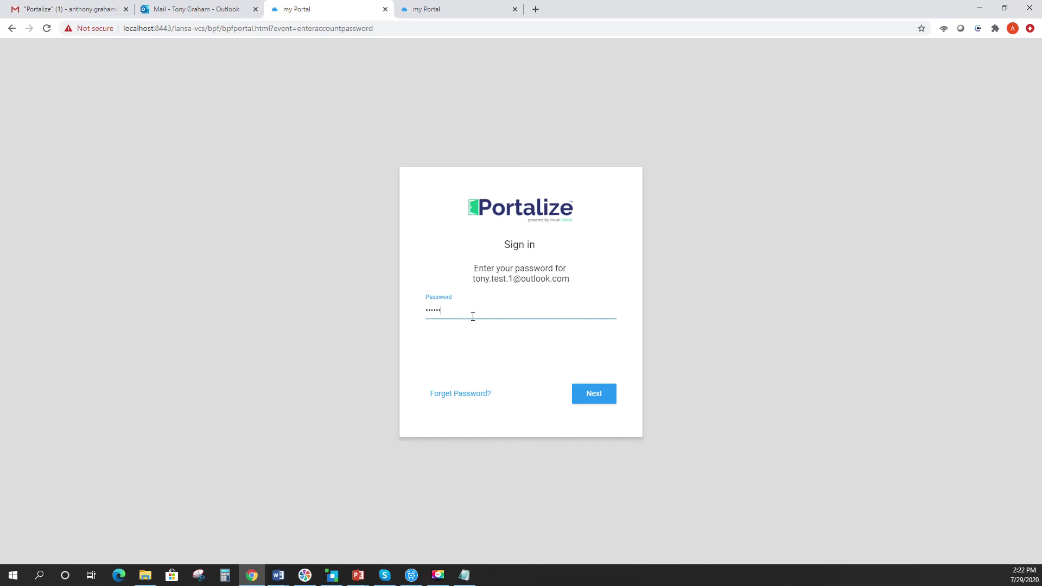
pyautogui.press('Return')
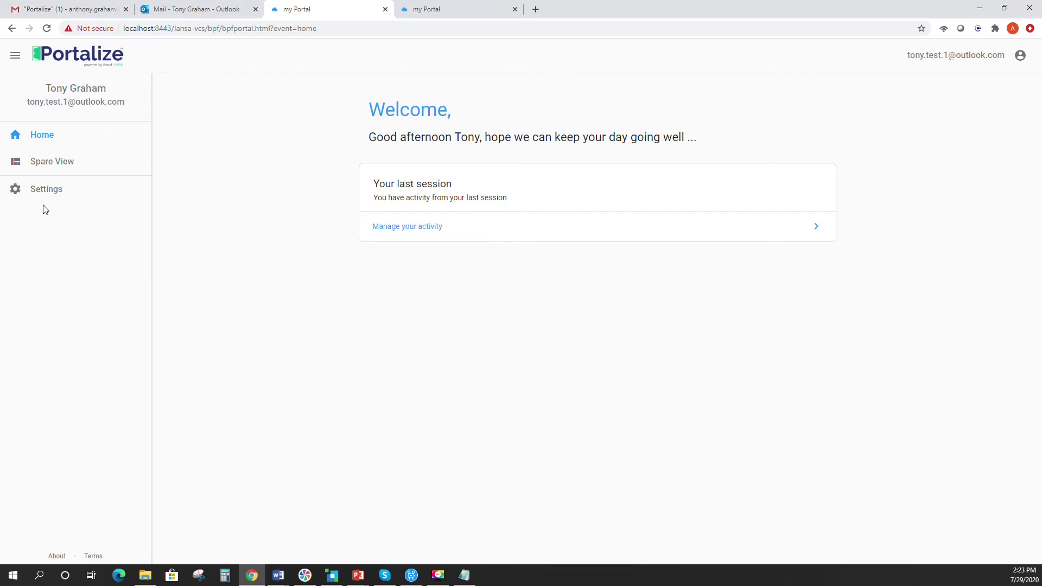
# - Open the myPortal Account info page and look at its edit screen before backing out
pyautogui.click(979, 58)
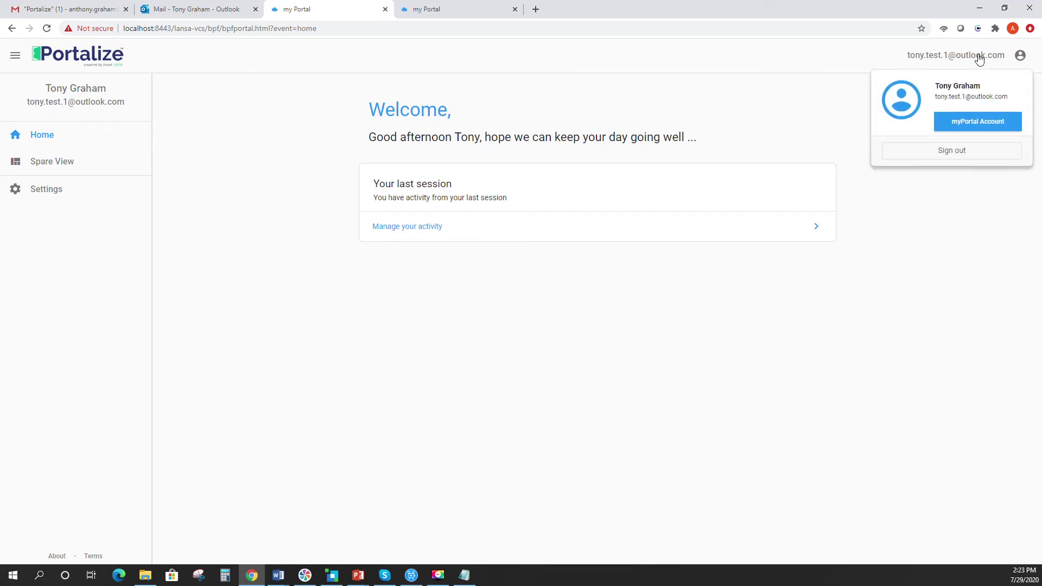
pyautogui.click(973, 121)
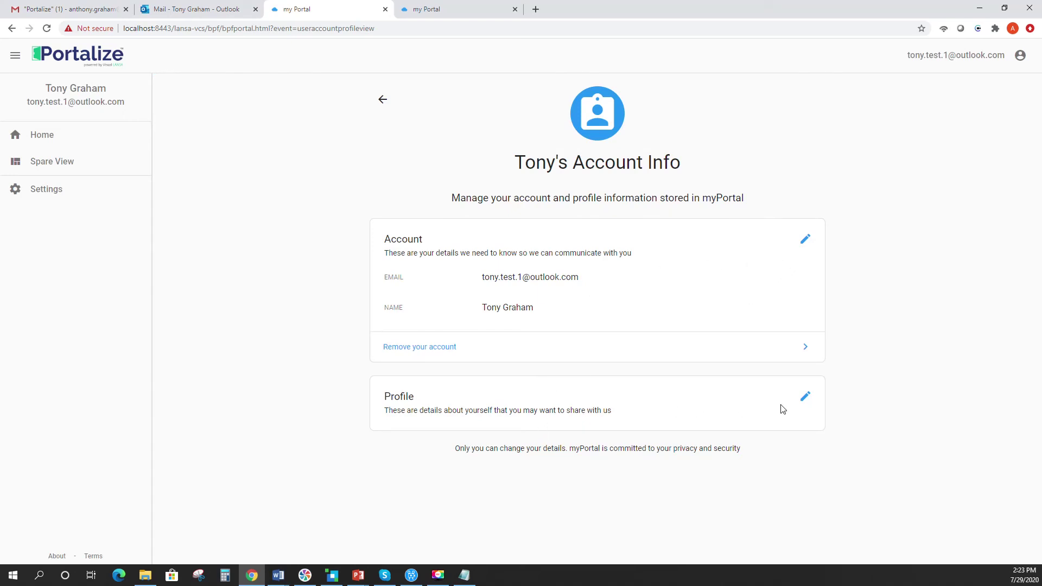
pyautogui.click(805, 240)
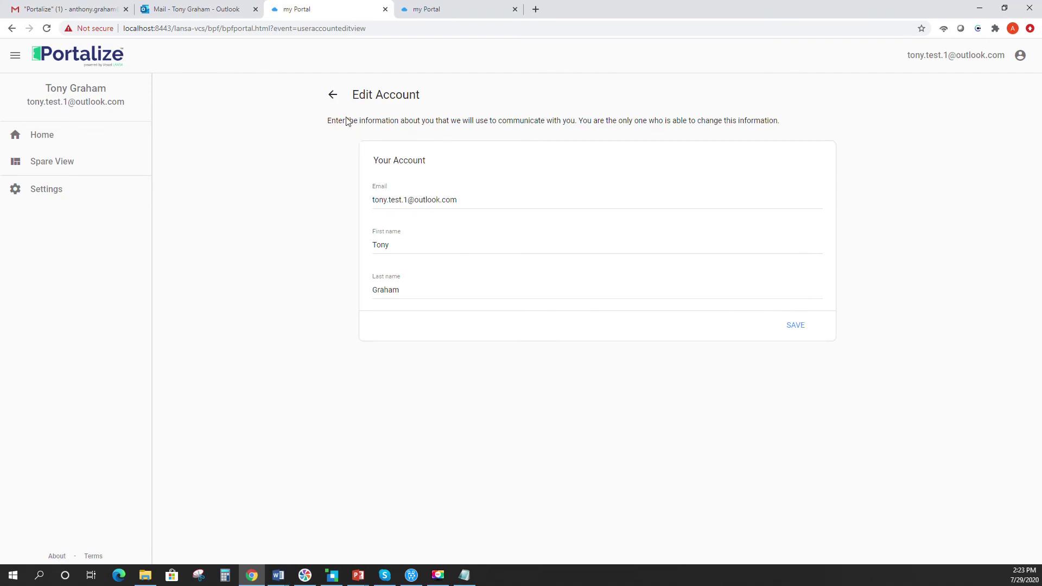
pyautogui.click(334, 97)
# - Verify the current password under Settings > Configure your security > Change your password, then switch to Outlook
pyautogui.click(41, 191)
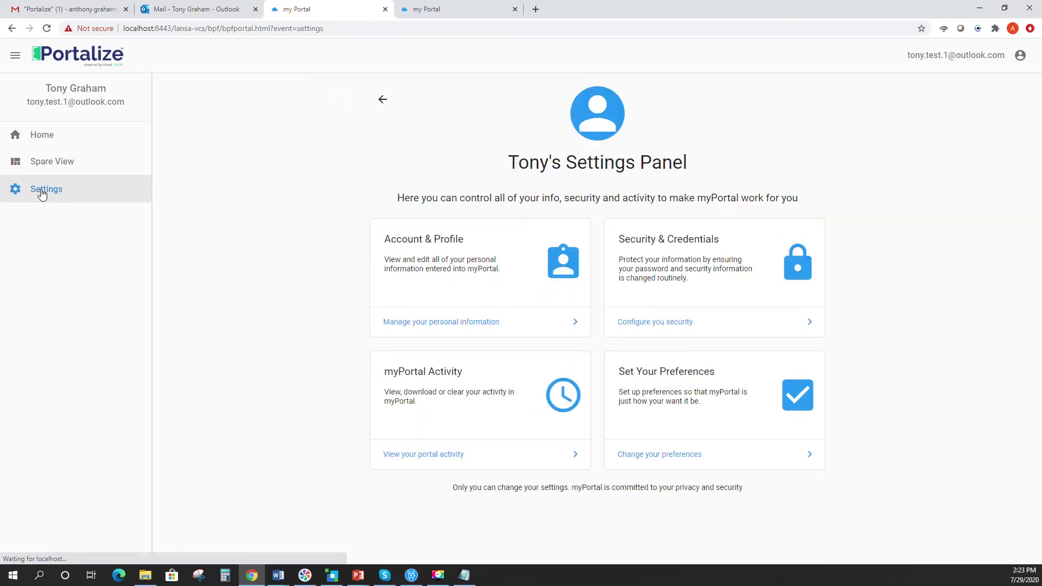
pyautogui.click(654, 322)
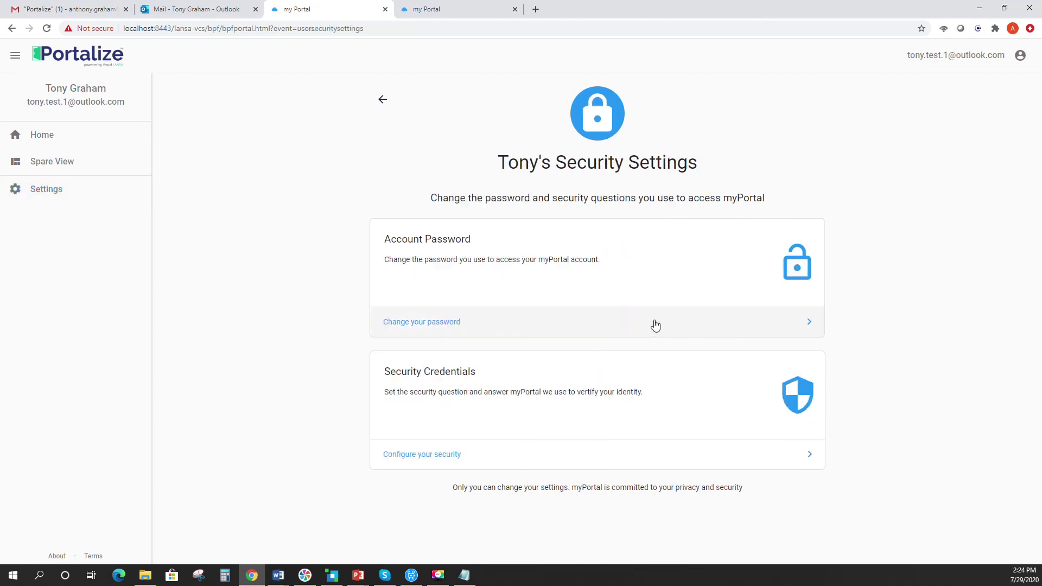
pyautogui.click(414, 324)
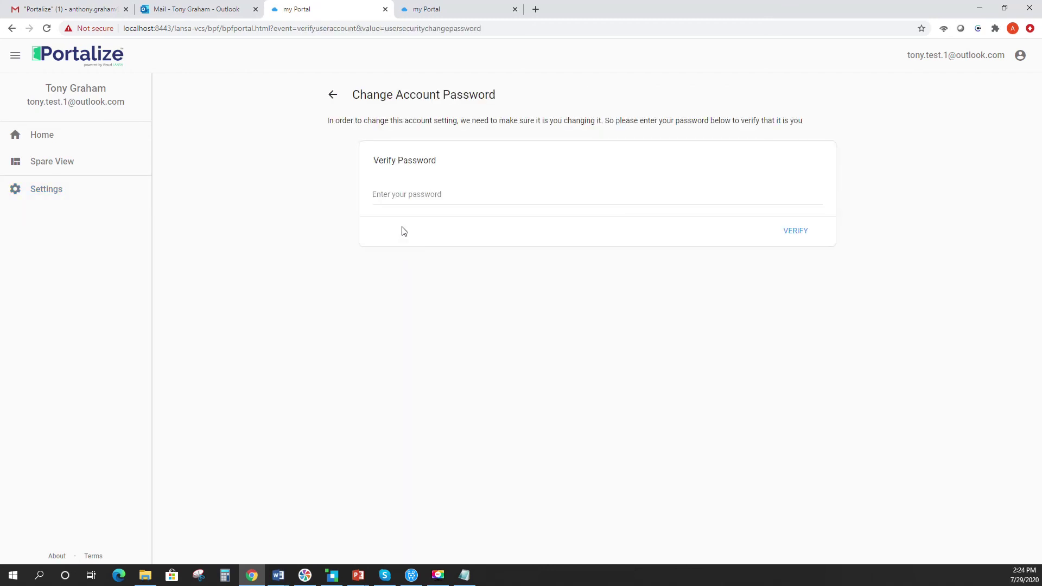
pyautogui.click(391, 194)
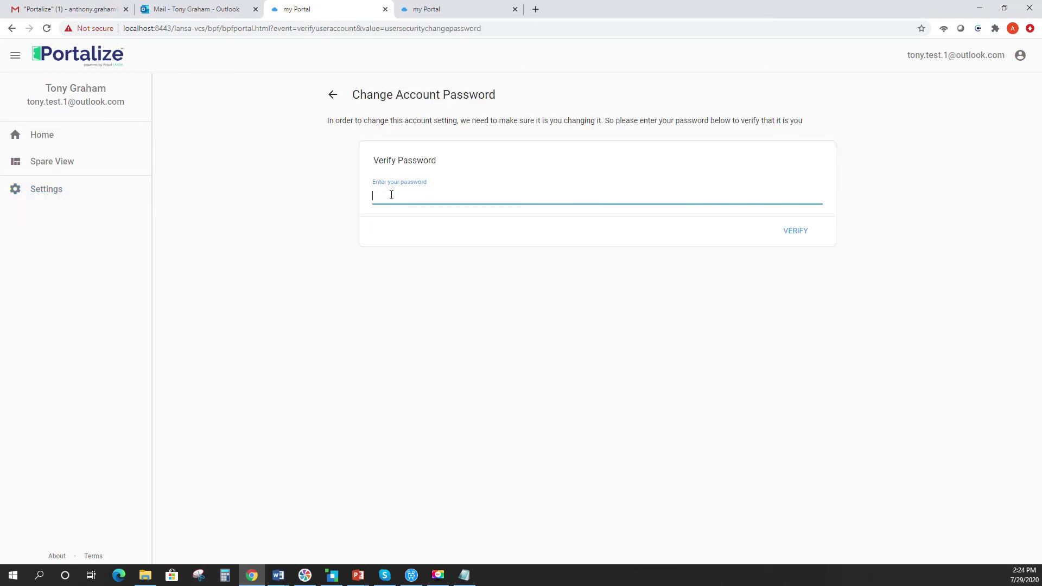
pyautogui.write('•••••••')
pyautogui.click(792, 231)
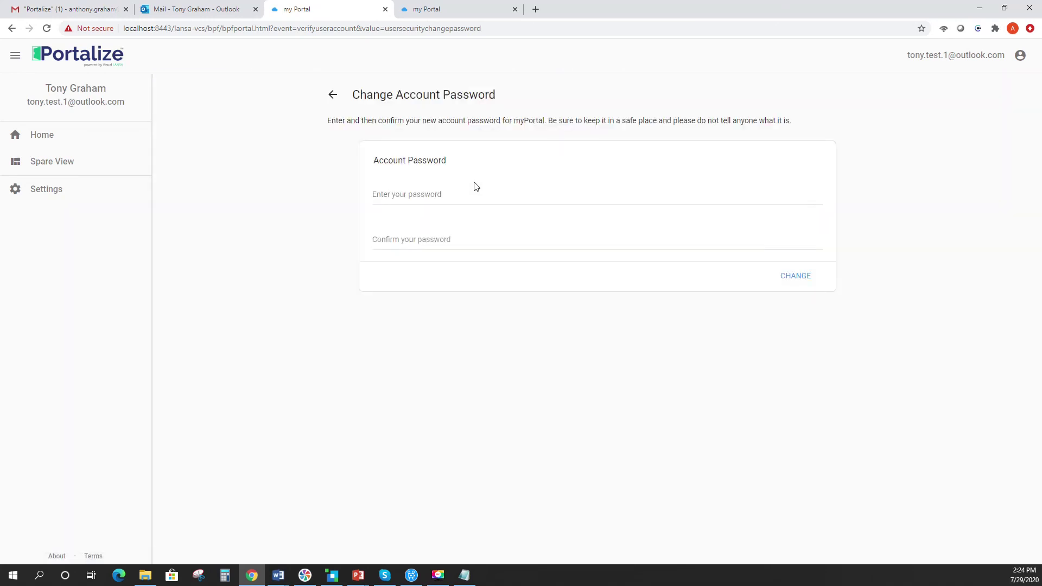
pyautogui.click(182, 9)
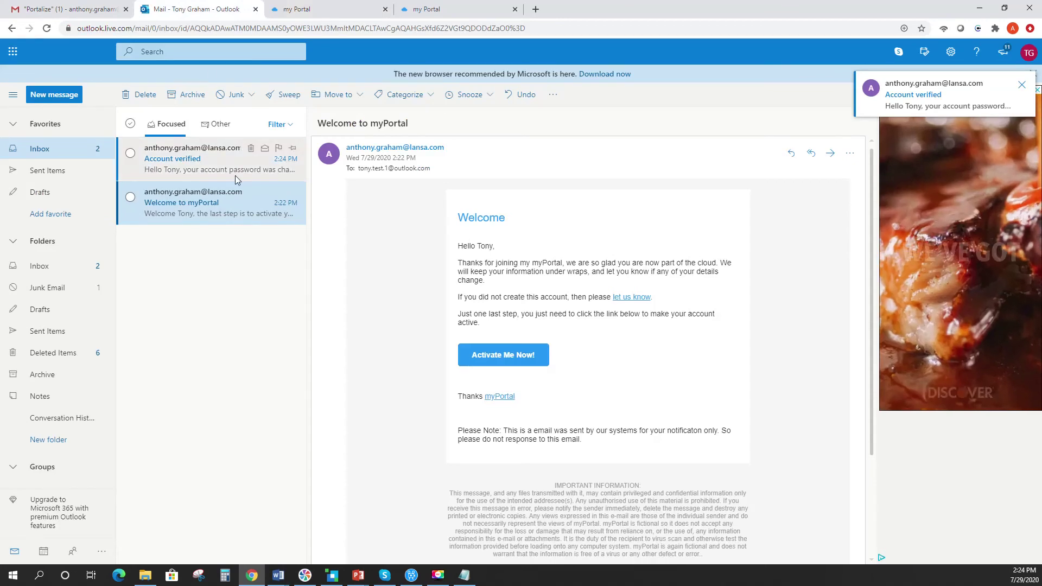
# - Read the Account verified email in Outlook, then return to the myPortal password change tab
pyautogui.click(177, 168)
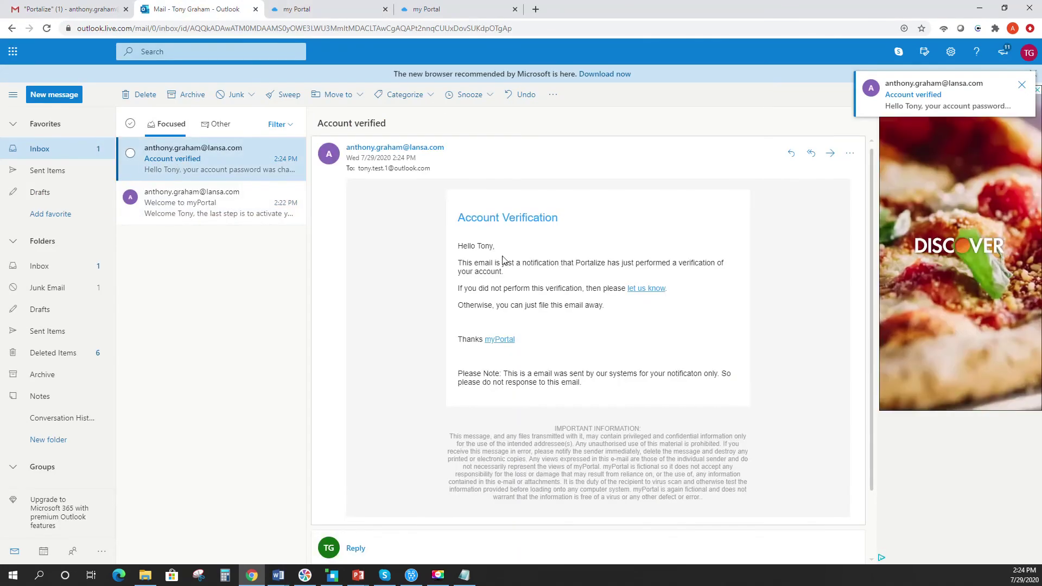
pyautogui.click(190, 215)
pyautogui.click(187, 172)
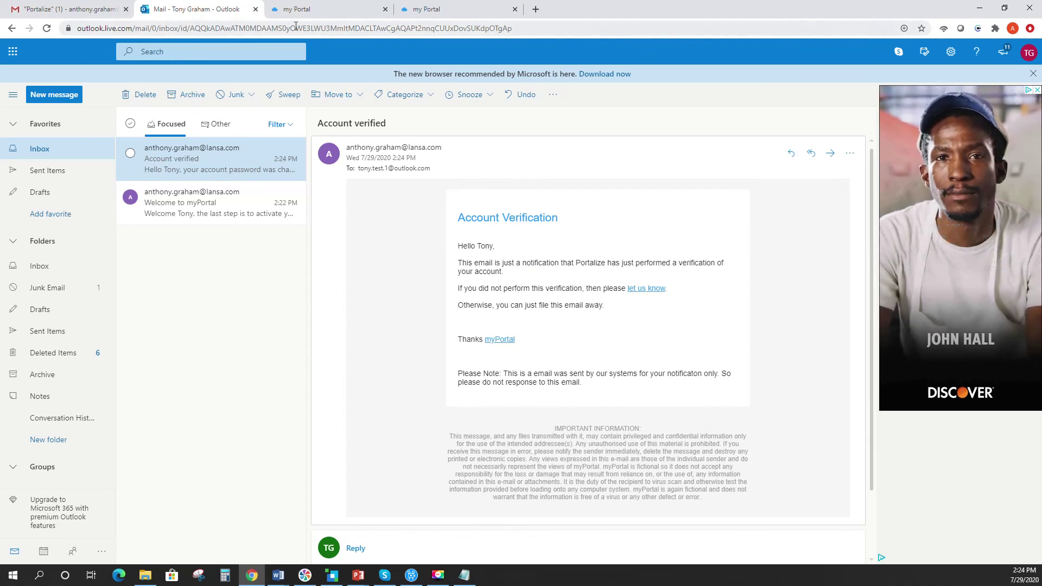
pyautogui.click(314, 11)
# - Enter and confirm the new account password, apply it with CHANGE, then switch to the Outlook inbox
pyautogui.click(404, 191)
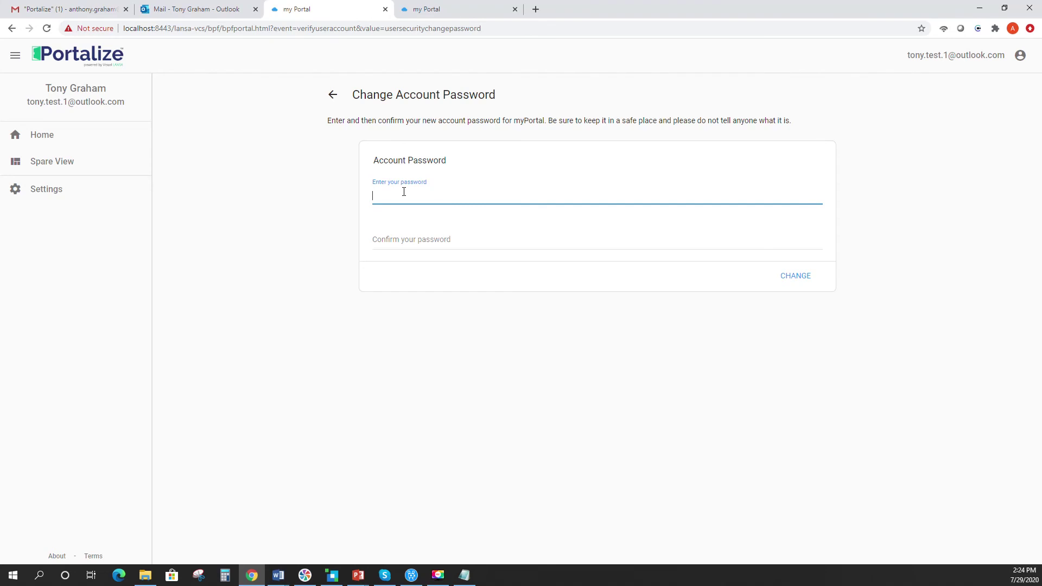
pyautogui.write('******')
pyautogui.click(391, 243)
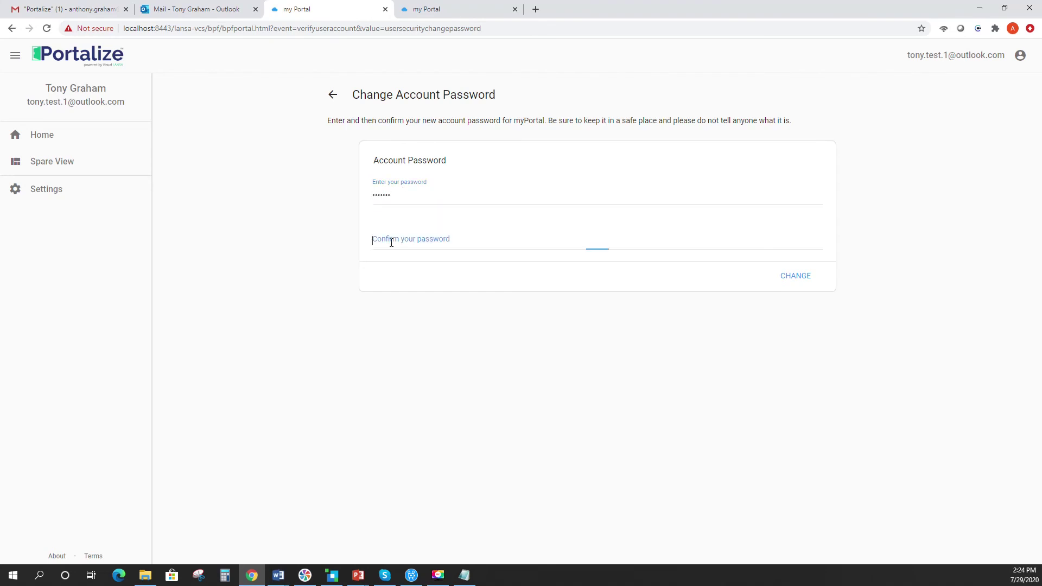
pyautogui.write('******')
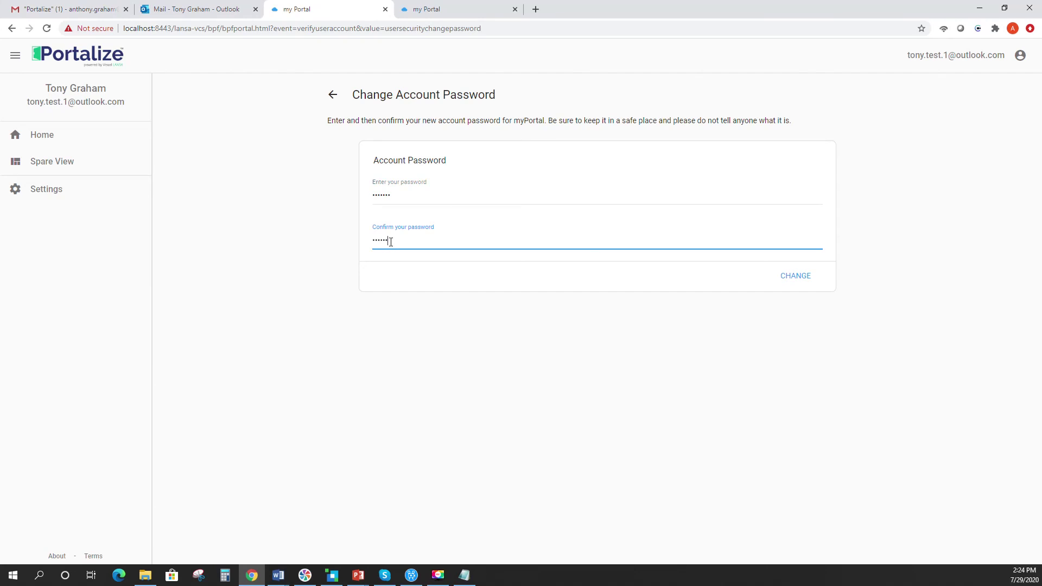
pyautogui.click(781, 277)
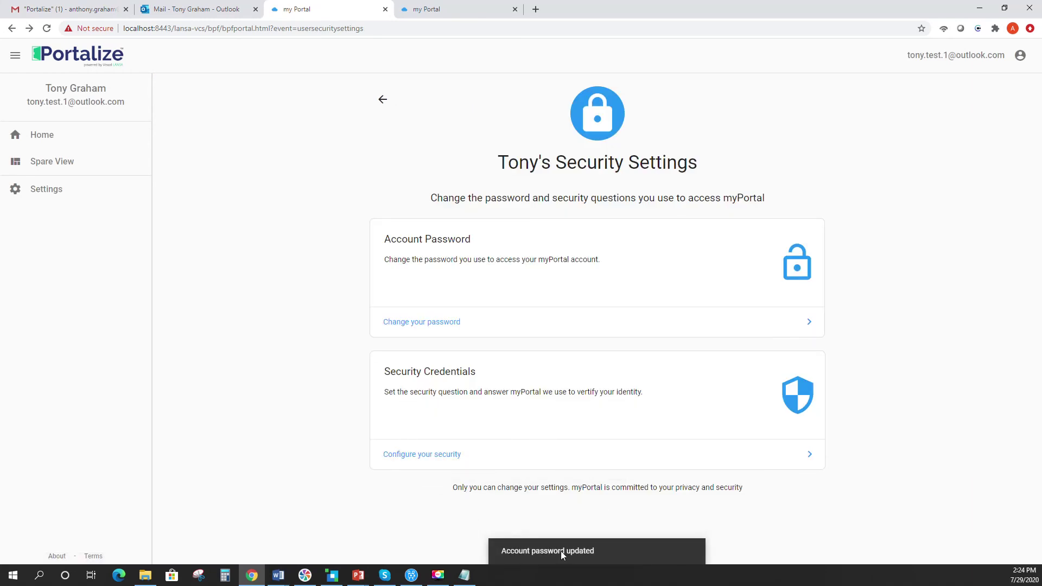
pyautogui.click(198, 9)
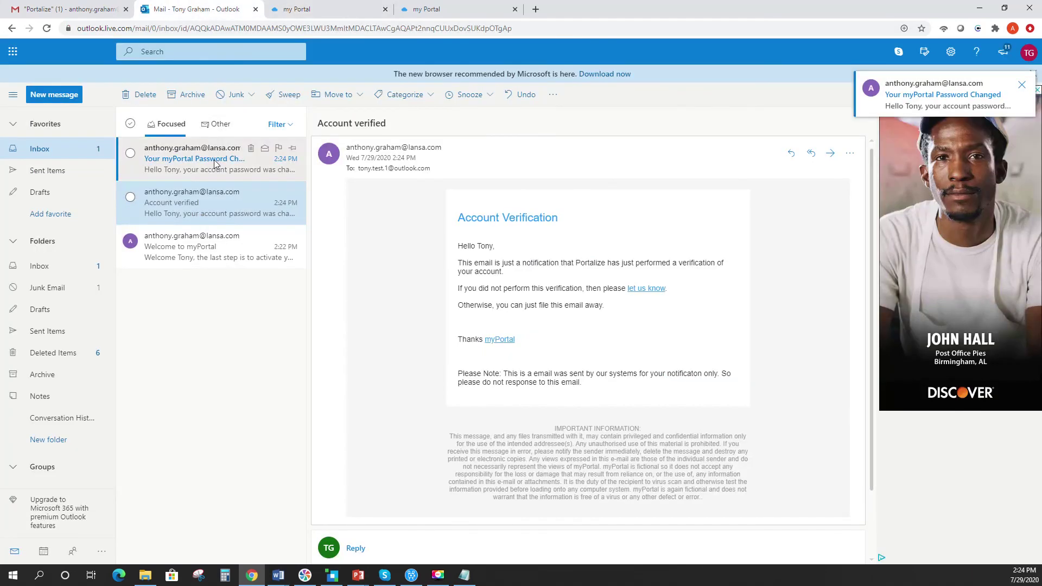
# - Read the 'Your myPortal Password Changed' email, then return to the portal's Welcome home page
pyautogui.click(216, 163)
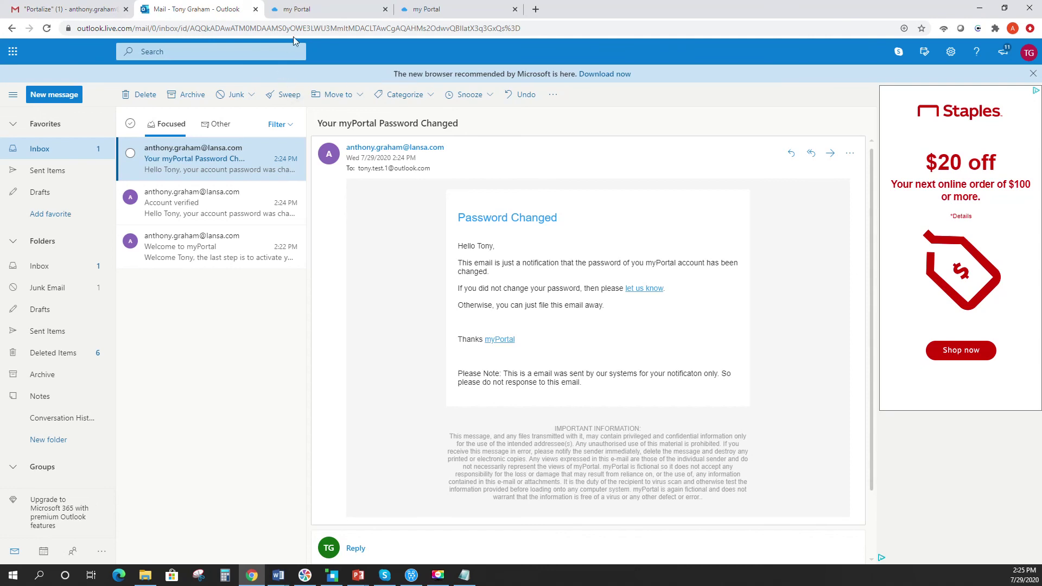
pyautogui.click(303, 11)
pyautogui.click(457, 11)
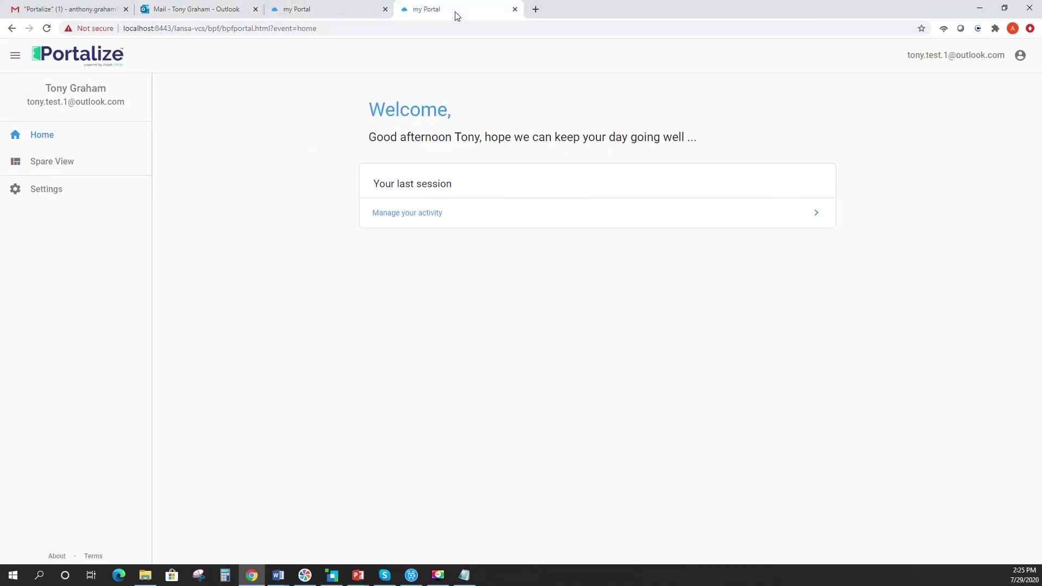
# - From the Security Settings page, sign out of the portal using the account menu
pyautogui.click(350, 10)
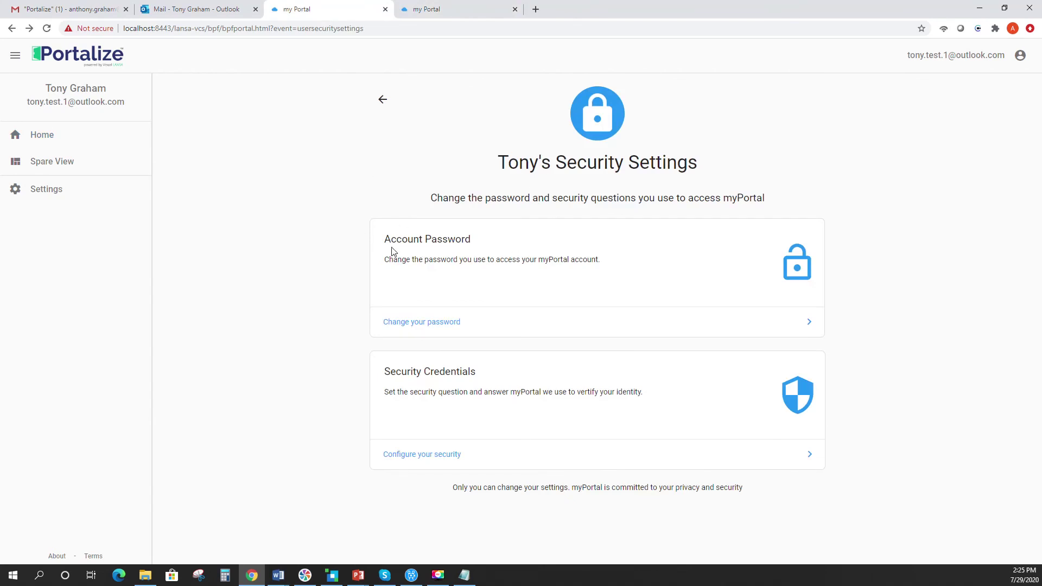
pyautogui.click(437, 8)
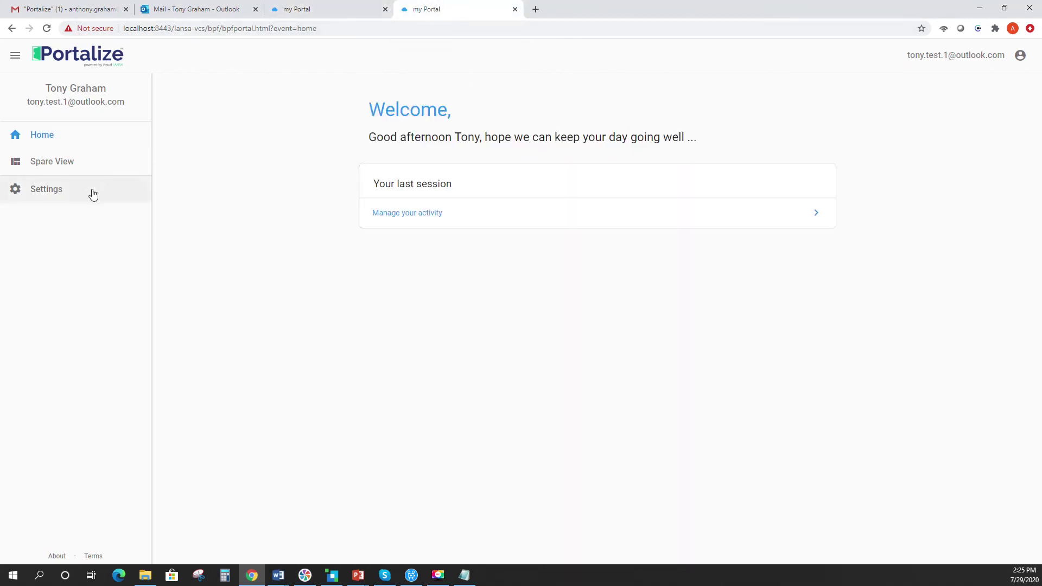
pyautogui.click(318, 10)
pyautogui.click(443, 10)
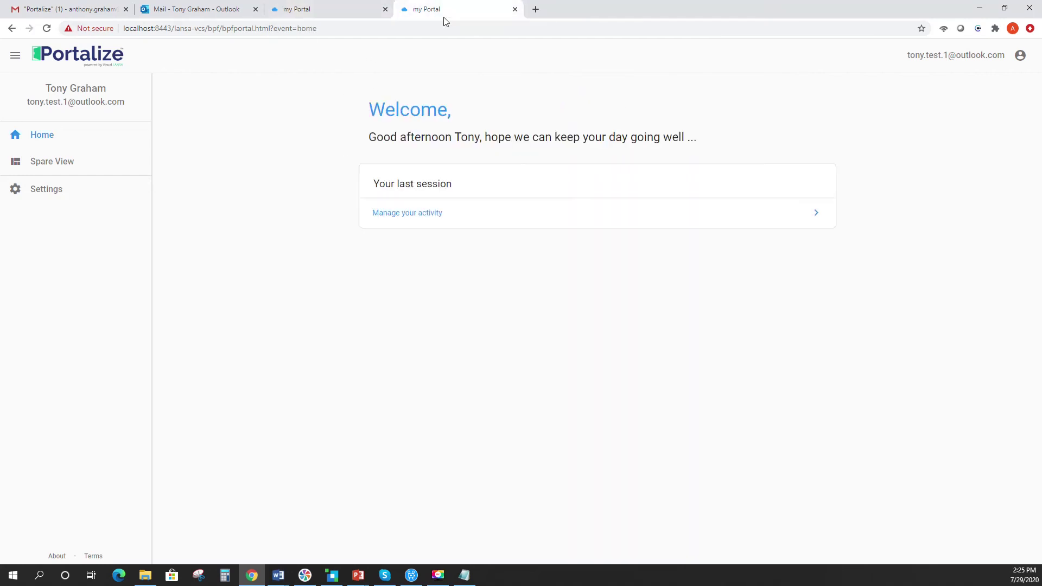
pyautogui.click(348, 11)
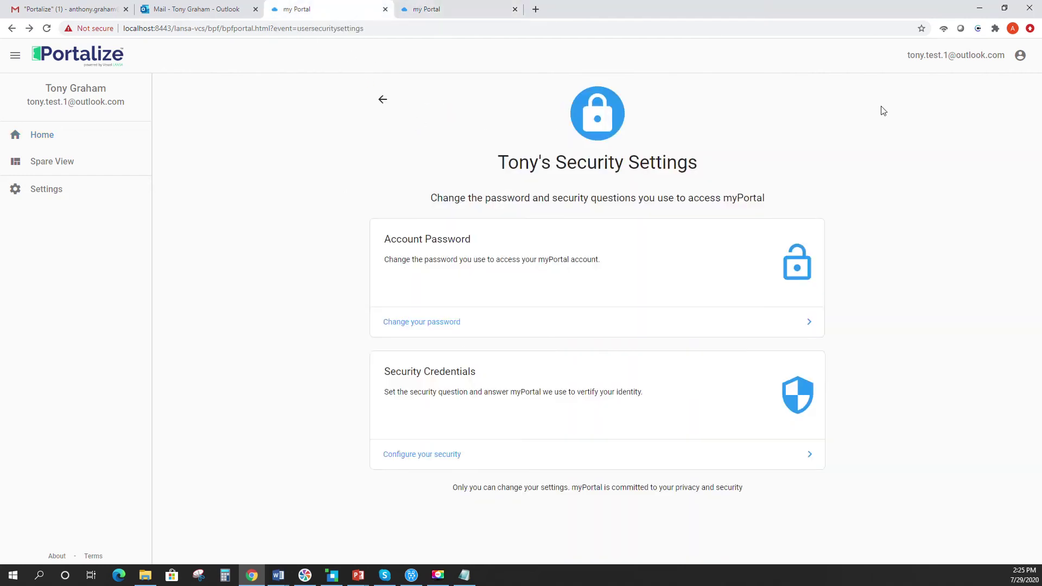
pyautogui.click(941, 58)
pyautogui.click(955, 152)
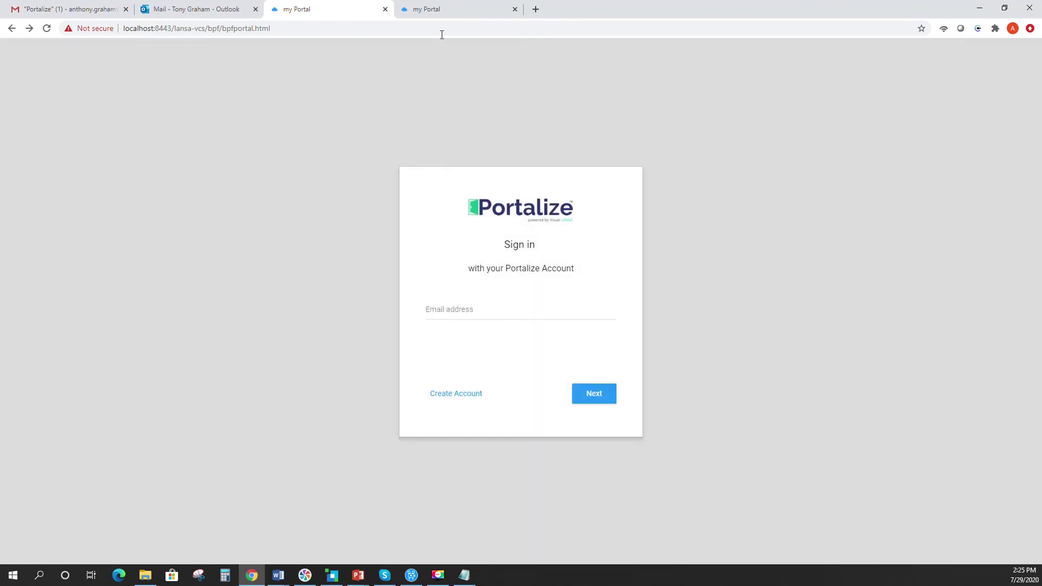
# - Confirm the other portal tab also shows the empty sign-in form
pyautogui.click(442, 10)
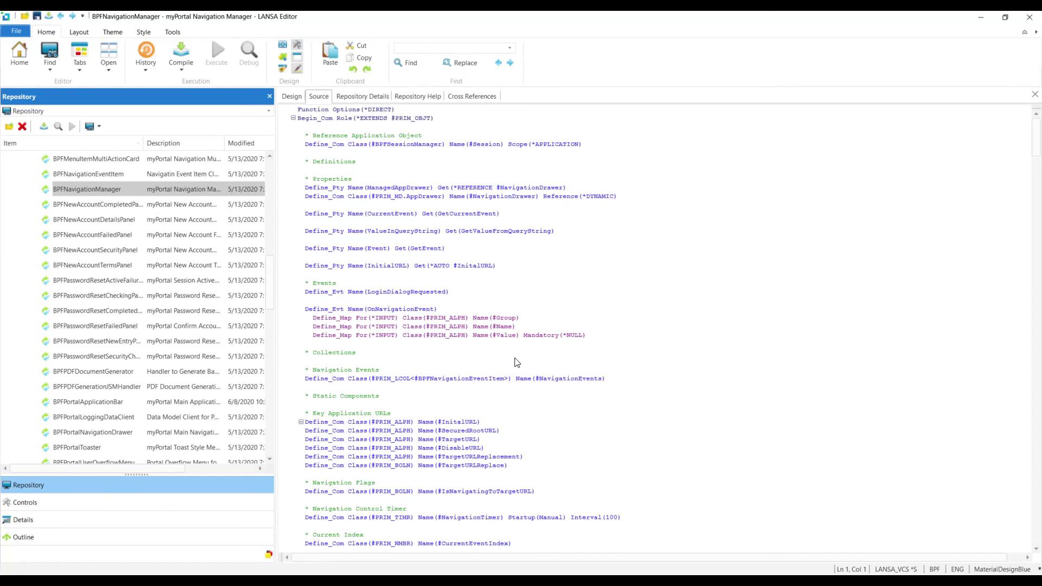
pyautogui.moveTo(270, 290)
pyautogui.mouseDown()
pyautogui.moveTo(282, 215)
pyautogui.moveTo(287, 308)
pyautogui.moveTo(275, 374)
pyautogui.moveTo(270, 290)
pyautogui.mouseUp()
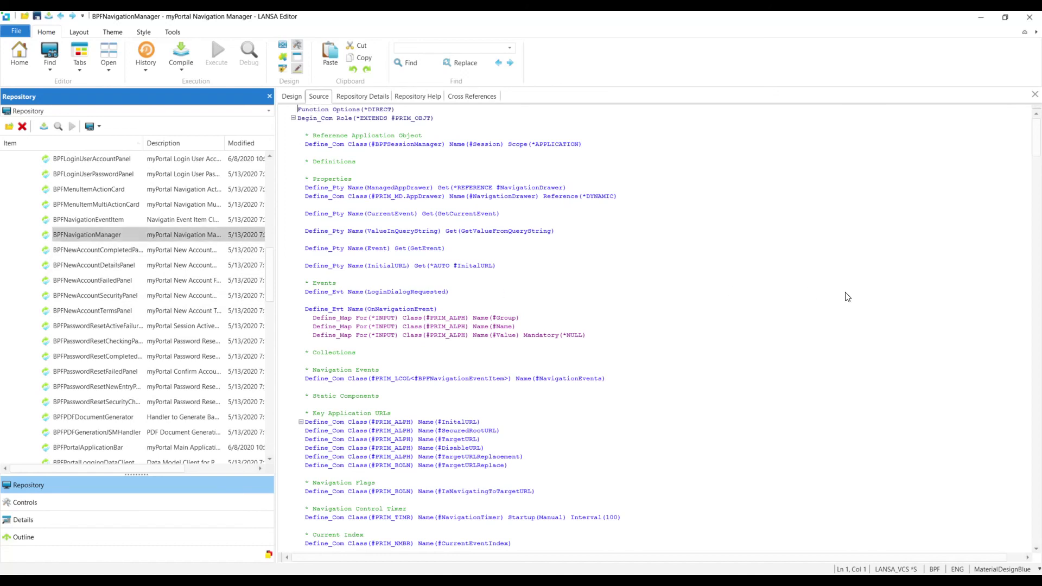
pyautogui.click(825, 300)
pyautogui.scroll(-1, 825, 302)
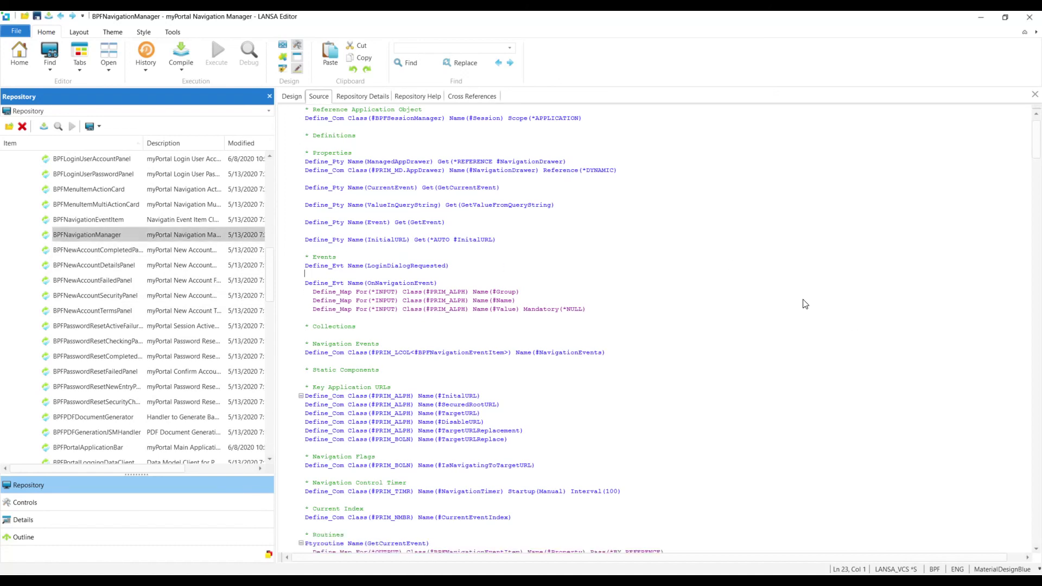
pyautogui.scroll(-4, 805, 304)
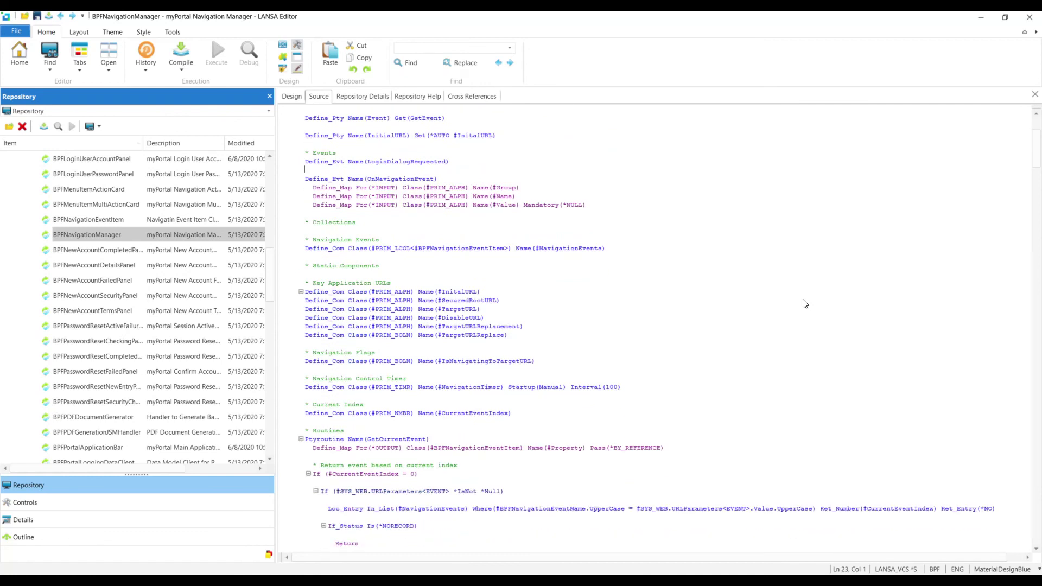
pyautogui.scroll(-2, 805, 304)
pyautogui.scroll(-2, 805, 304)
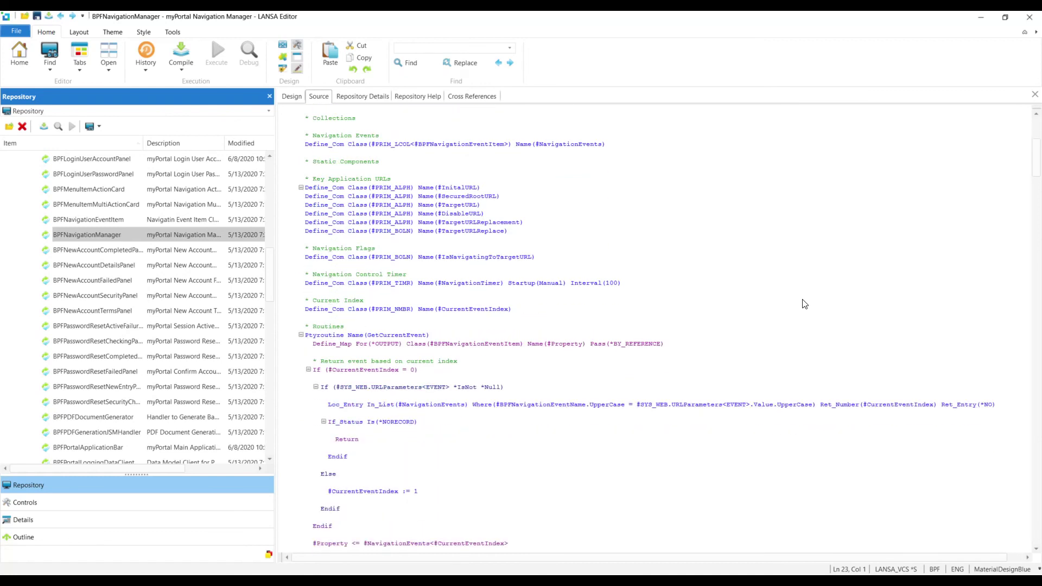
pyautogui.scroll(-11, 805, 304)
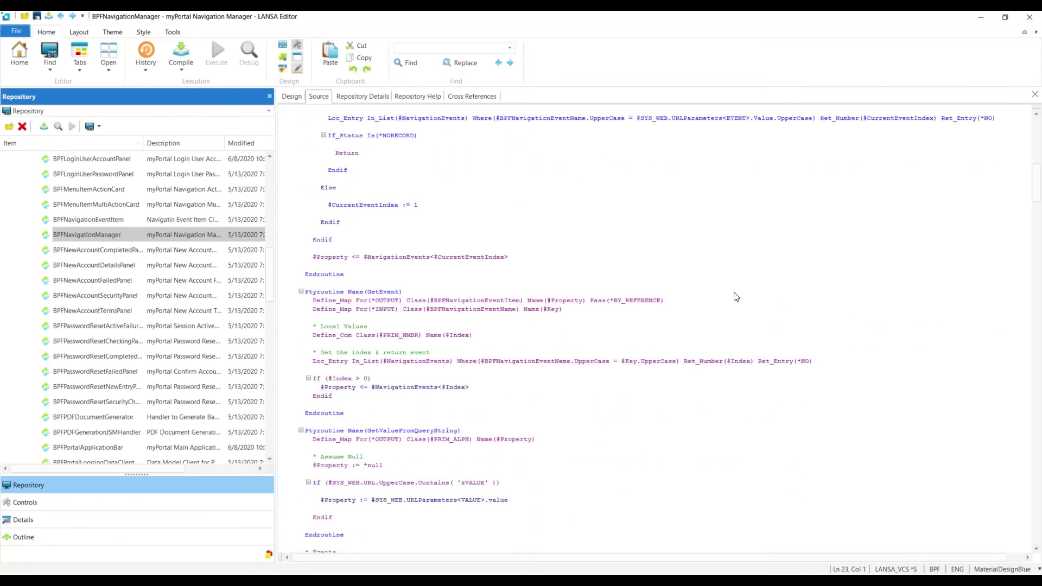
pyautogui.scroll(-2, 718, 359)
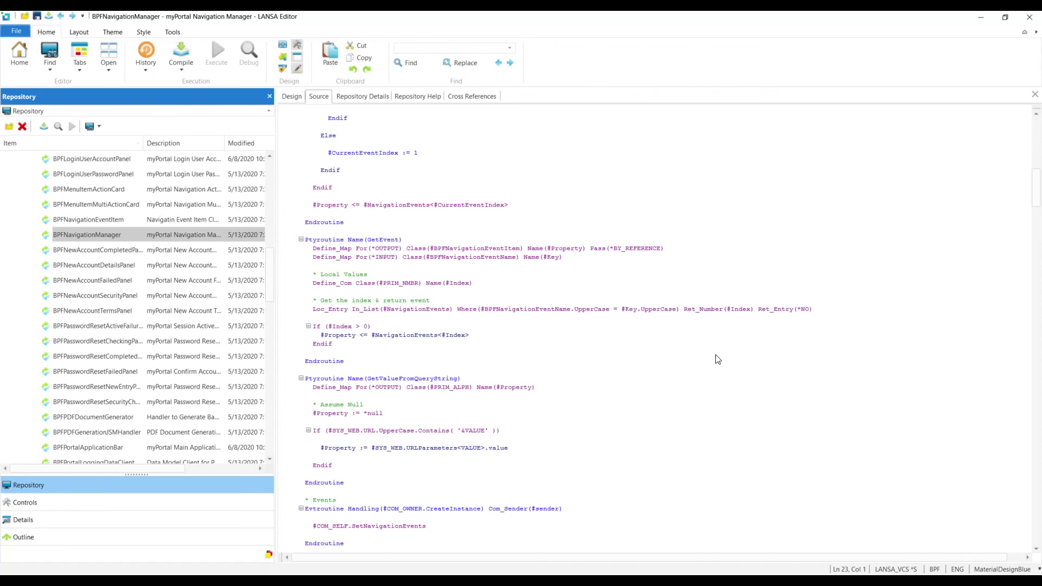
pyautogui.scroll(-10, 718, 360)
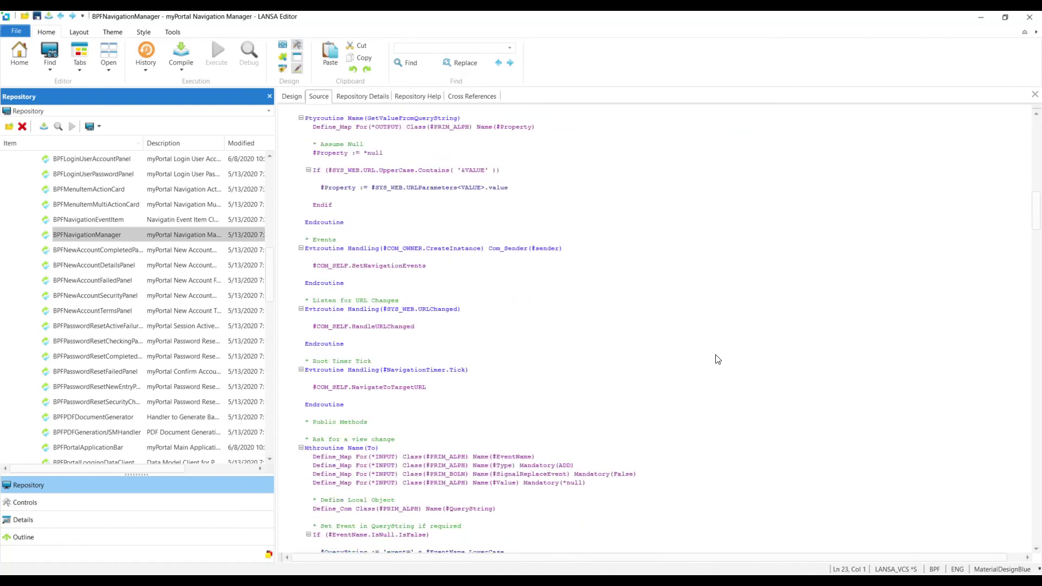
pyautogui.scroll(-6, 718, 359)
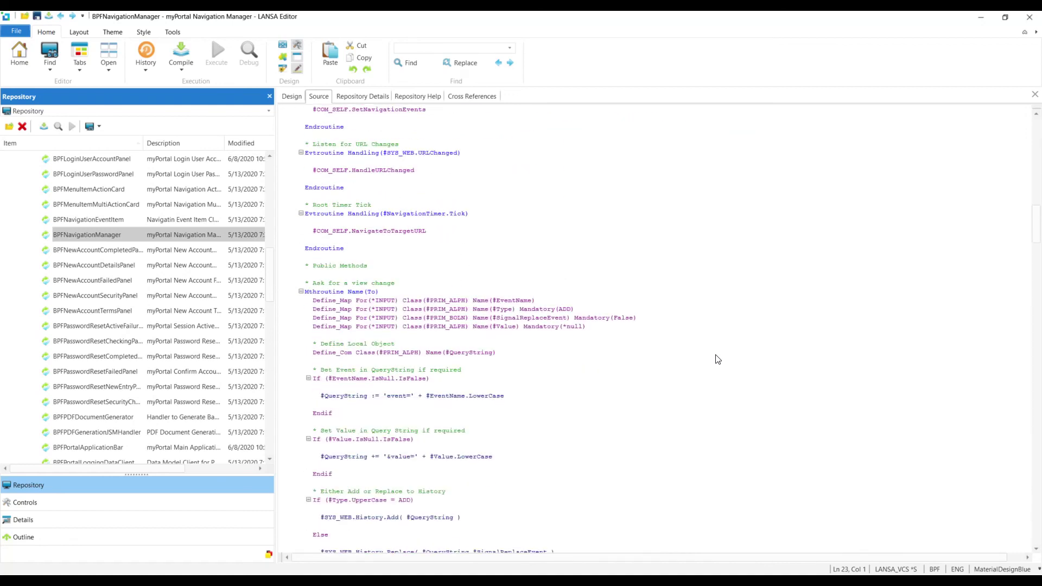
pyautogui.scroll(-2, 717, 360)
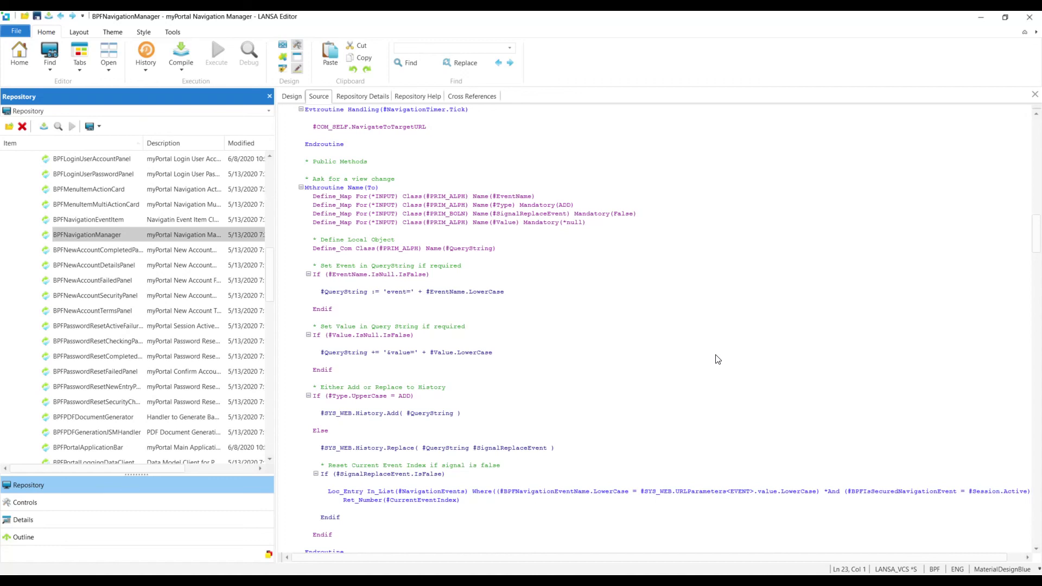
pyautogui.scroll(-8, 718, 360)
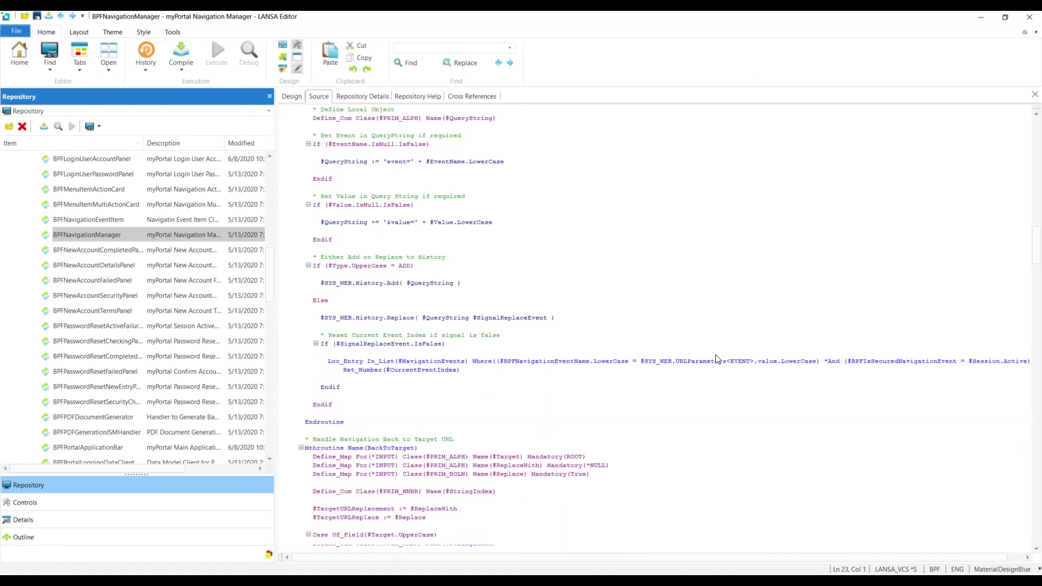
pyautogui.scroll(-3, 718, 359)
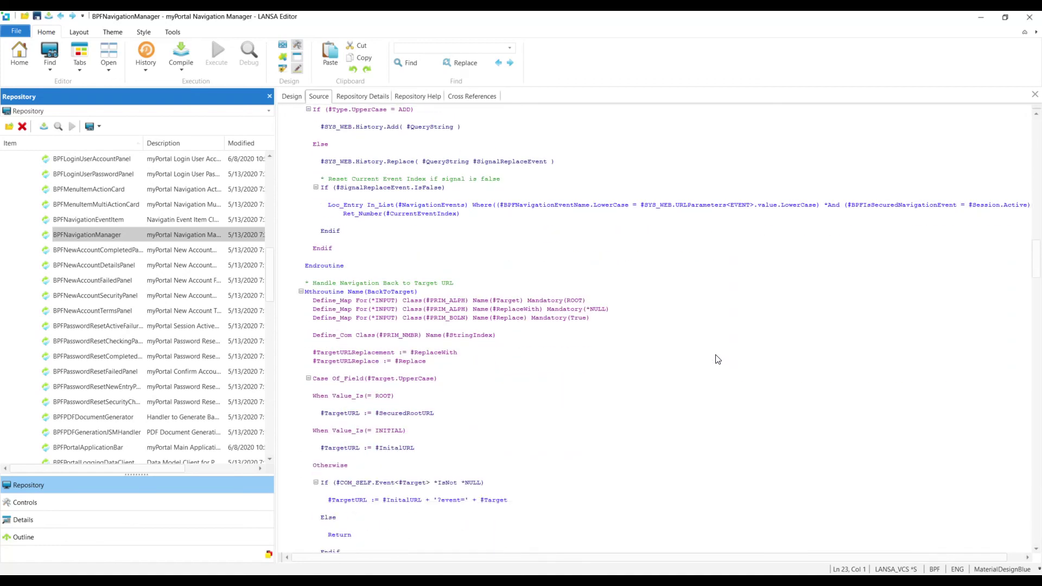
pyautogui.scroll(-9, 718, 359)
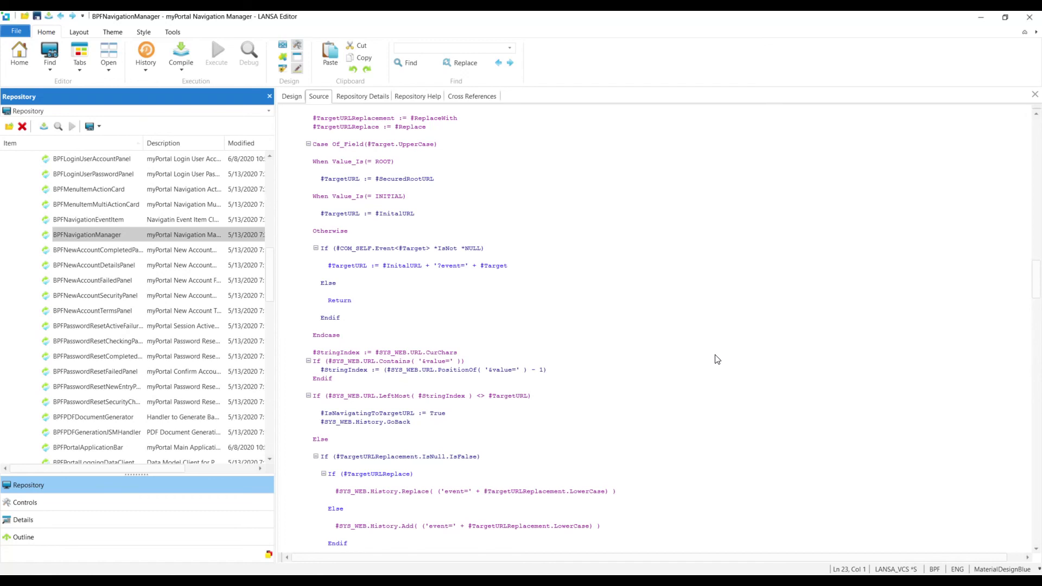
pyautogui.scroll(-8, 718, 359)
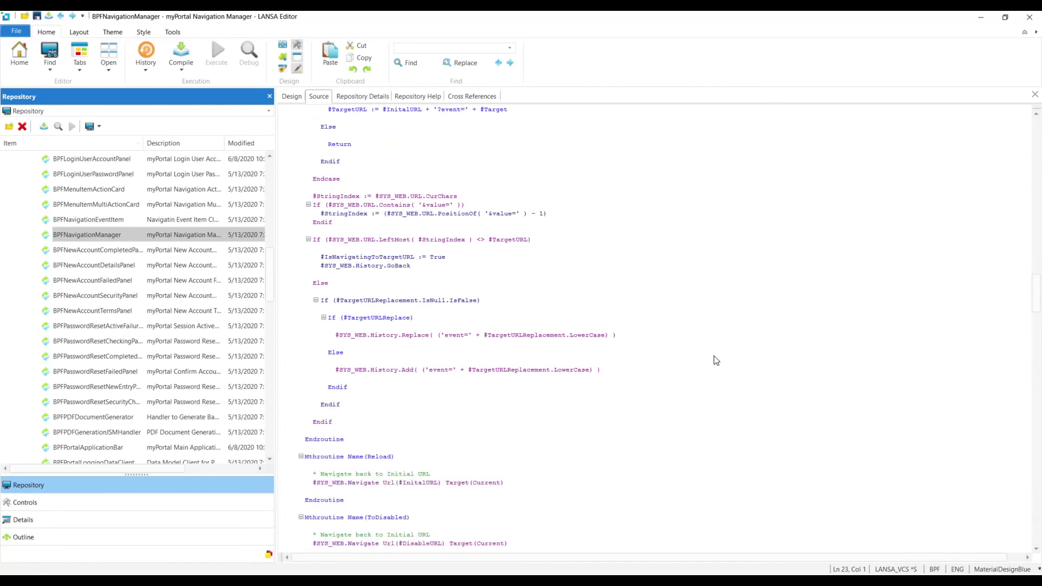
pyautogui.scroll(-3, 716, 361)
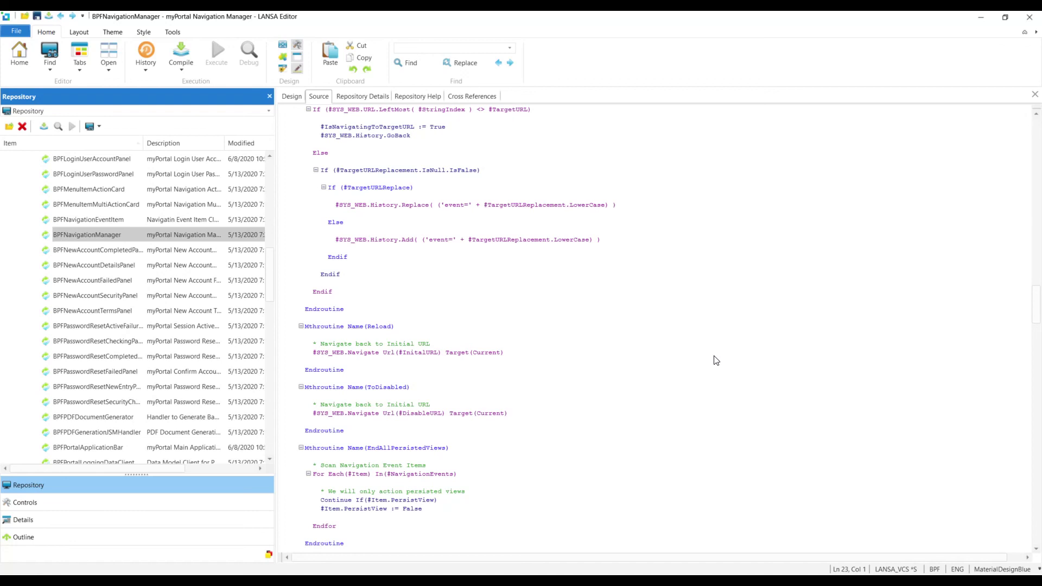
pyautogui.scroll(-6, 717, 360)
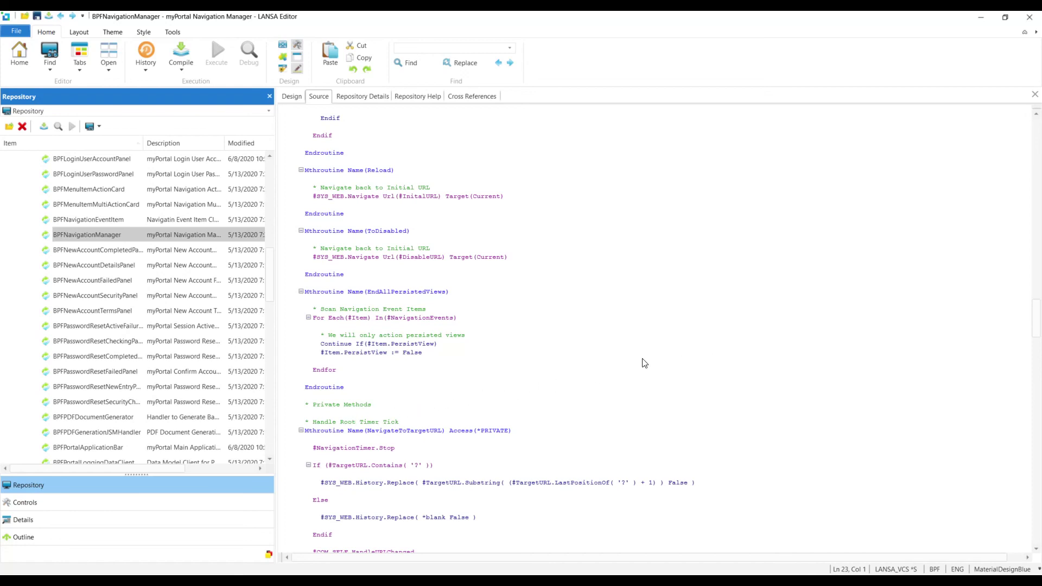
# - Collapse Reusable Parts, expand Views > B, and open BPFSettingsView from the Repository
pyautogui.moveTo(268, 282); pyautogui.dragTo(268, 194)
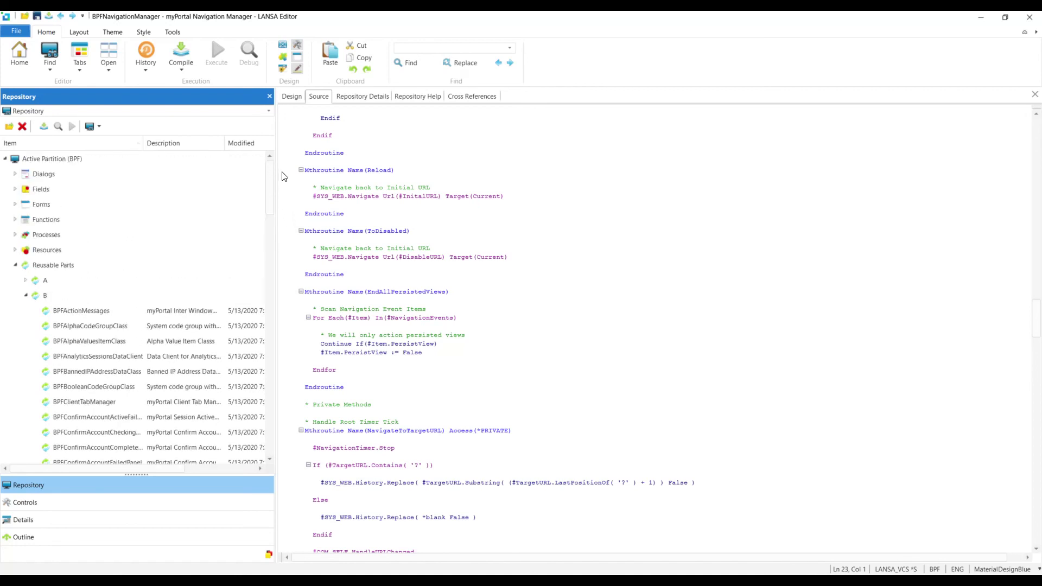
pyautogui.click(16, 265)
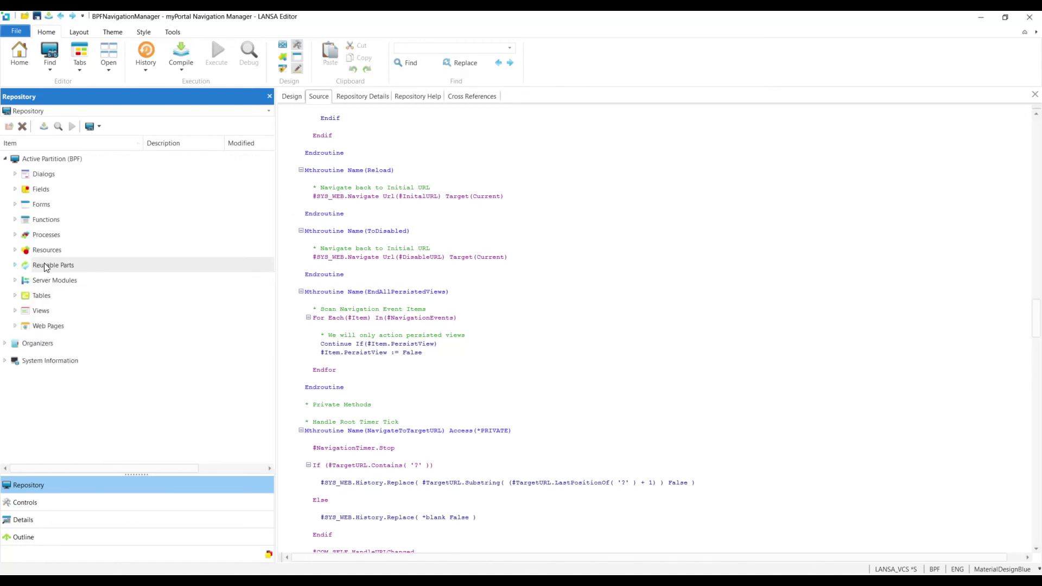
pyautogui.click(15, 312)
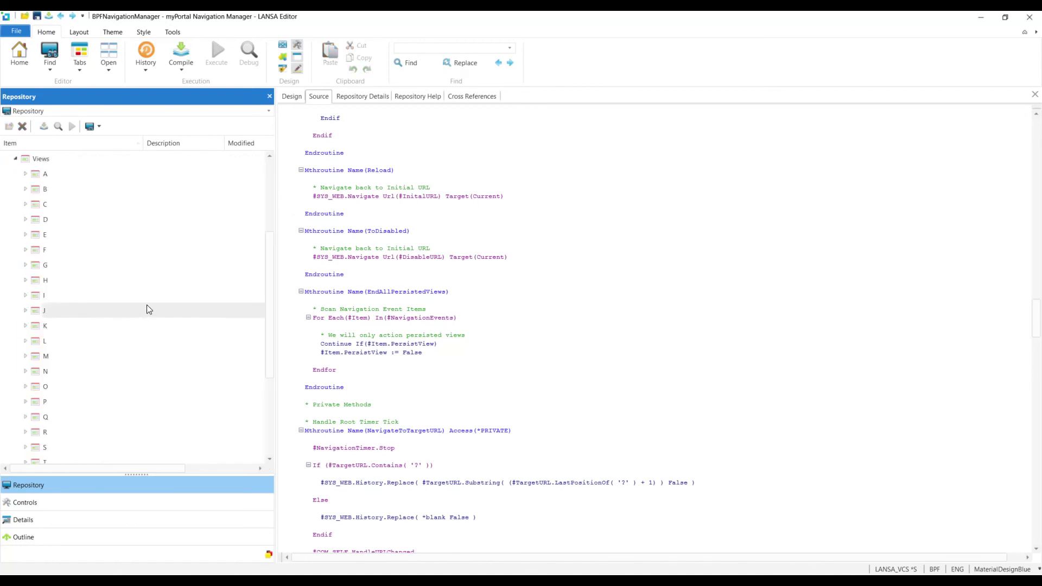
pyautogui.click(26, 189)
pyautogui.scroll(-2, 114, 228)
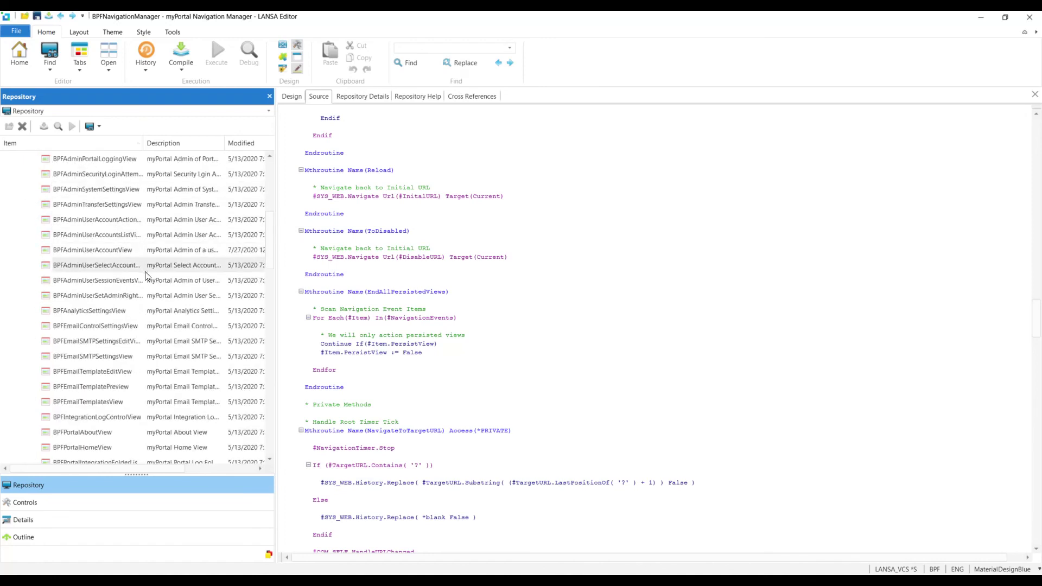
pyautogui.scroll(-6, 145, 276)
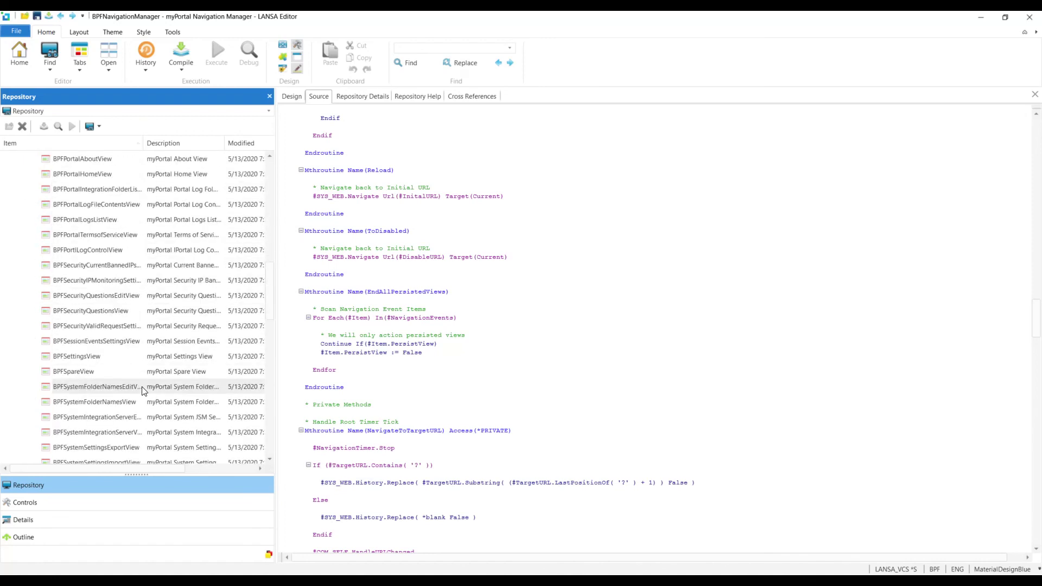
pyautogui.scroll(-2, 117, 412)
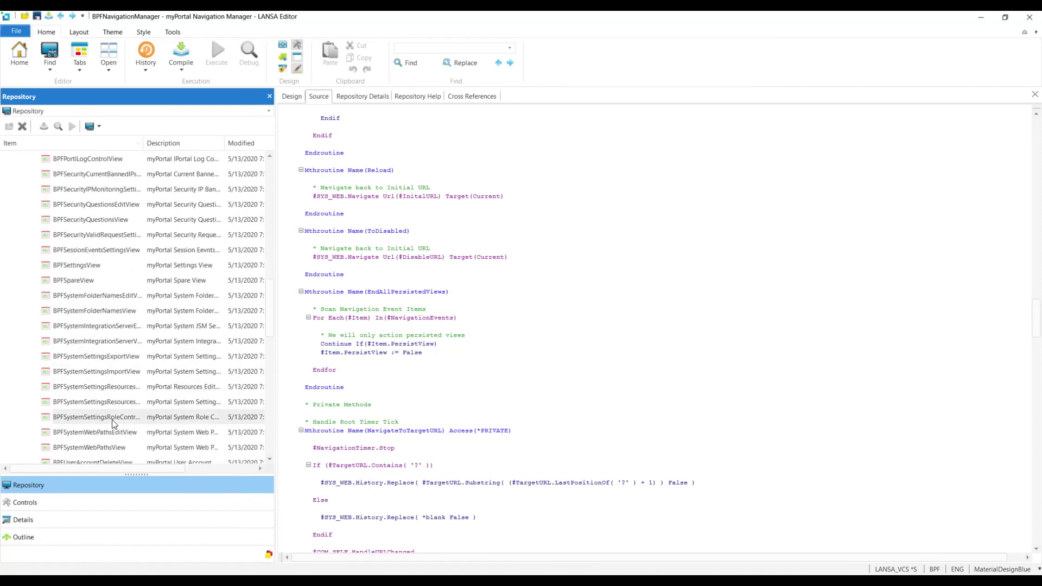
pyautogui.scroll(-5, 125, 393)
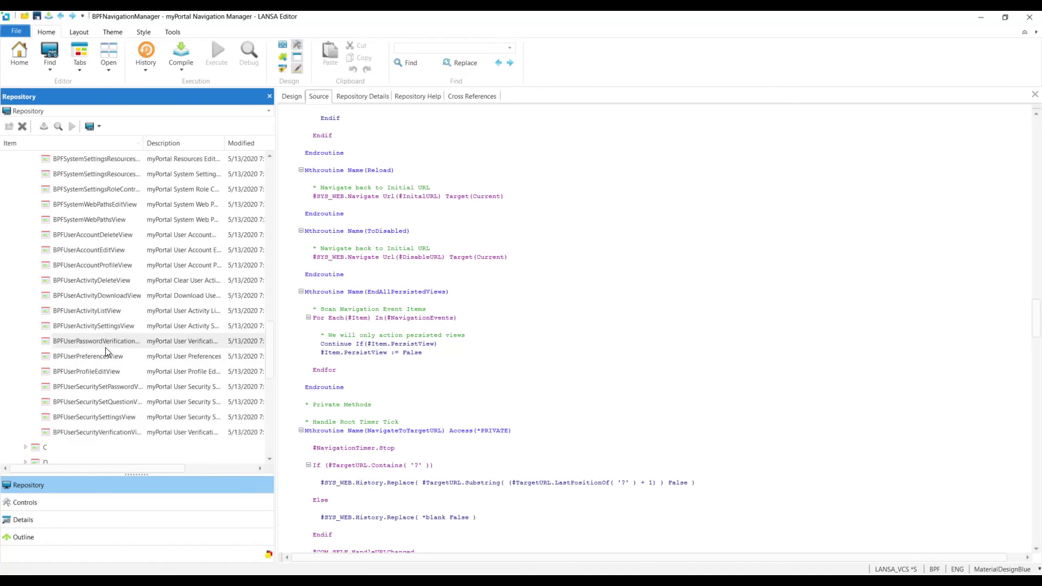
pyautogui.scroll(4, 107, 351)
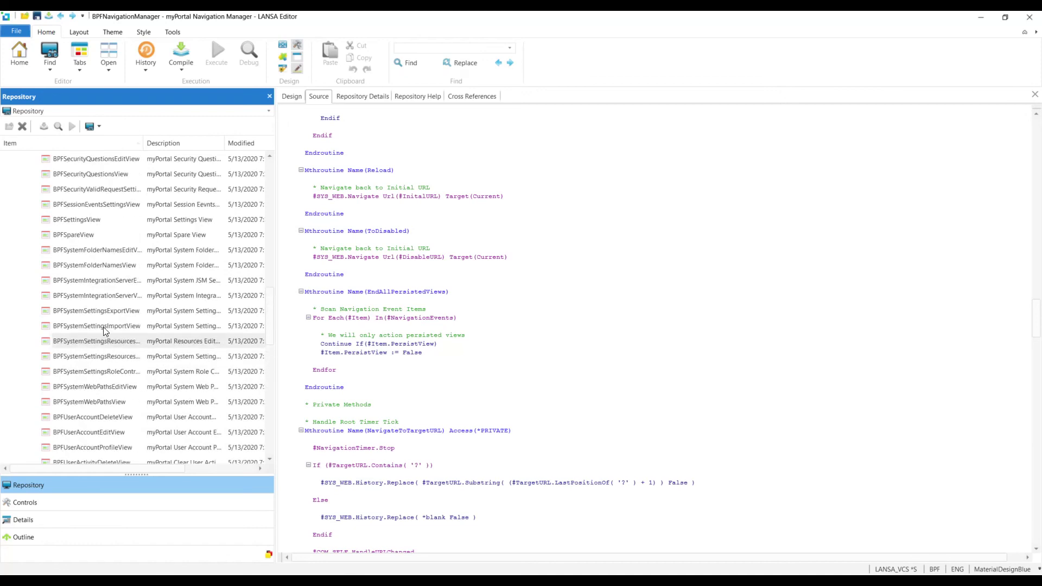
pyautogui.doubleClick(98, 220)
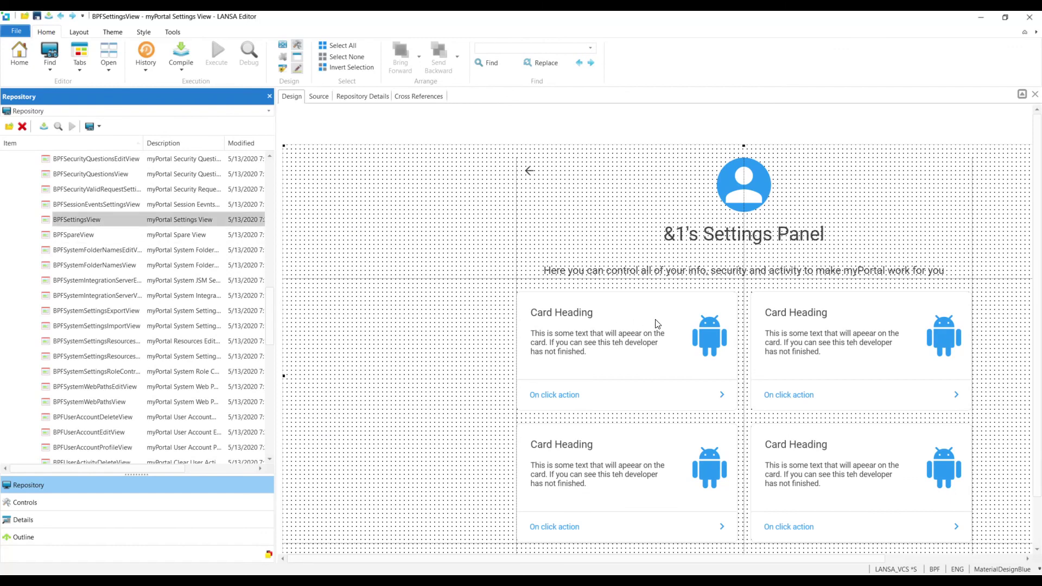
# - Show BPFSettingsView's source code and look through its layout definitions
pyautogui.click(320, 98)
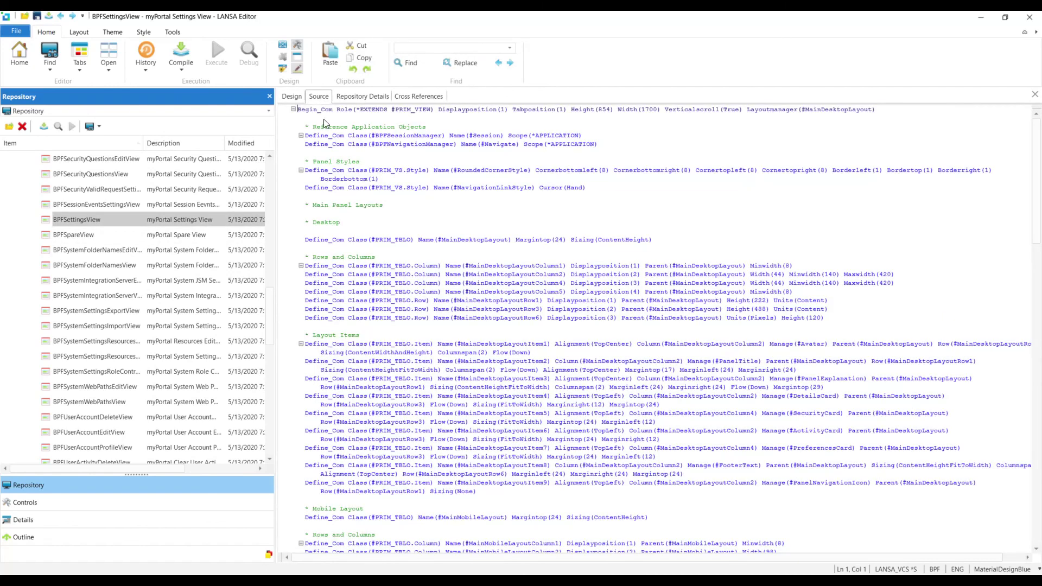
pyautogui.scroll(-11, 510, 317)
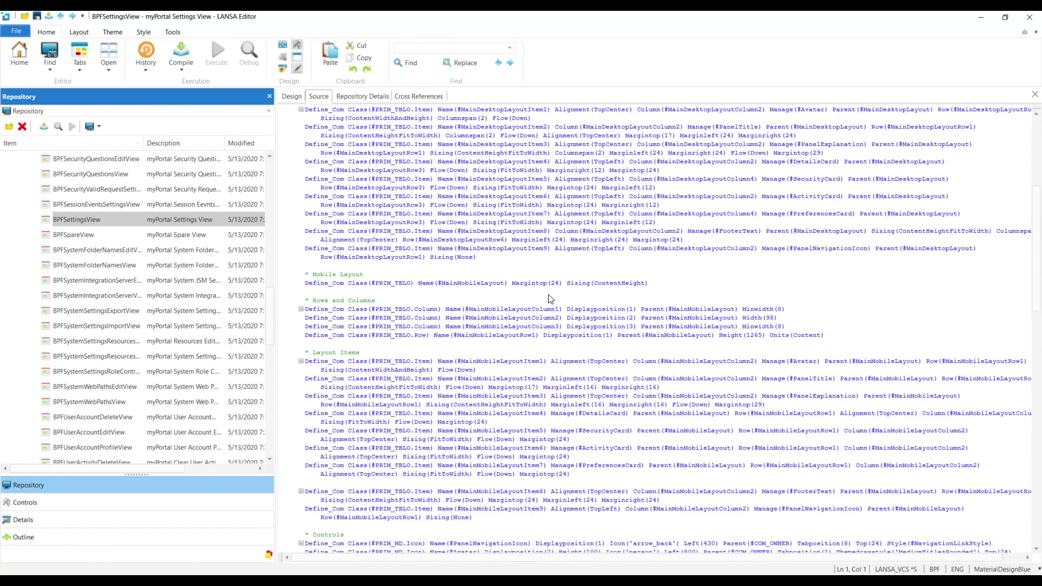
pyautogui.scroll(11, 550, 298)
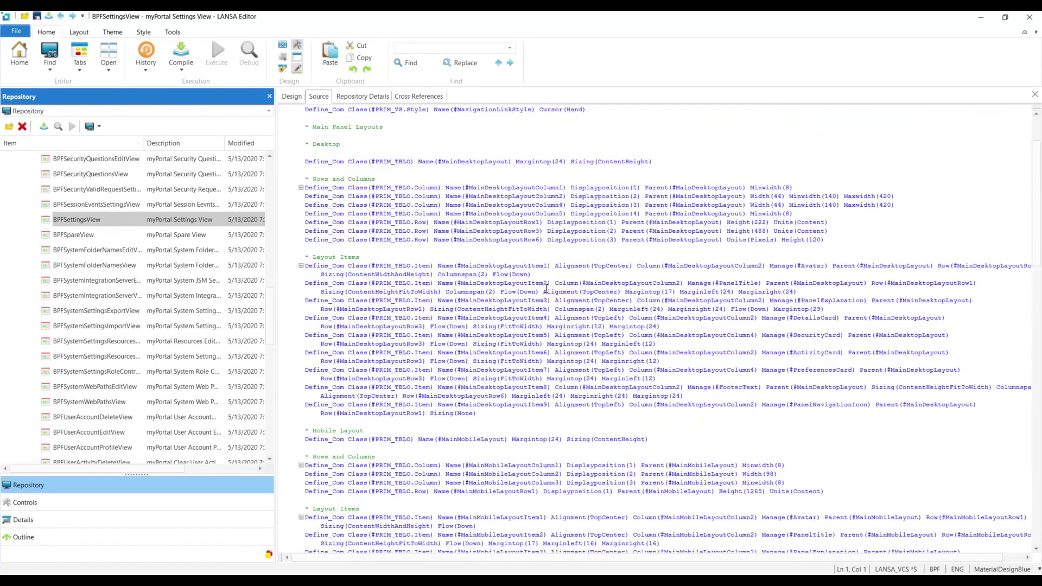